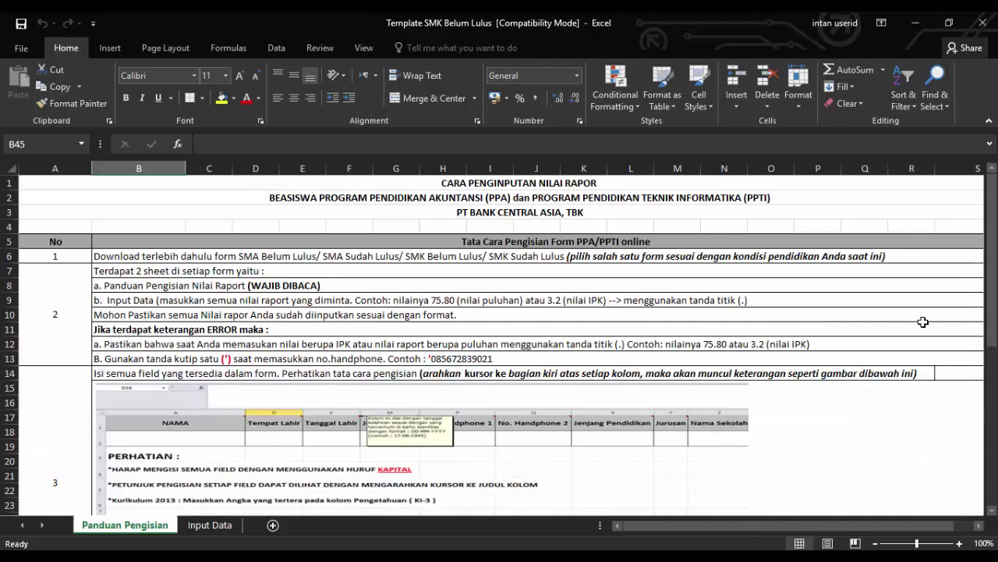
Switch to the Input Data sheet and select cell A2 for the student's name
{"action": "left_click_drag", "start_coordinate": [994, 234], "coordinate": [987, 450]}
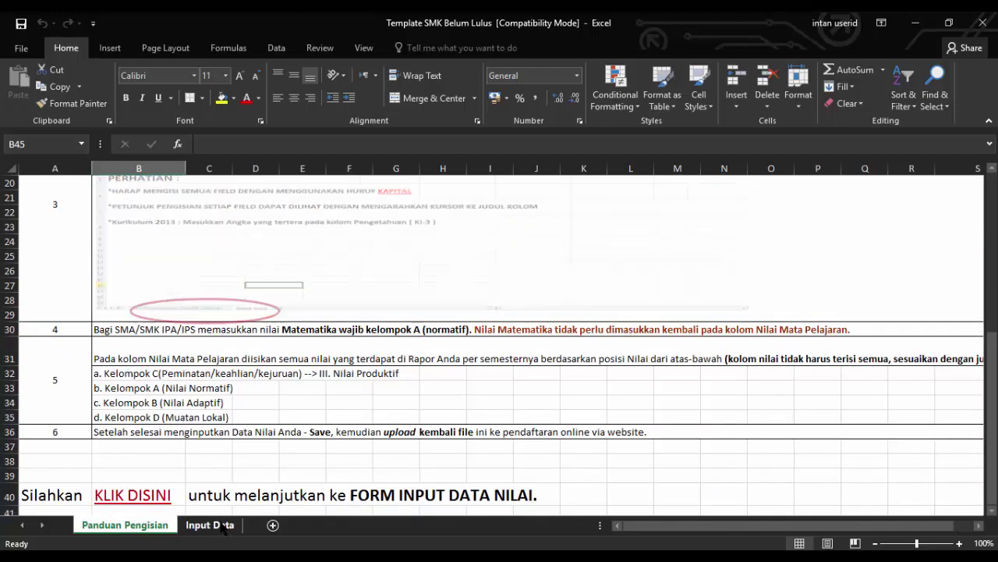
{"action": "left_click", "coordinate": [224, 526]}
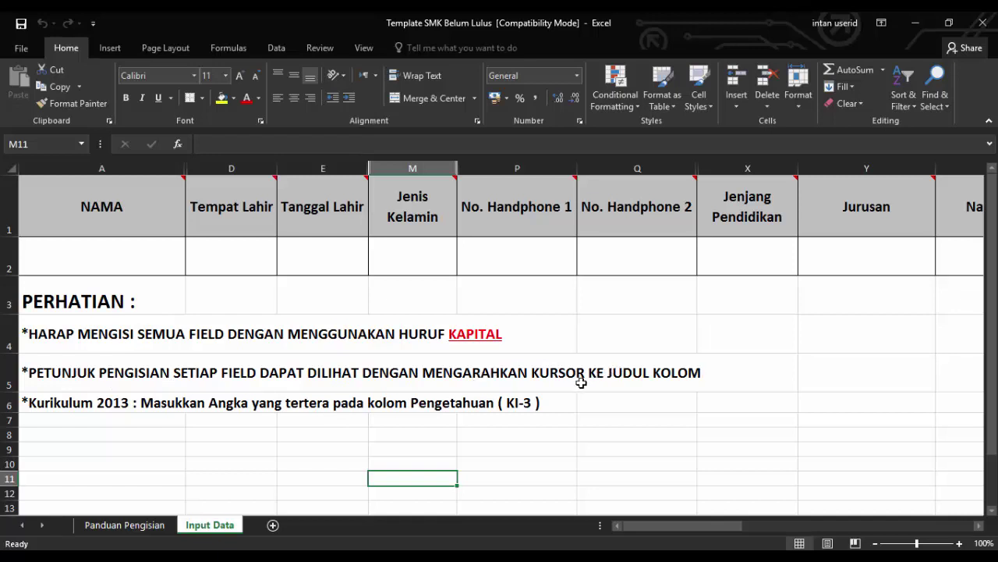
{"action": "mouse_move", "coordinate": [93, 213]}
{"action": "left_click_drag", "start_coordinate": [683, 527], "coordinate": [667, 529]}
{"action": "left_click_drag", "start_coordinate": [692, 528], "coordinate": [589, 521]}
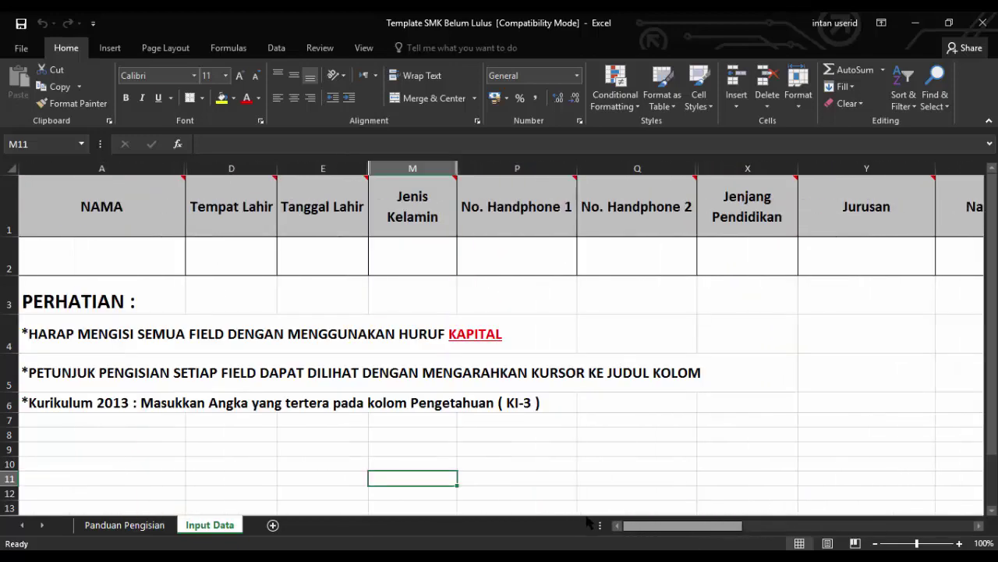
{"action": "left_click", "coordinate": [104, 257]}
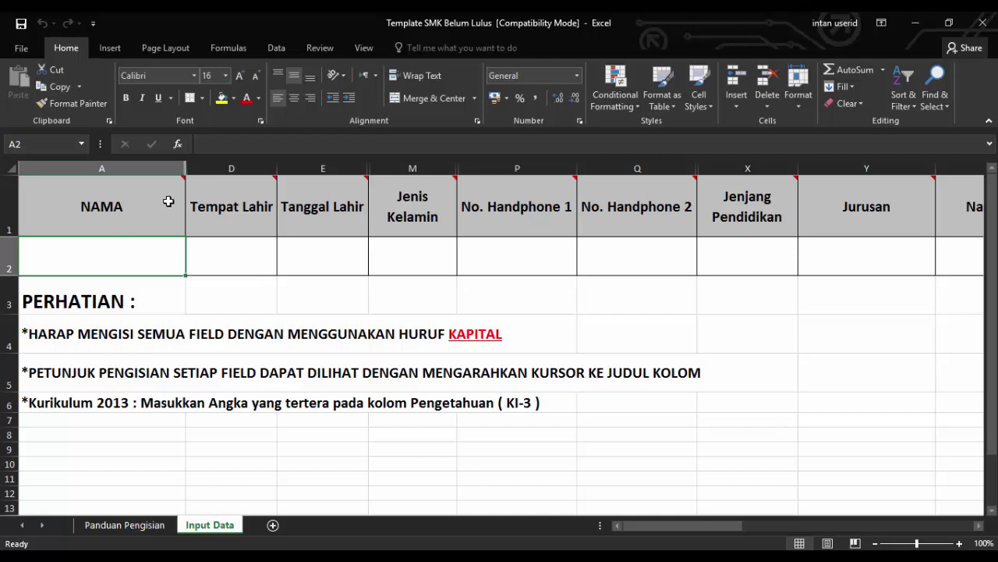
{"action": "mouse_move", "coordinate": [170, 200]}
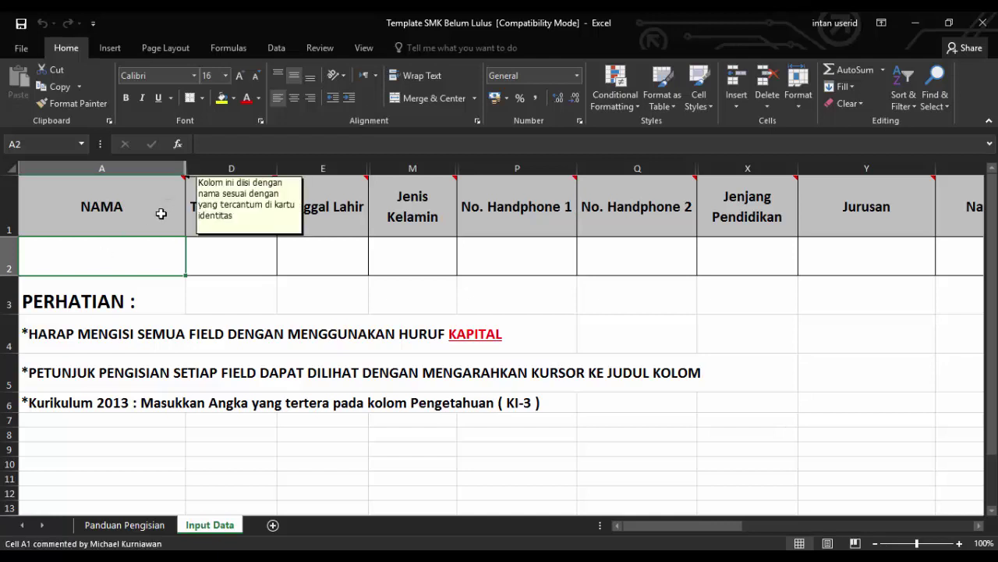
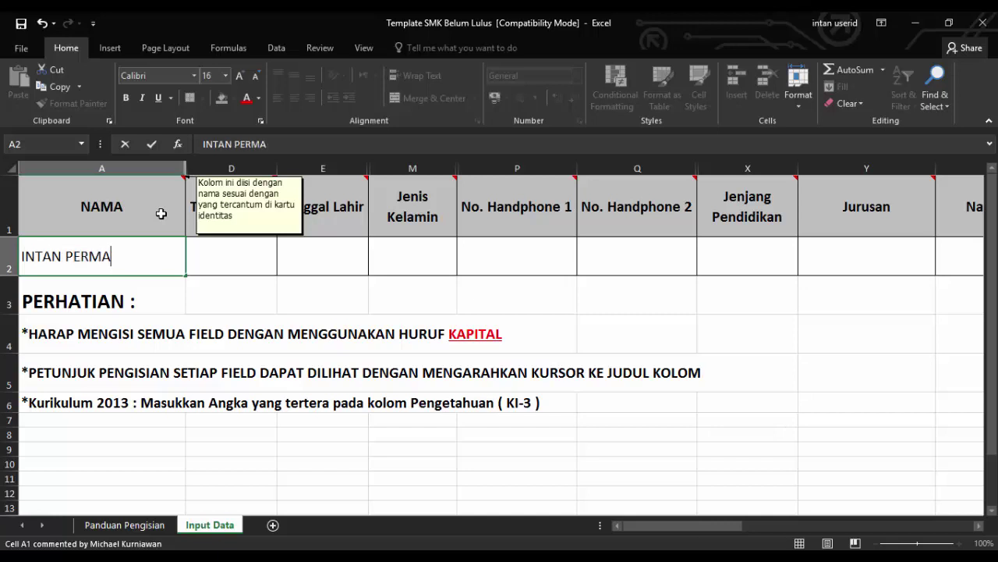
{"action": "left_click", "coordinate": [245, 251]}
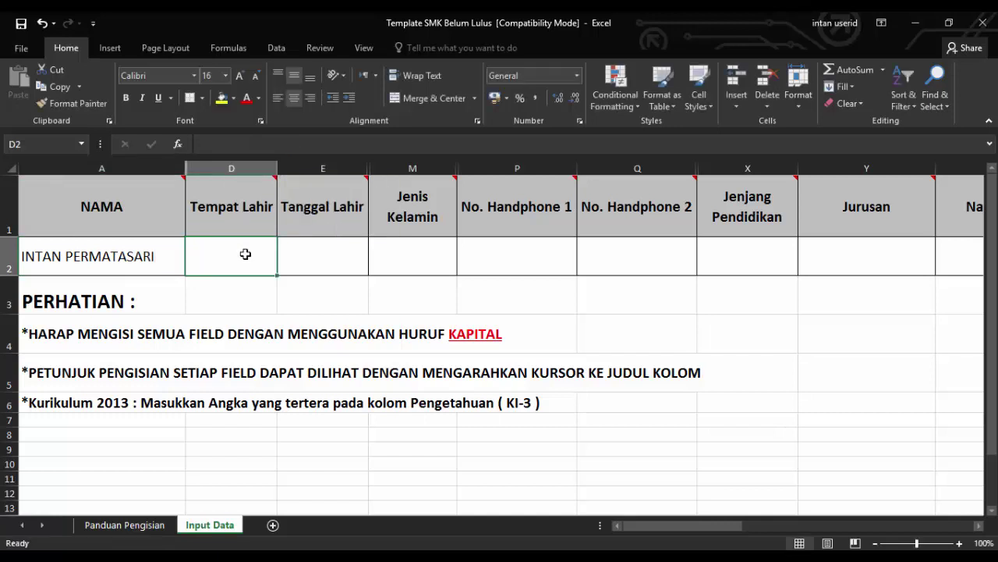
{"action": "type", "text": "CILACAP"}
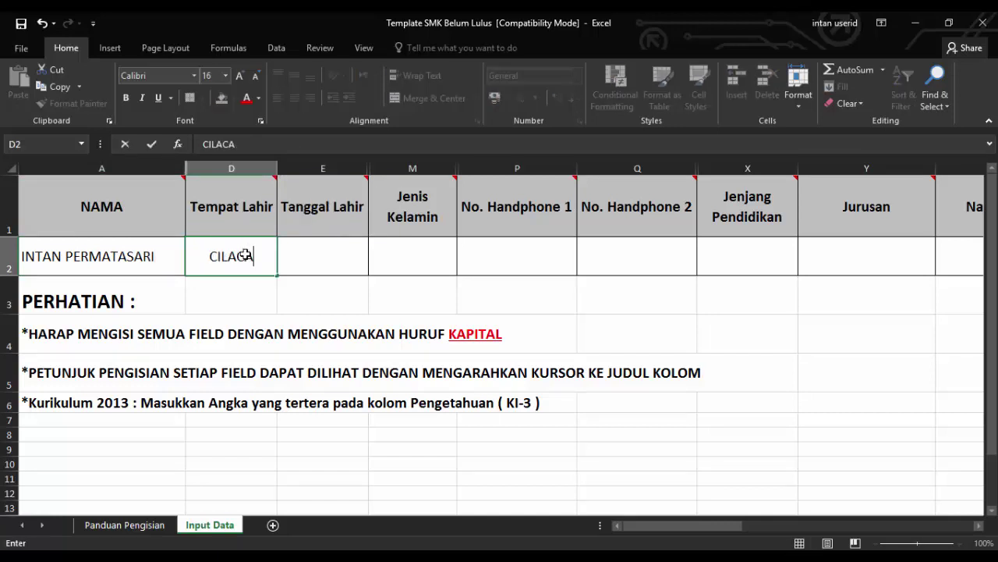
{"action": "mouse_move", "coordinate": [353, 180]}
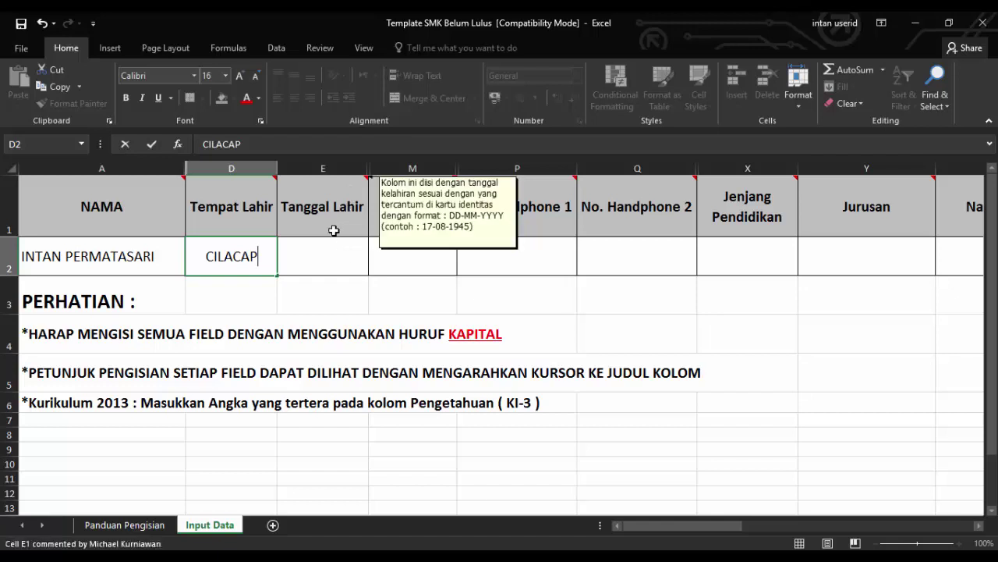
{"action": "left_click", "coordinate": [321, 256]}
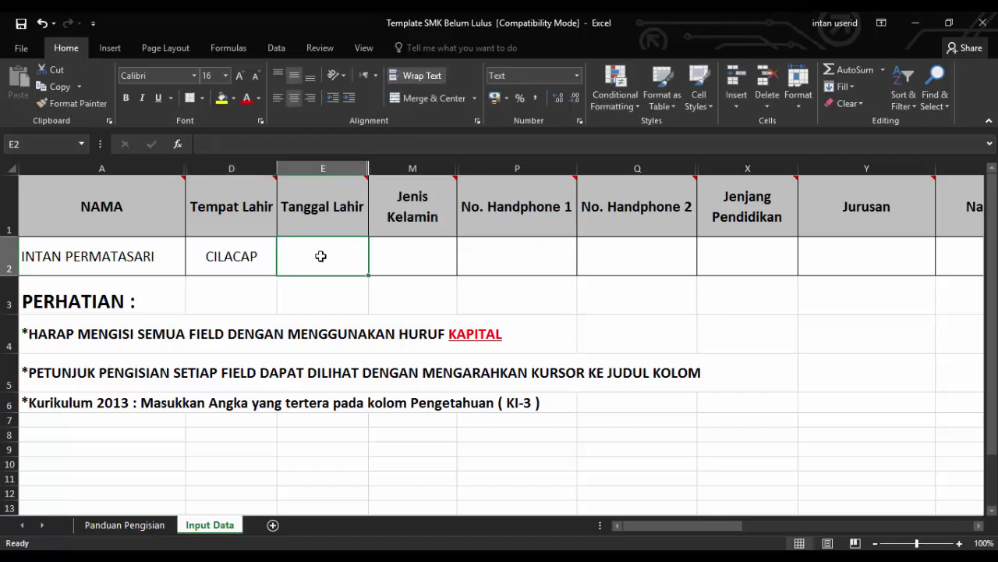
{"action": "type", "text": "07-"}
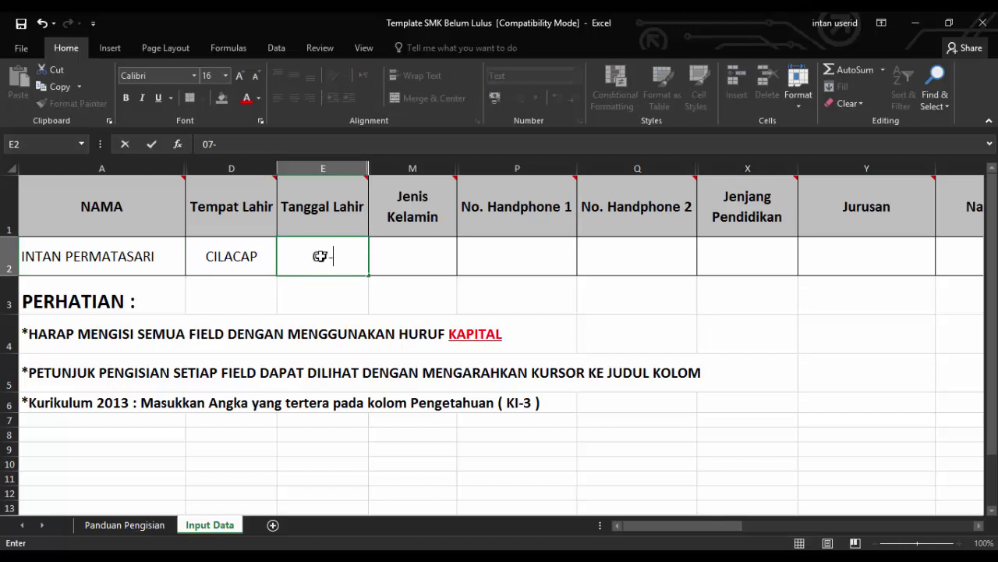
{"action": "type", "text": "06-1999"}
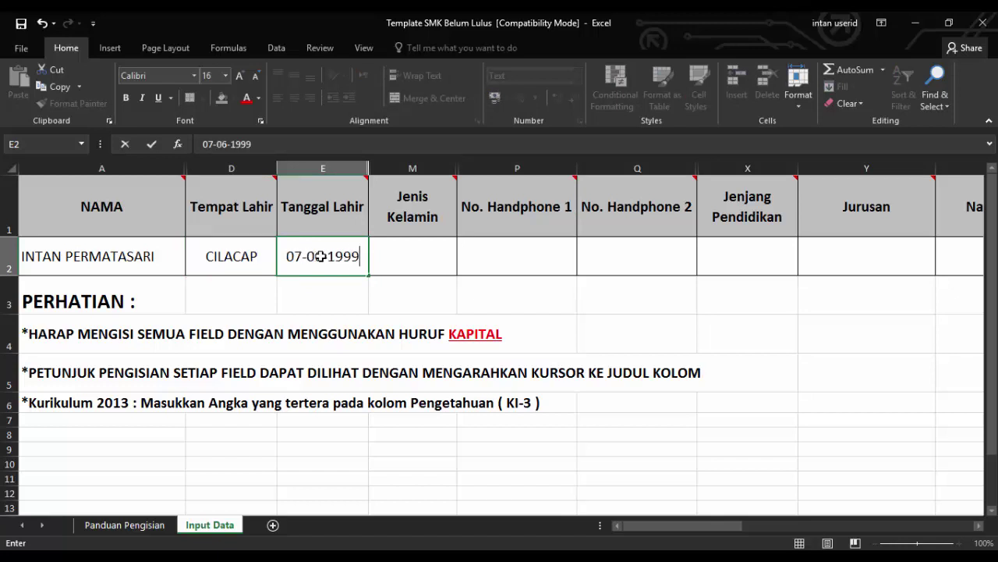
{"action": "mouse_move", "coordinate": [432, 201]}
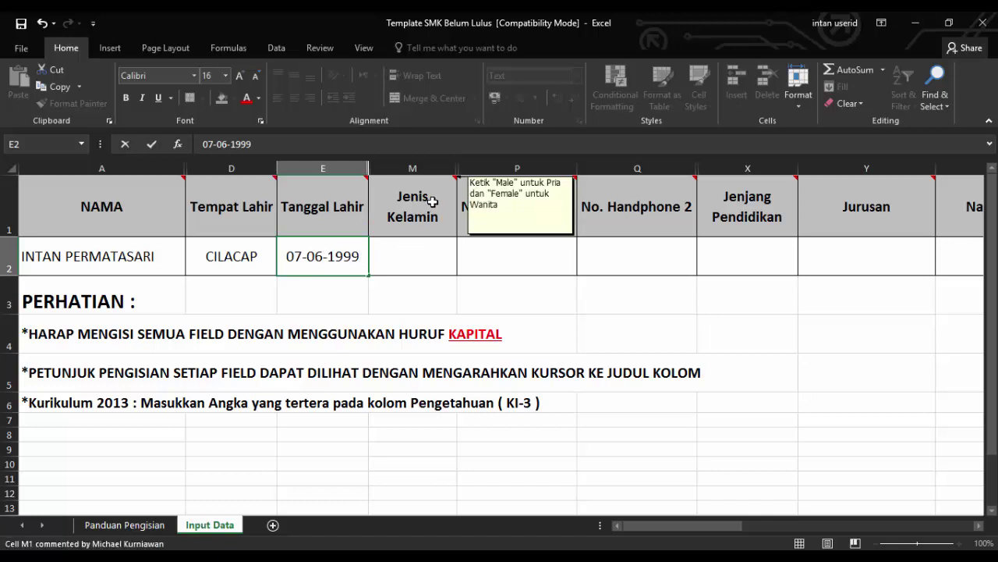
Fill in gender FEMALE in M2, the two phone numbers in P2 and Q2, and SMK in X2
{"action": "left_click", "coordinate": [407, 245]}
{"action": "type", "text": "FEMALE"}
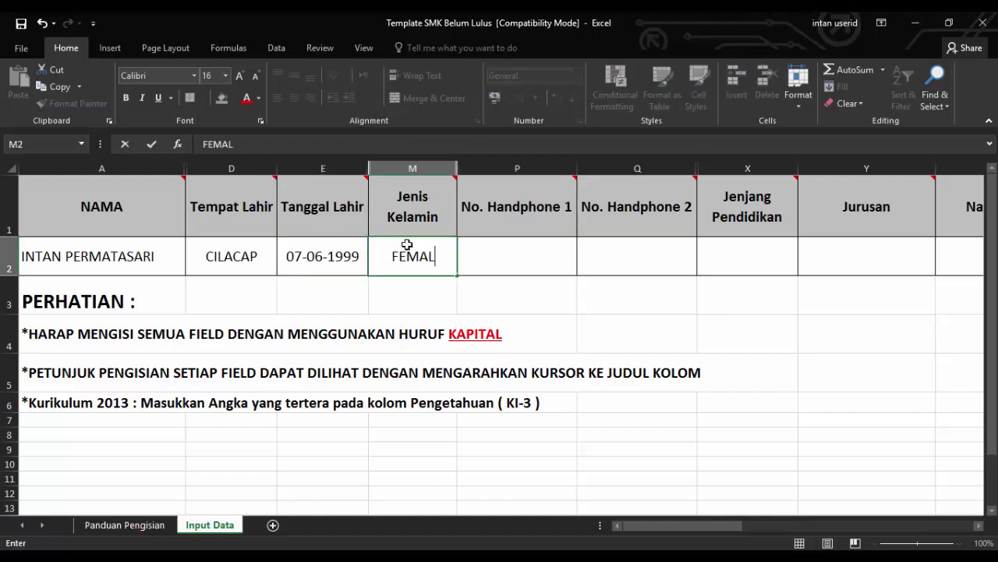
{"action": "mouse_move", "coordinate": [517, 207]}
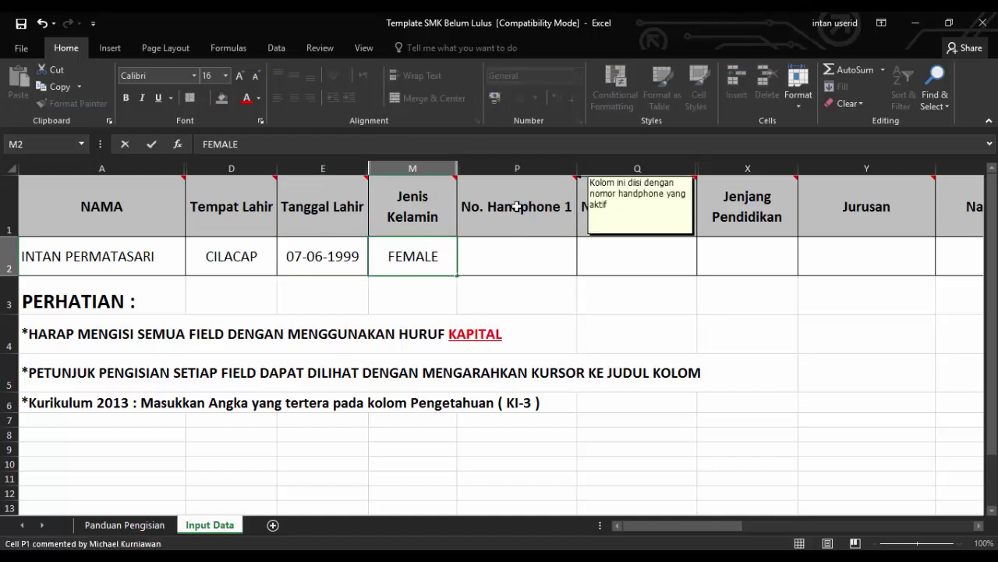
{"action": "left_click", "coordinate": [517, 260]}
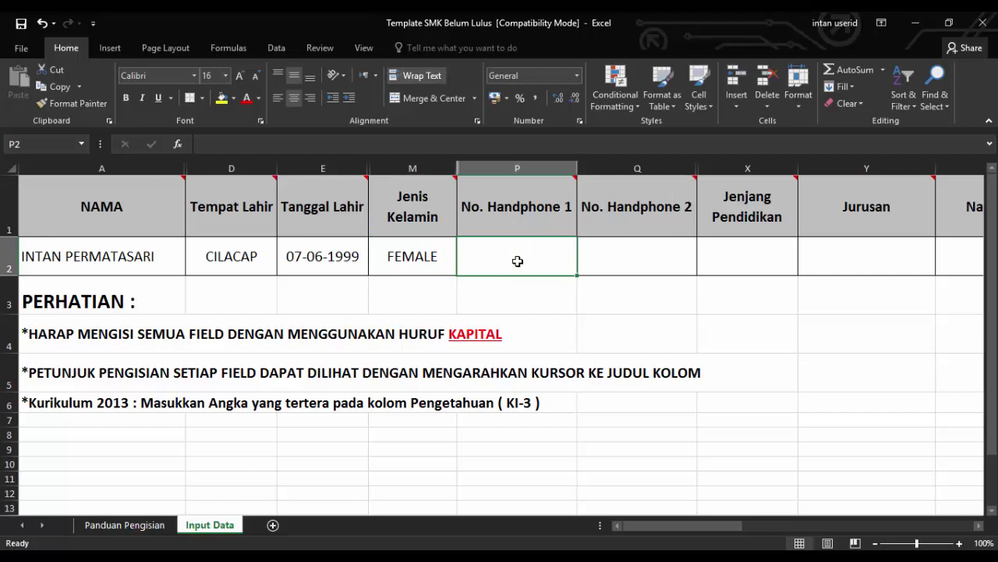
{"action": "type", "text": "'"}
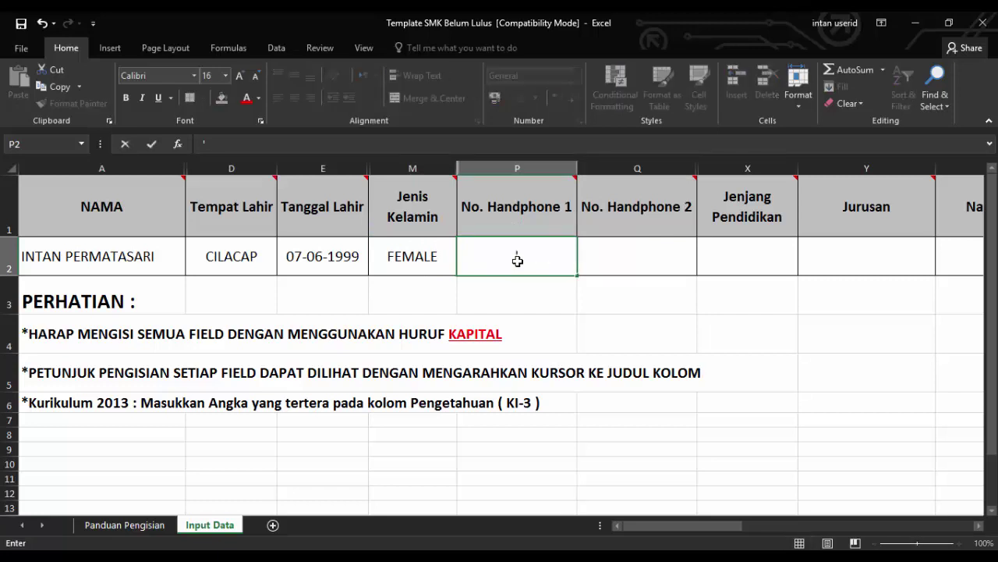
{"action": "type", "text": "085699"}
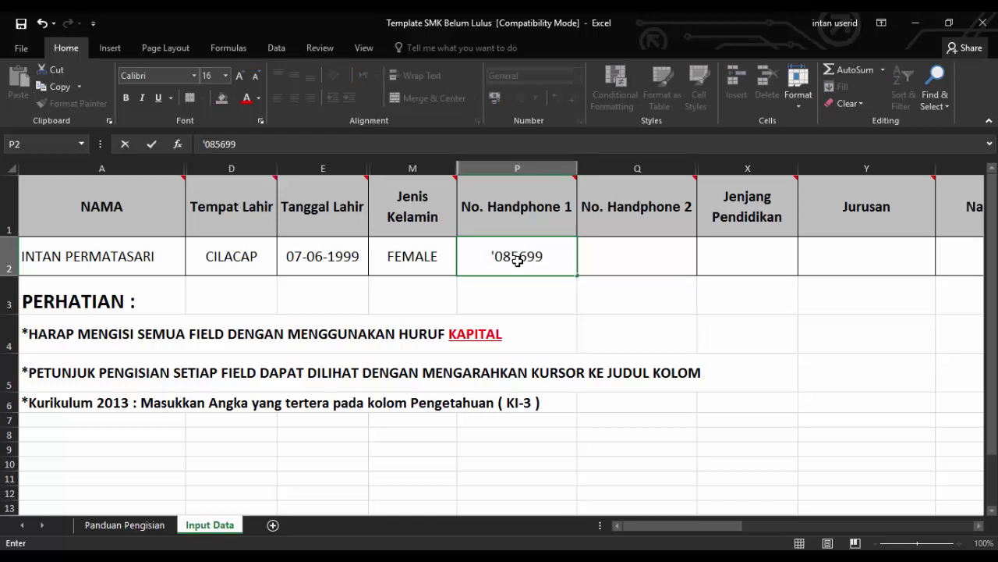
{"action": "type", "text": "XX"}
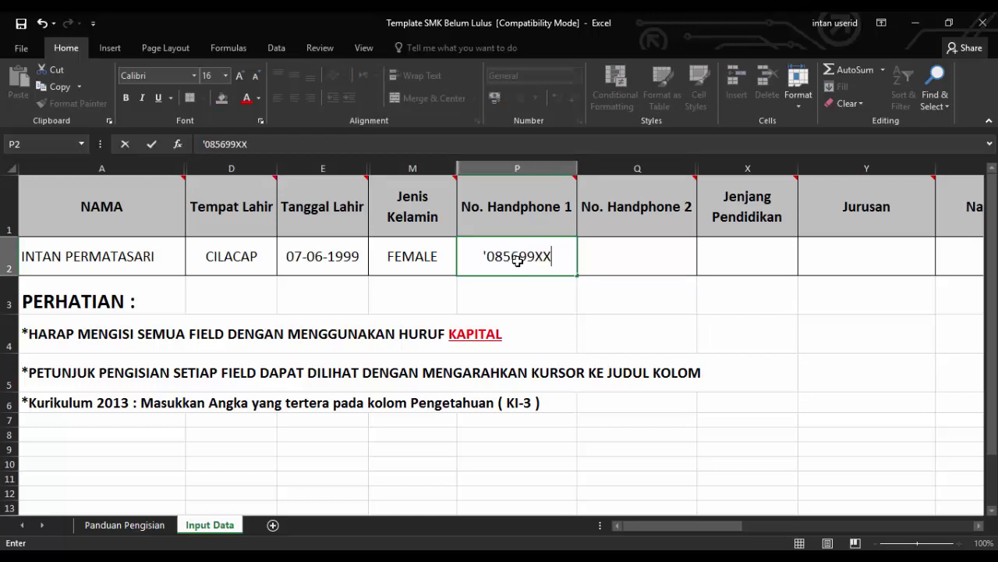
{"action": "type", "text": "XXX"}
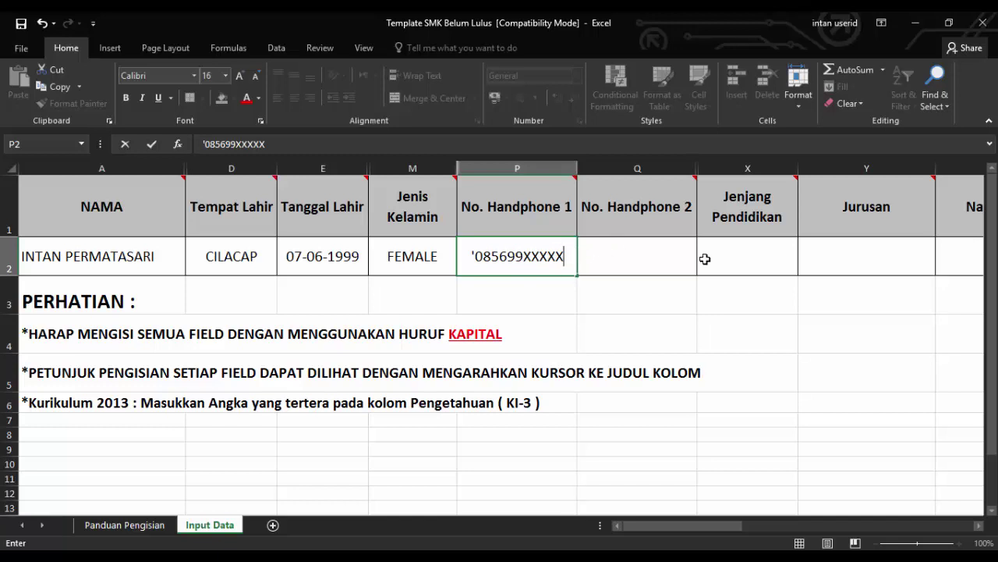
{"action": "type", "text": "X"}
{"action": "left_click", "coordinate": [604, 246]}
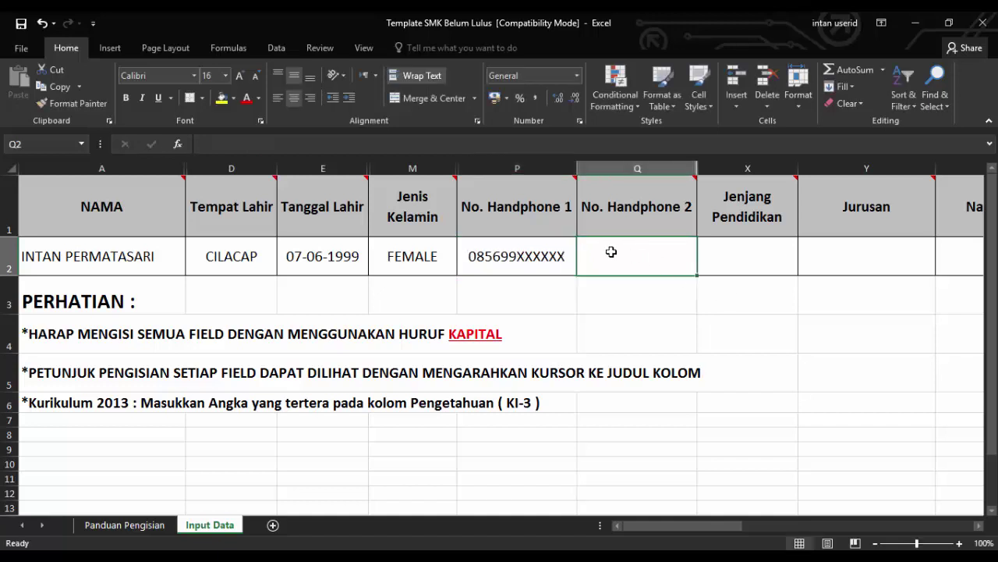
{"action": "type", "text": "1"}
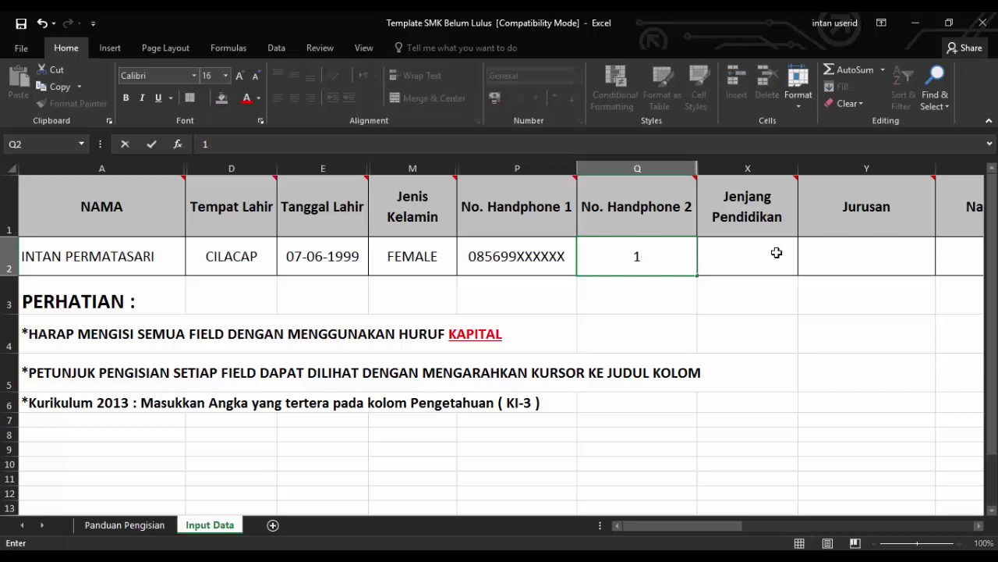
{"action": "left_click", "coordinate": [735, 256]}
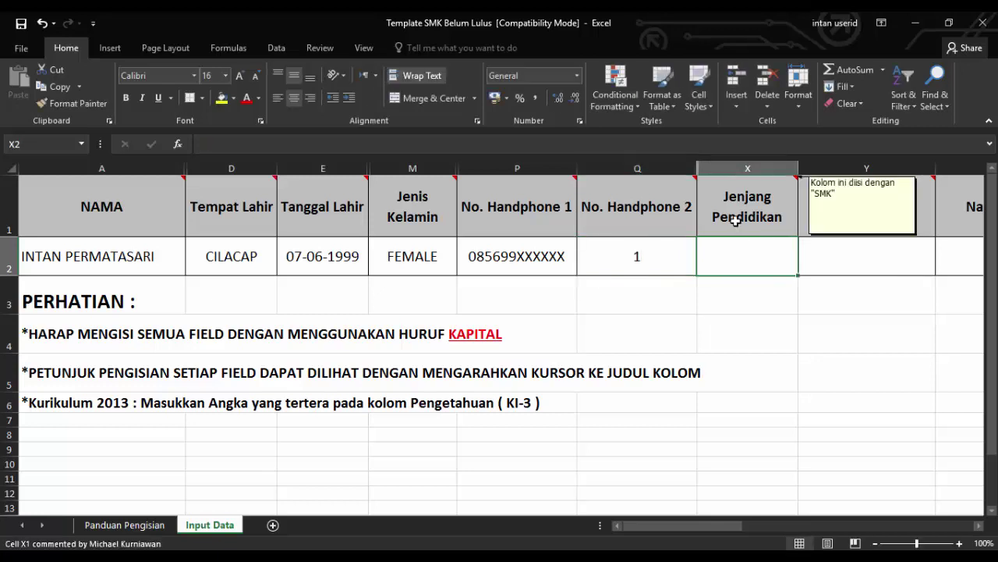
{"action": "type", "text": "SMK"}
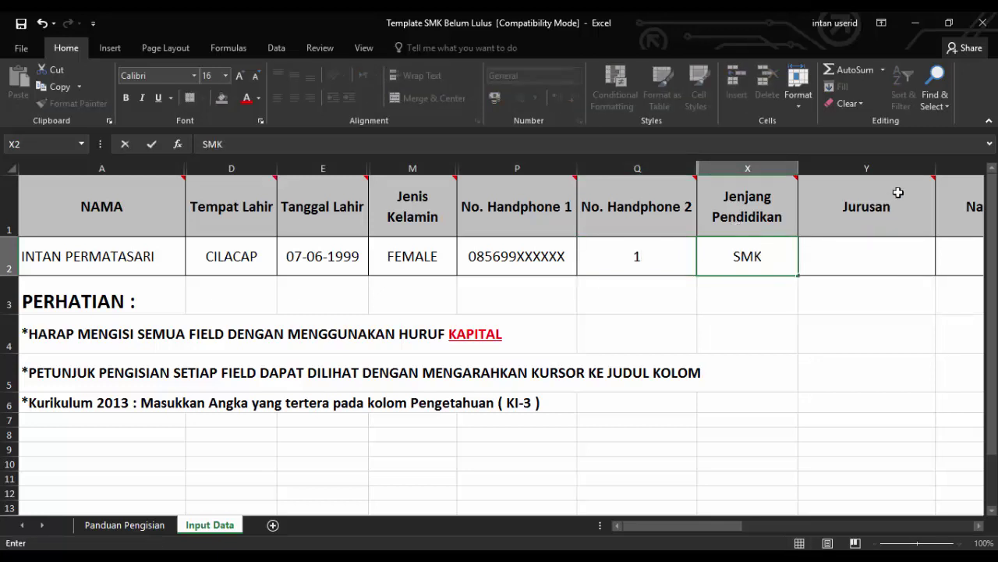
{"action": "mouse_move", "coordinate": [910, 184]}
Enter major MULTIMEDIA in Y2 and school name SMK N 1 WANAREJA under Nama Sekolah
{"action": "left_click_drag", "start_coordinate": [671, 525], "coordinate": [729, 524]}
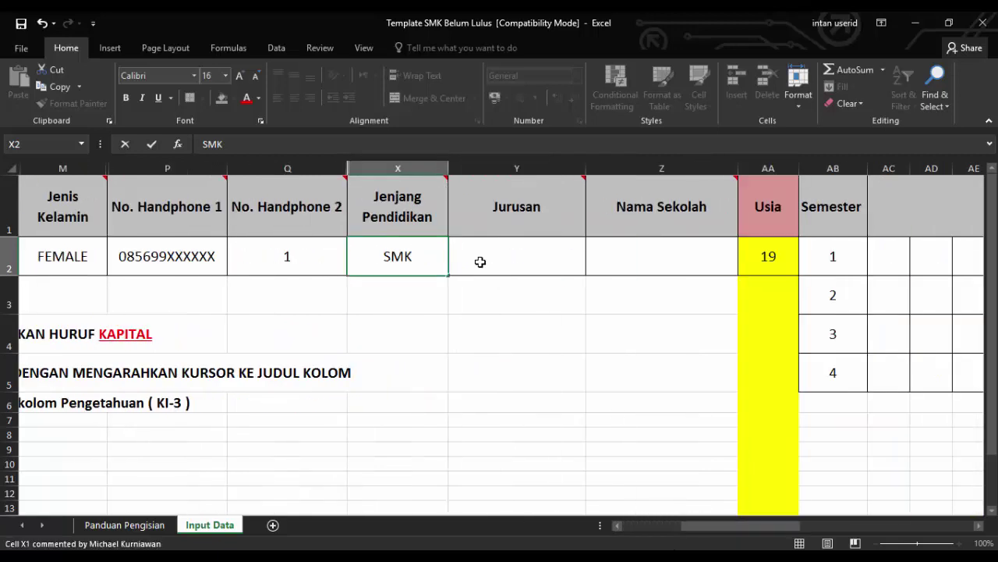
{"action": "left_click", "coordinate": [481, 266]}
{"action": "type", "text": "MUL"}
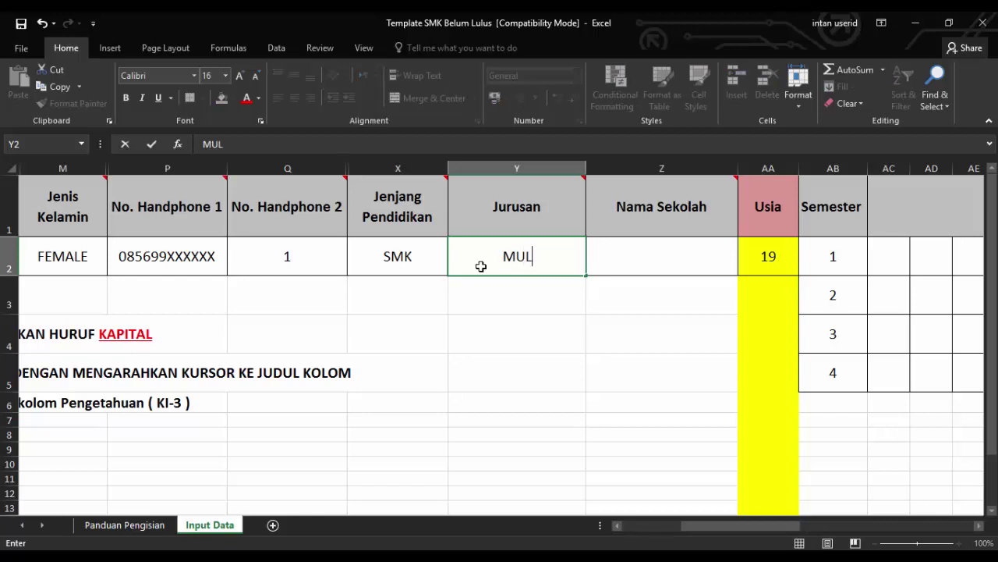
{"action": "type", "text": "TIMEDIA"}
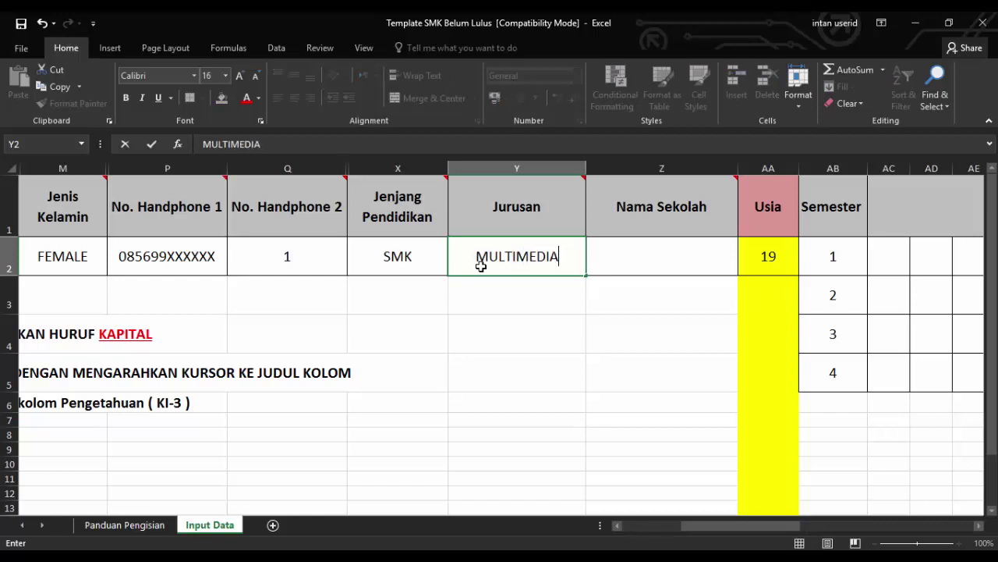
{"action": "left_click", "coordinate": [655, 260]}
{"action": "type", "text": "SMKN"}
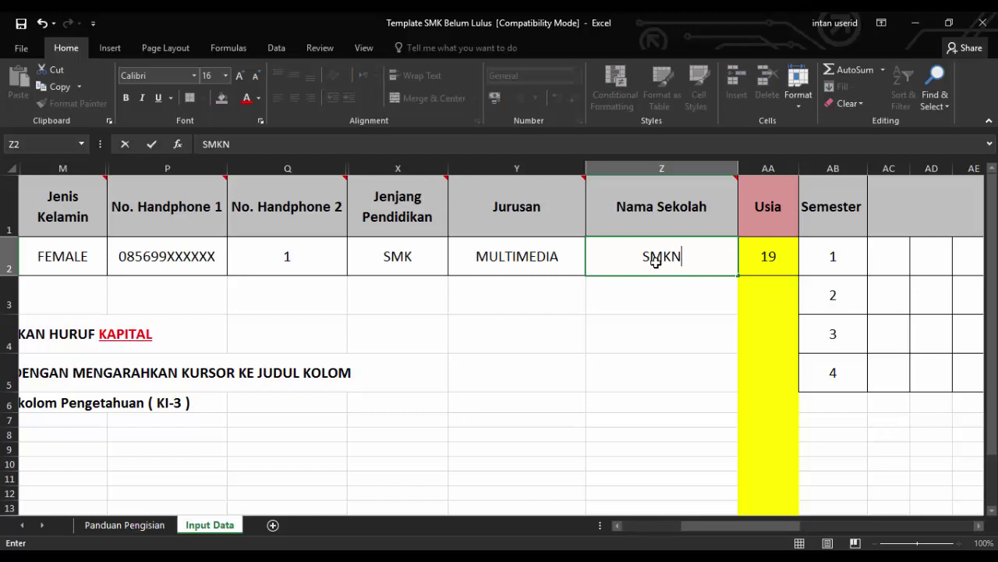
{"action": "key", "text": "BackSpace"}
{"action": "type", "text": "N 1 W"}
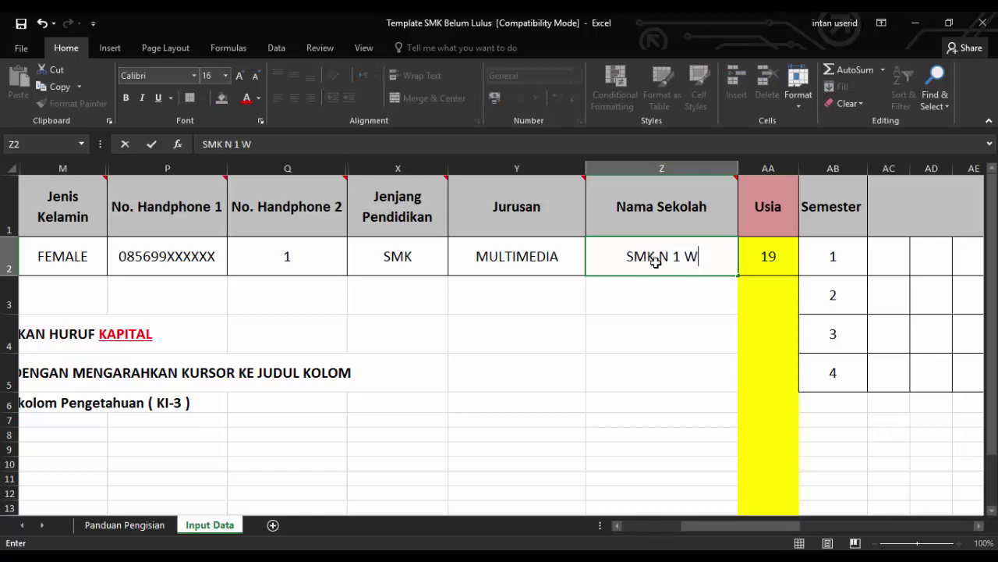
{"action": "type", "text": "ANAREJA"}
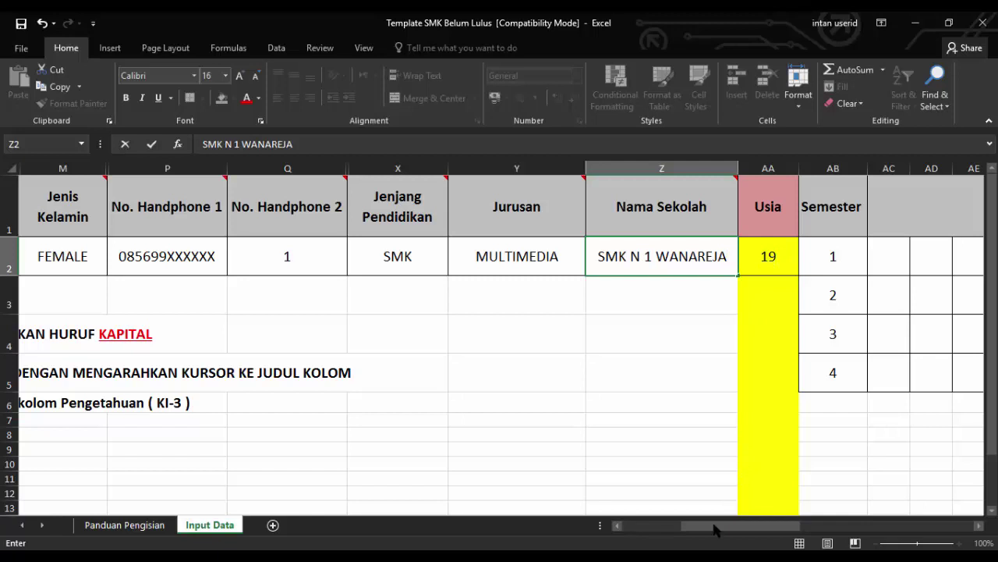
{"action": "left_click_drag", "start_coordinate": [707, 531], "coordinate": [759, 529]}
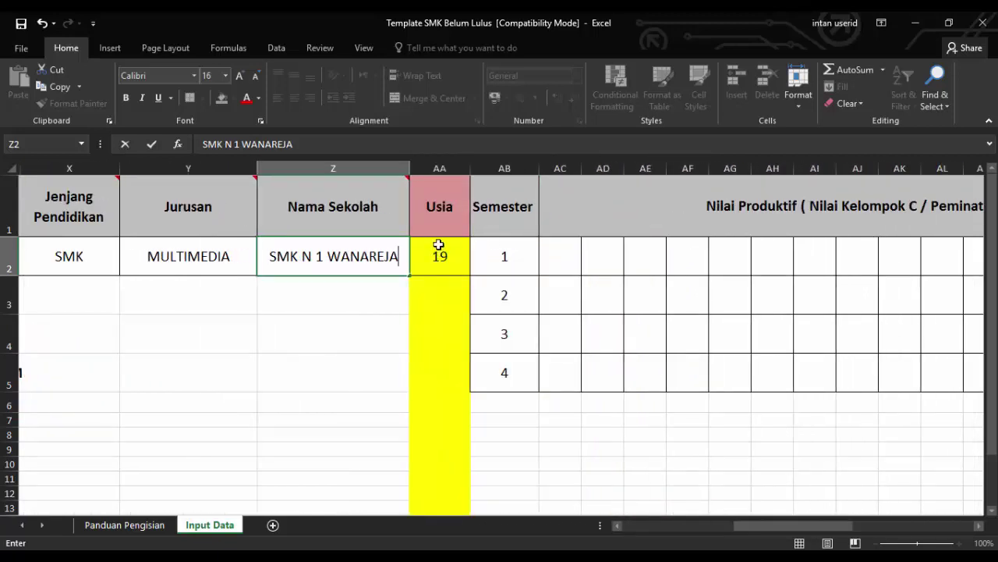
{"action": "left_click", "coordinate": [499, 253]}
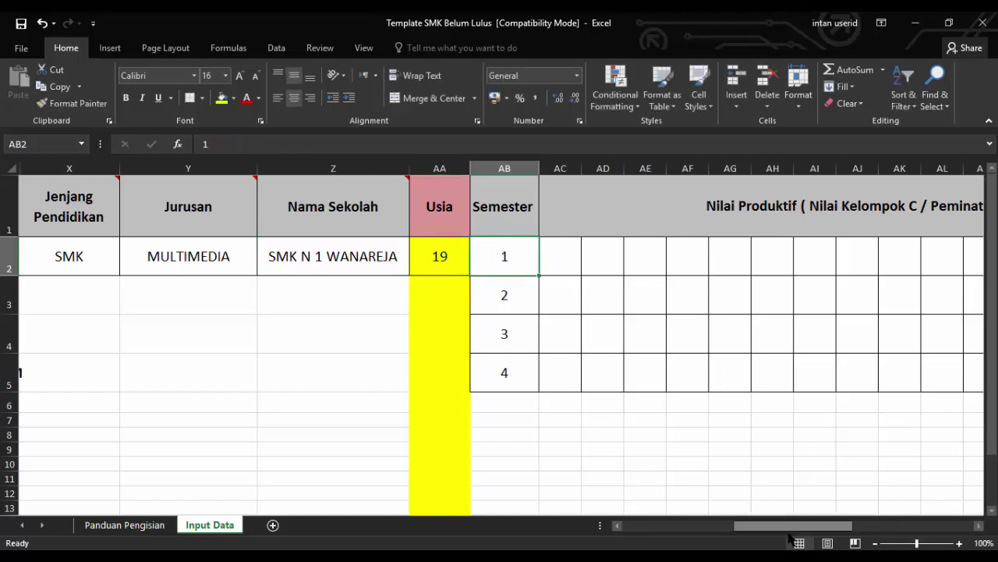
{"action": "left_click_drag", "start_coordinate": [775, 529], "coordinate": [758, 529]}
{"action": "left_click", "coordinate": [573, 265]}
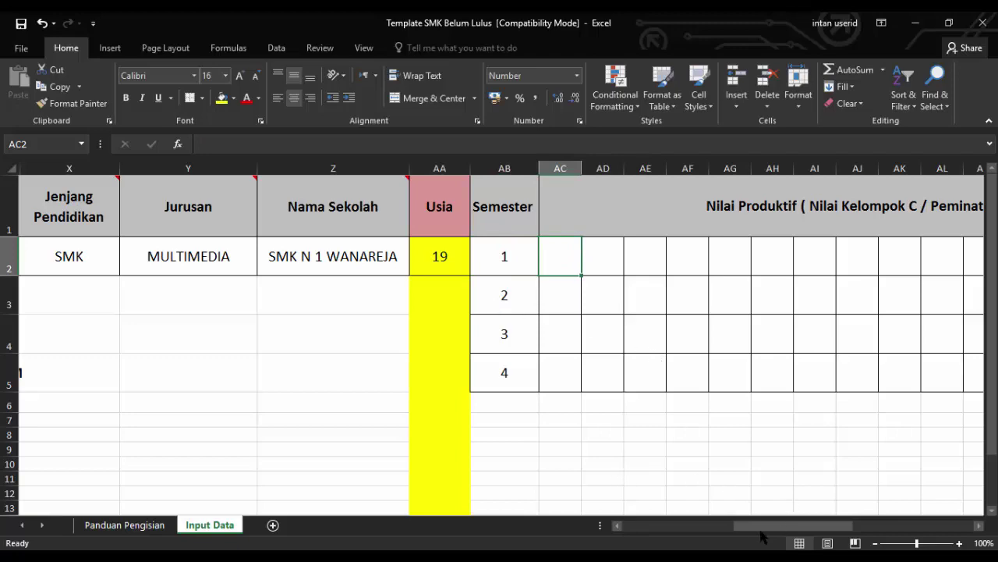
Bring the report-card scan IMG_20170506_0001.pdf to the front in Chrome
{"action": "left_click_drag", "start_coordinate": [765, 528], "coordinate": [641, 527]}
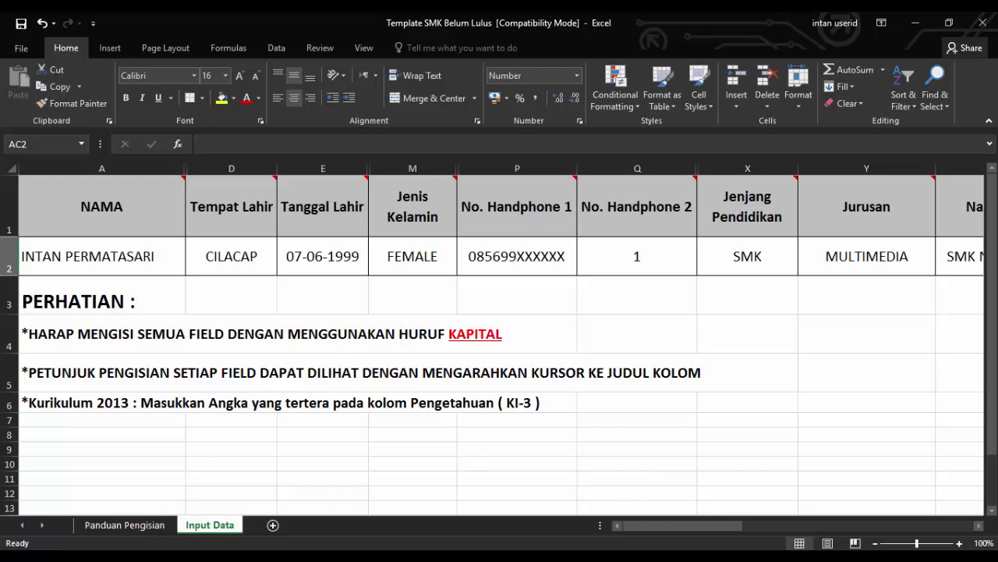
{"action": "mouse_move", "coordinate": [148, 560]}
{"action": "left_click", "coordinate": [142, 509]}
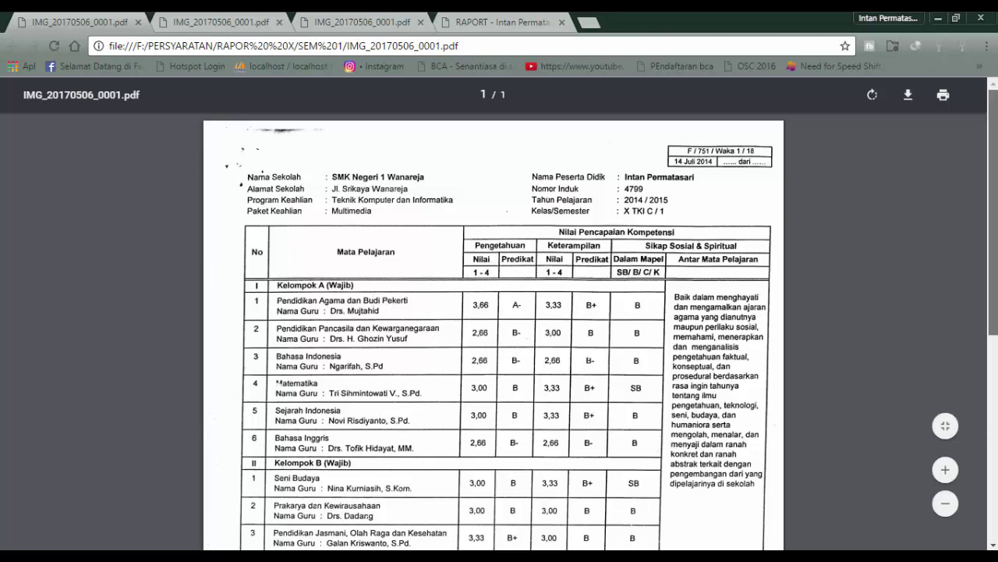
Scroll through the report-card grades in the PDF, then return to Excel
{"action": "left_click_drag", "start_coordinate": [995, 164], "coordinate": [989, 233]}
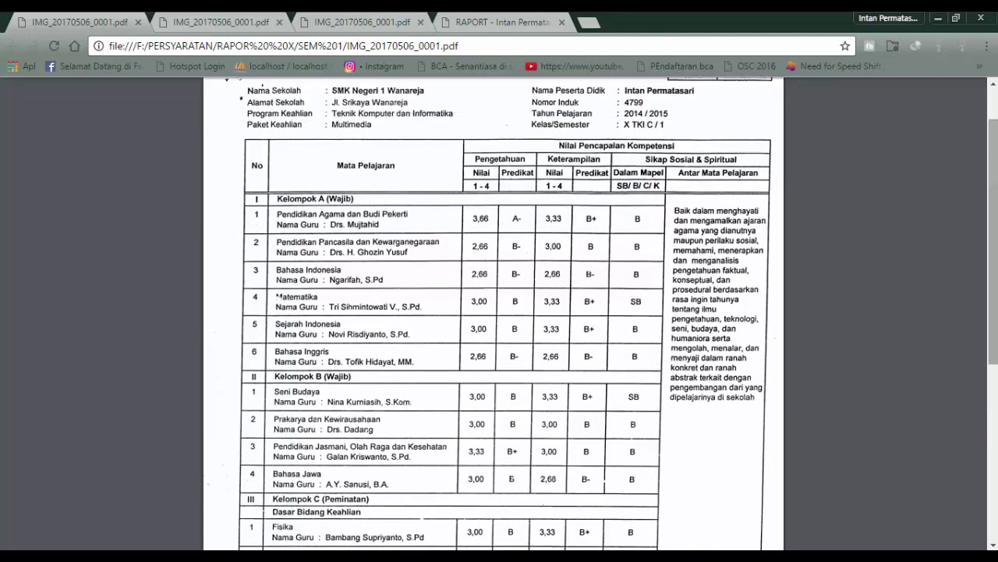
{"action": "scroll", "coordinate": [989, 232], "scroll_direction": "up", "scroll_amount": 2}
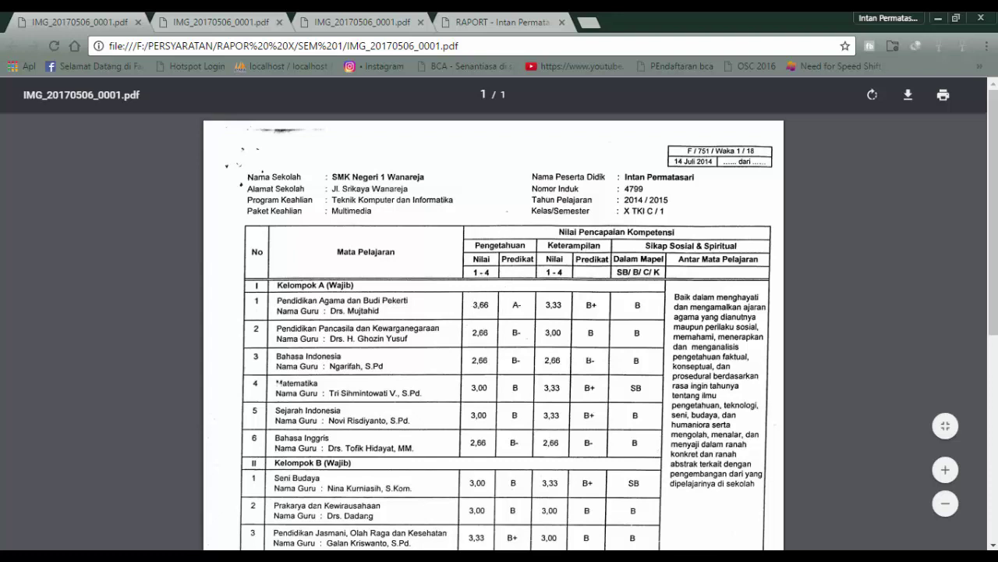
{"action": "key", "text": "alt+Tab"}
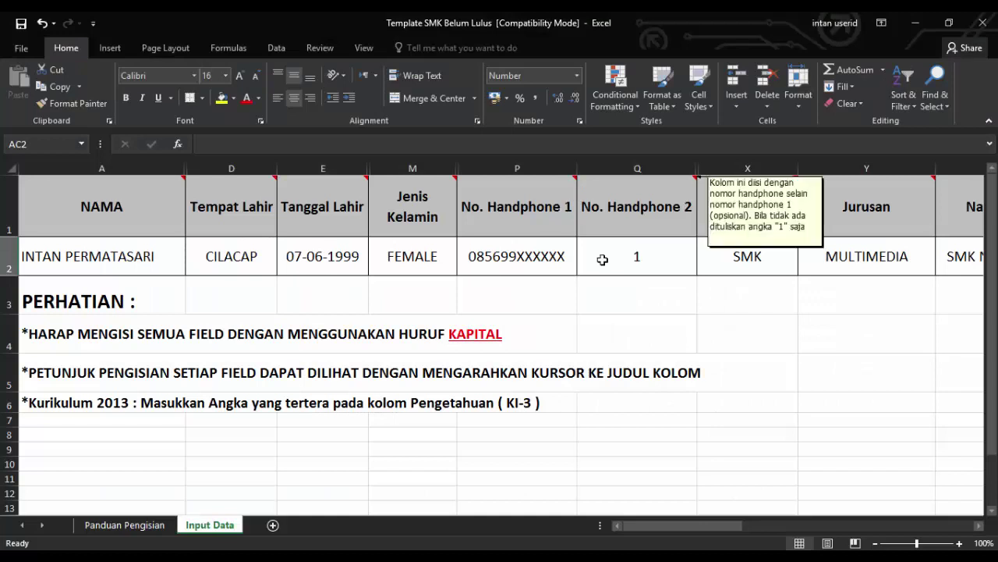
{"action": "left_click_drag", "start_coordinate": [636, 526], "coordinate": [769, 531]}
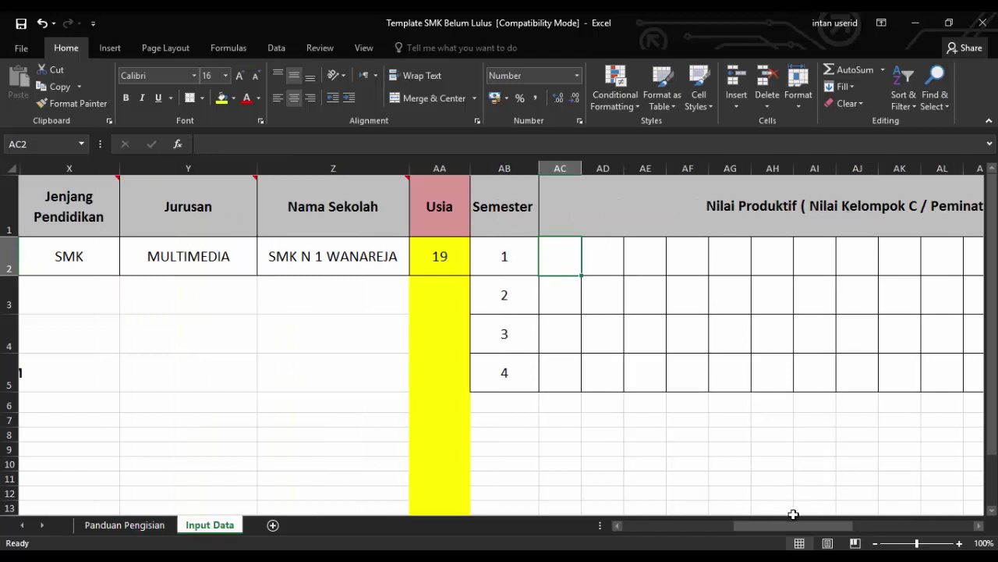
{"action": "left_click_drag", "start_coordinate": [796, 526], "coordinate": [801, 526]}
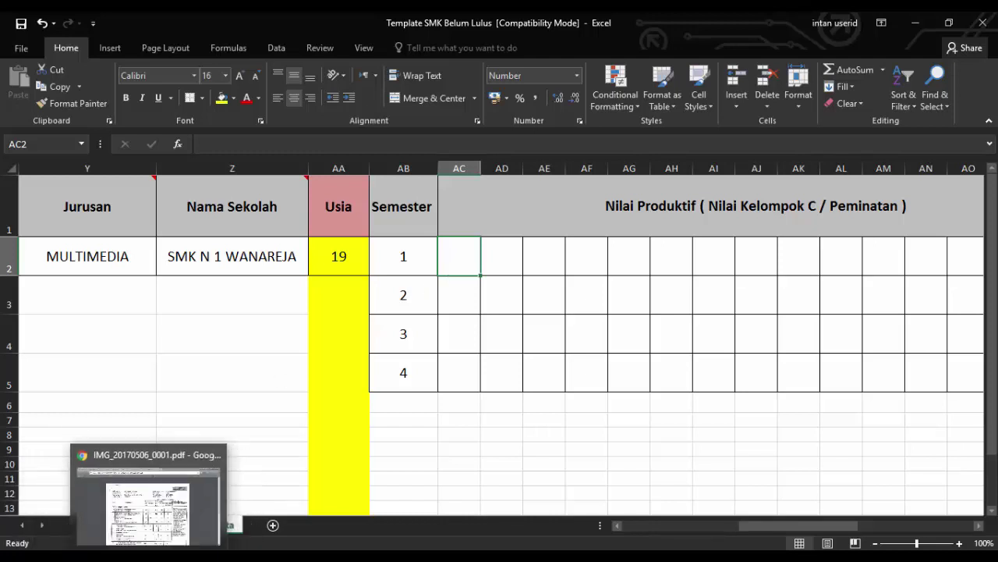
{"action": "left_click", "coordinate": [156, 499]}
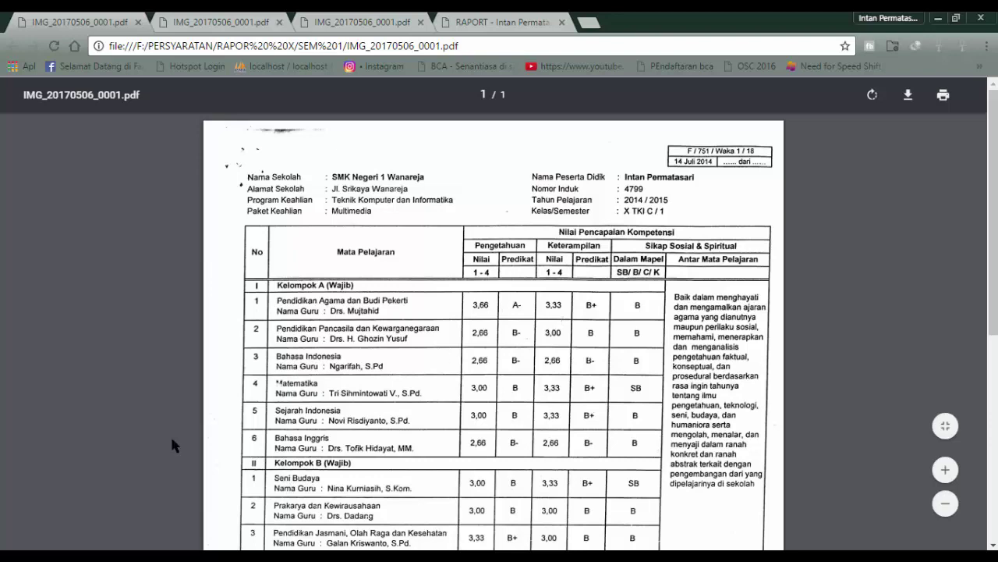
{"action": "scroll", "coordinate": [997, 273], "scroll_direction": "down", "scroll_amount": 3}
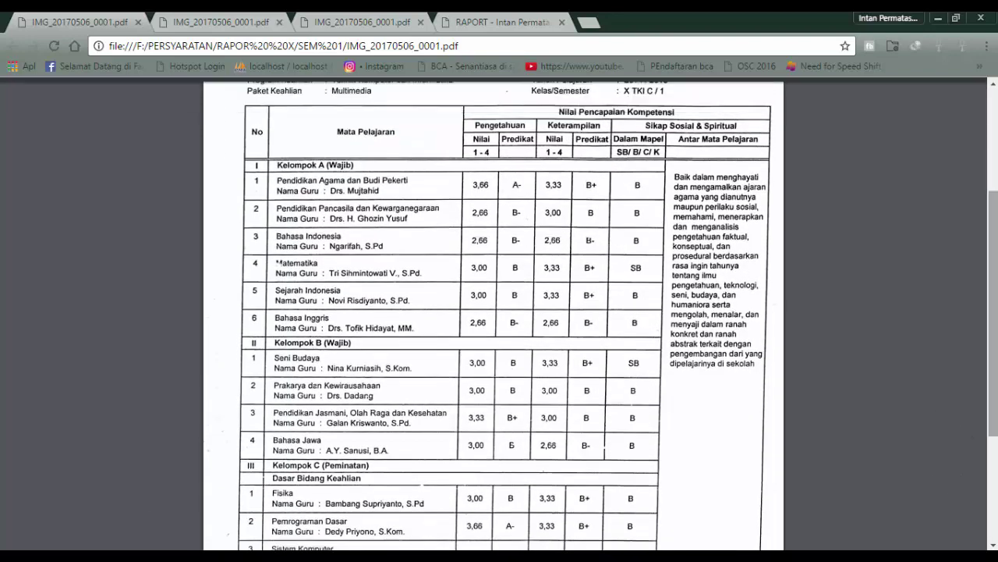
{"action": "scroll", "coordinate": [993, 312], "scroll_direction": "down", "scroll_amount": 1}
{"action": "key", "text": "alt+Tab"}
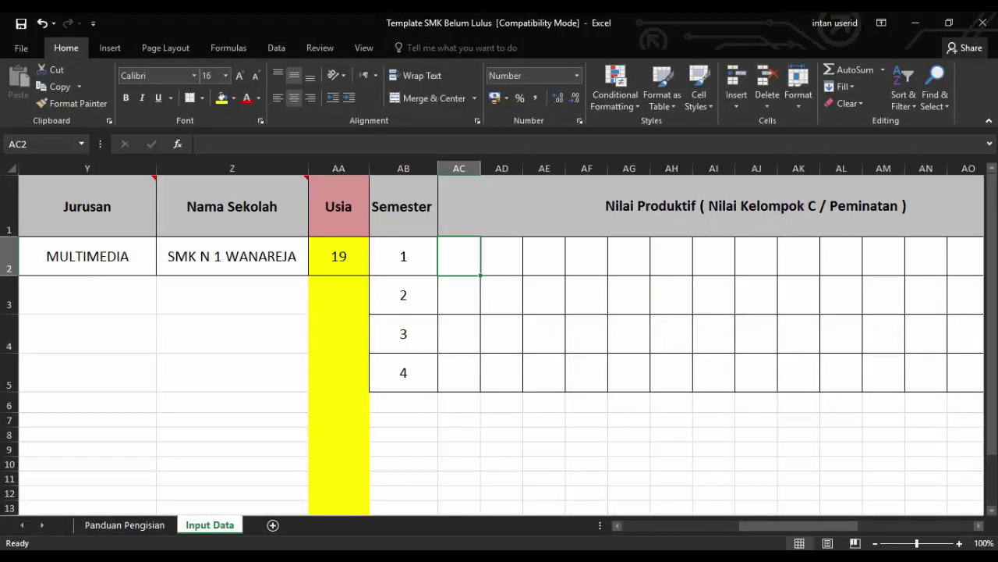
Check the report card PDF for subjects, then enter FISIKA in AC2
{"action": "key", "text": "alt+Tab"}
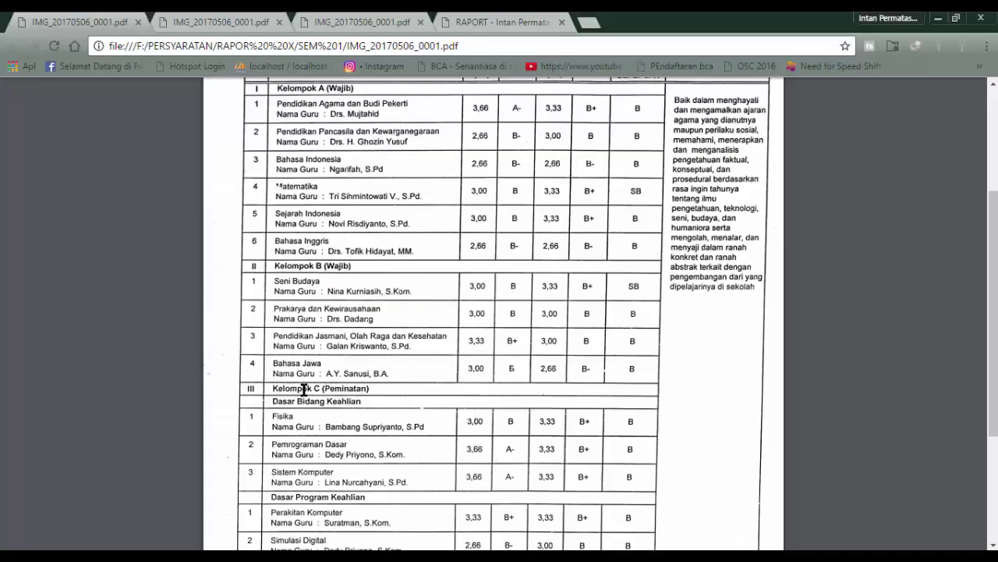
{"action": "left_click_drag", "start_coordinate": [303, 388], "coordinate": [357, 389]}
{"action": "left_click", "coordinate": [387, 404]}
{"action": "scroll", "coordinate": [995, 314], "scroll_direction": "down", "scroll_amount": 1}
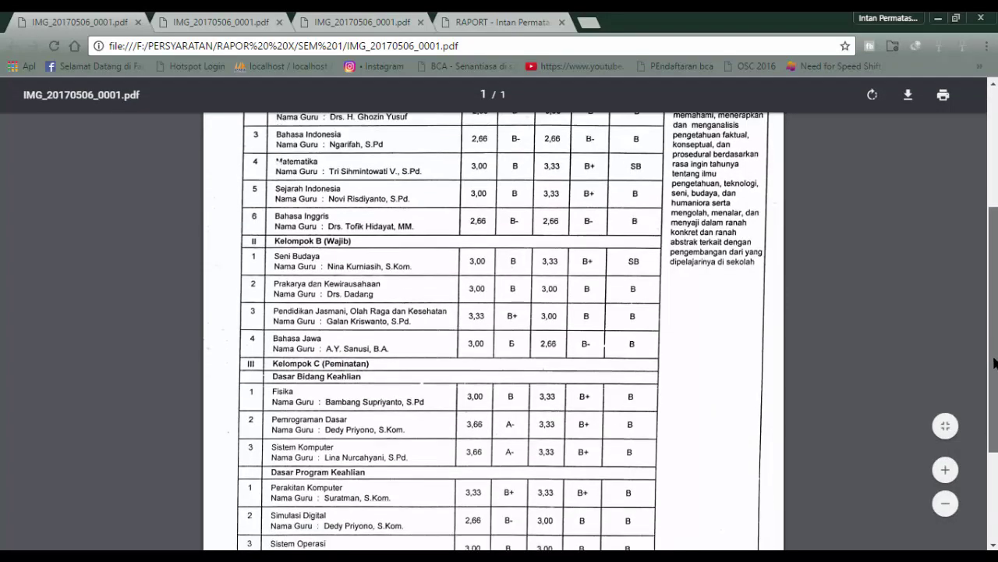
{"action": "scroll", "coordinate": [994, 363], "scroll_direction": "down", "scroll_amount": 2}
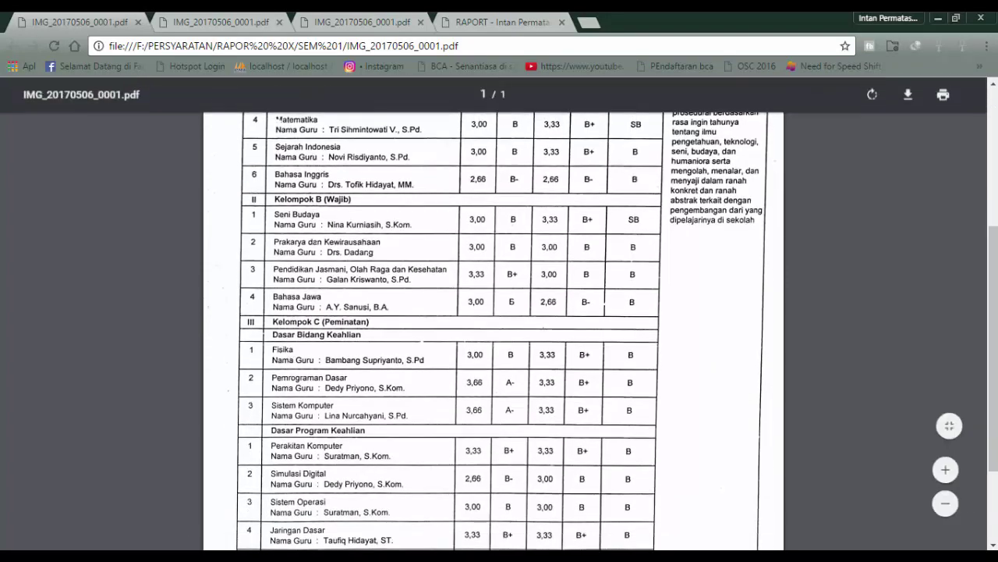
{"action": "key", "text": "alt+Tab"}
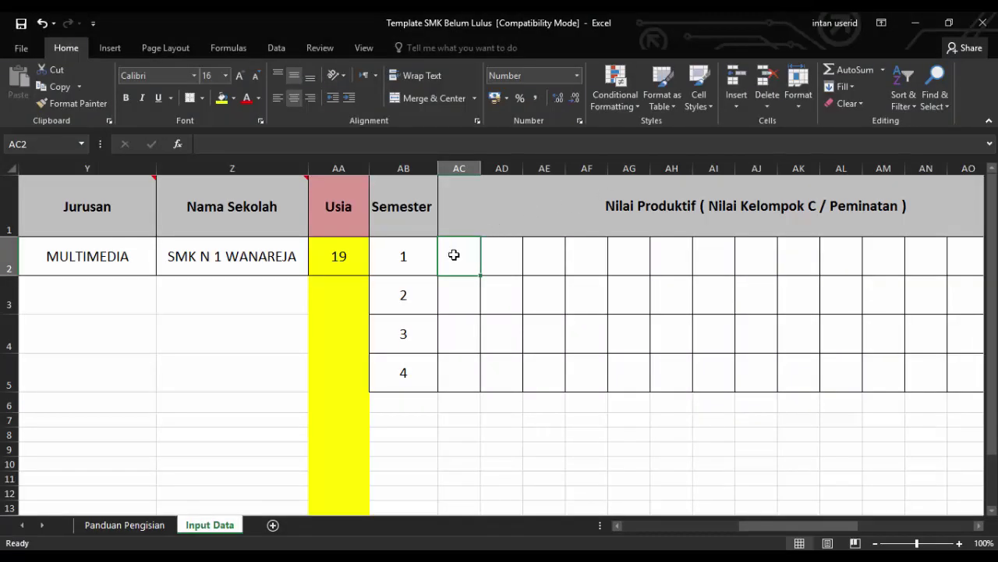
{"action": "type", "text": "FISIKA"}
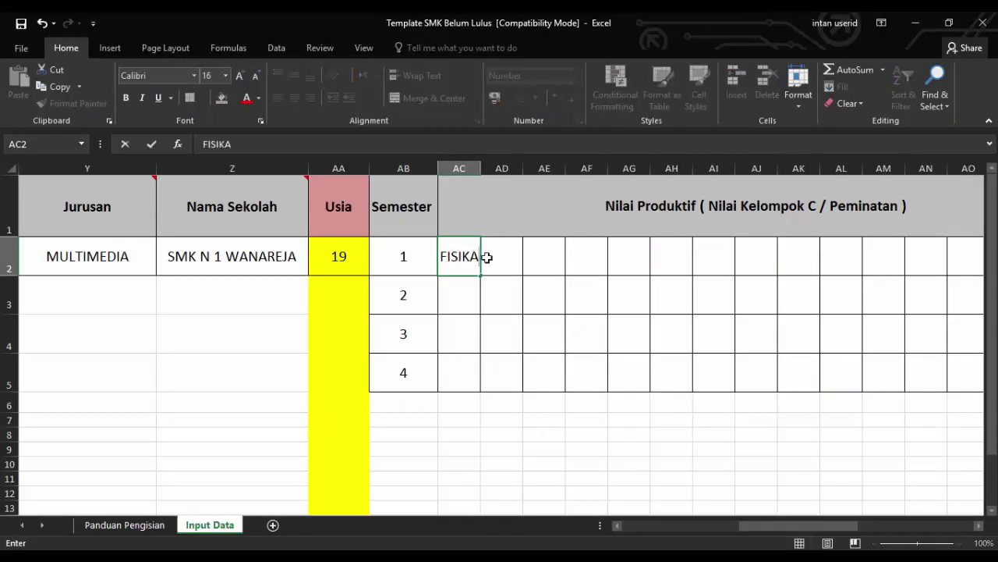
{"action": "key", "text": "Tab"}
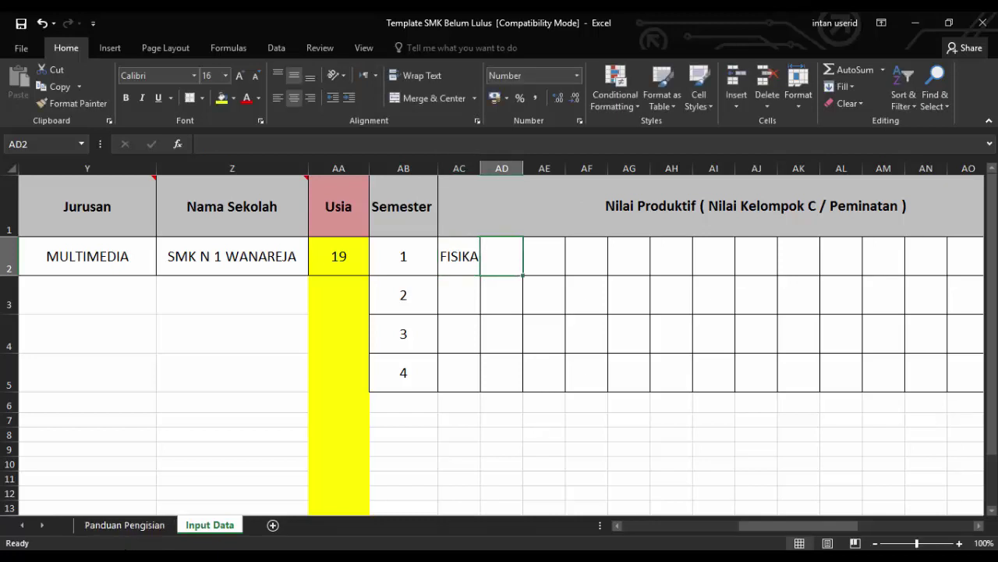
Enter PEMOGRAMAN DASAR in AD2 and widen column AD to fit it
{"action": "key", "text": "alt+Tab"}
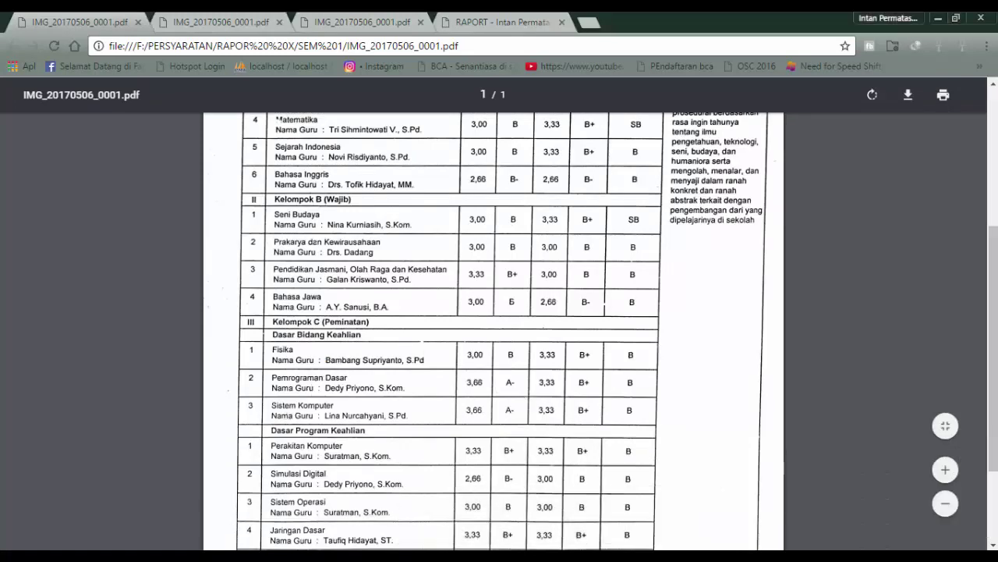
{"action": "key", "text": "alt+Tab"}
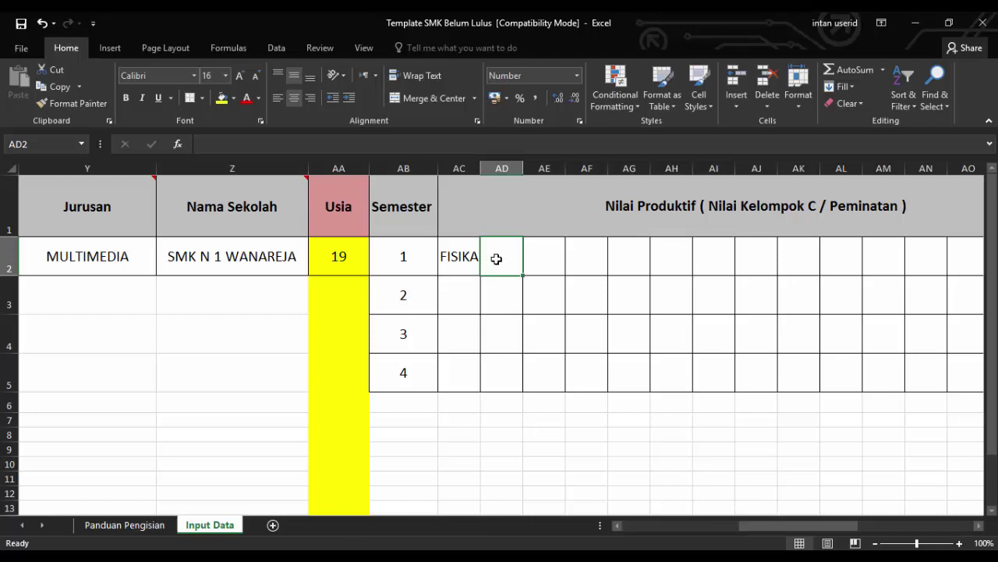
{"action": "type", "text": "PEMOGR"}
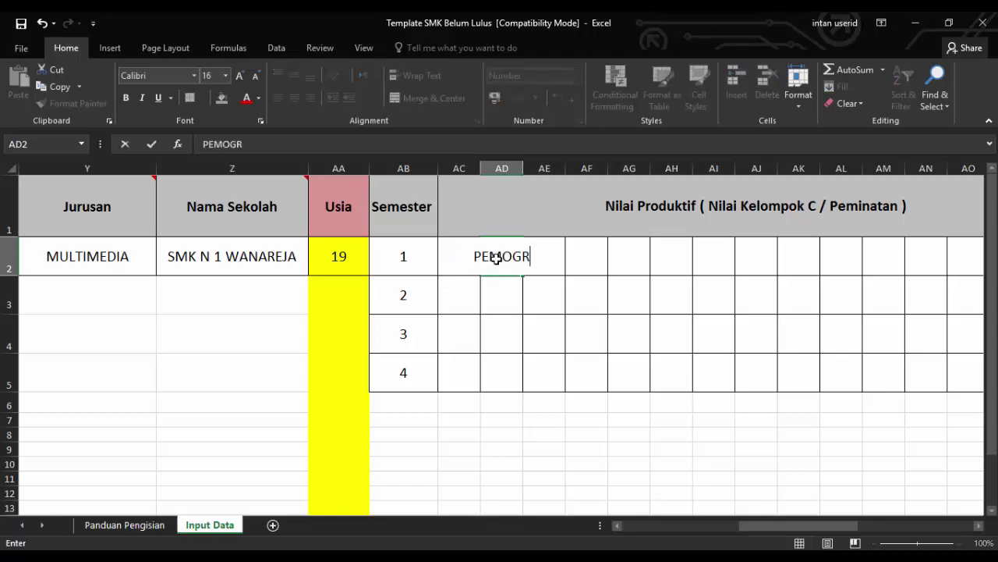
{"action": "type", "text": "AMAN "}
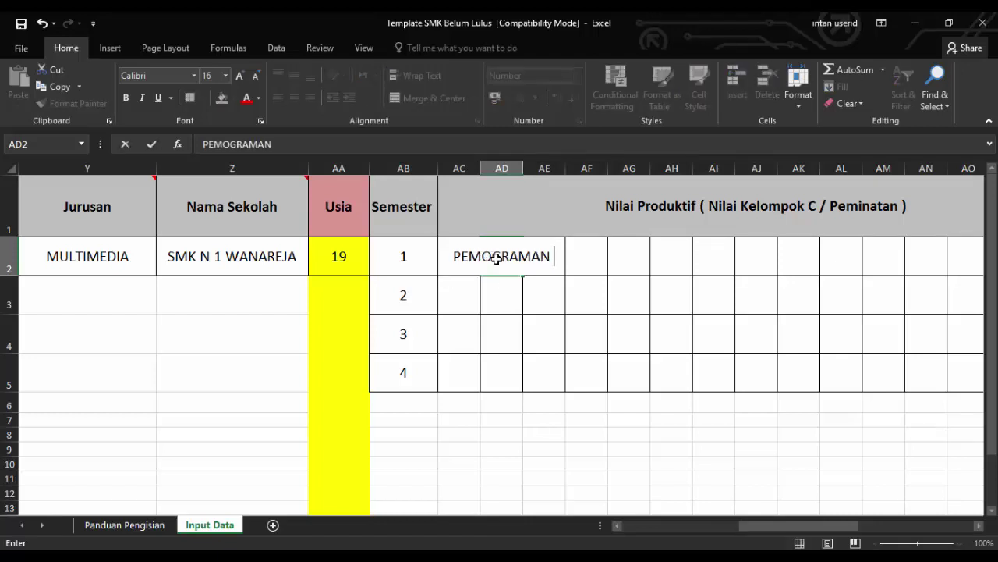
{"action": "type", "text": "DASAR"}
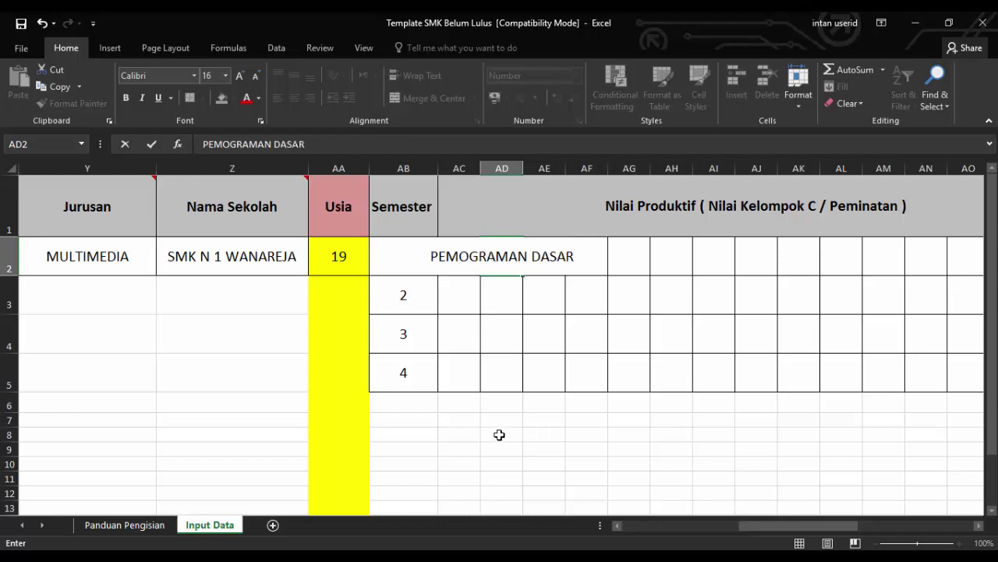
{"action": "left_click", "coordinate": [499, 437]}
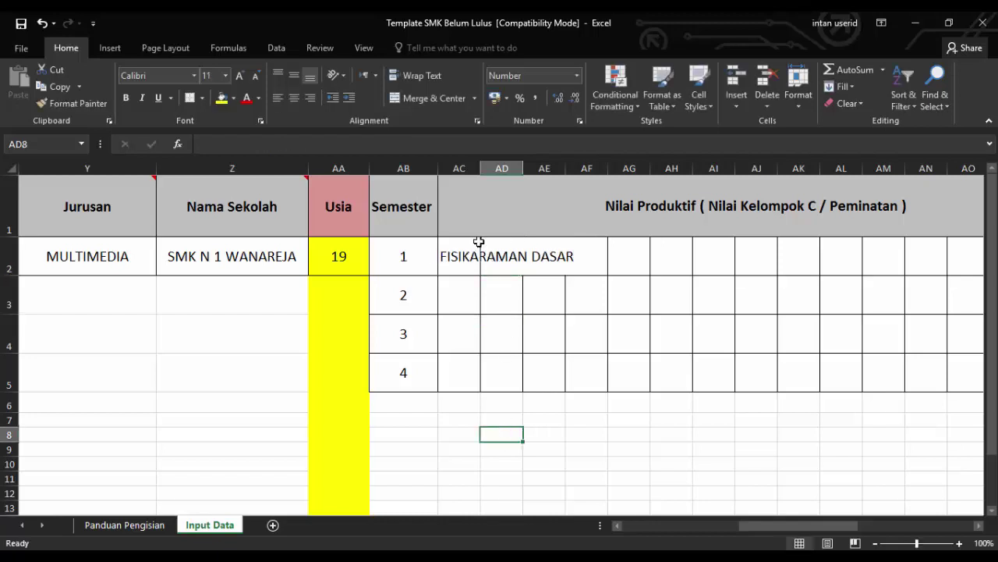
{"action": "left_click_drag", "start_coordinate": [522, 169], "coordinate": [640, 173]}
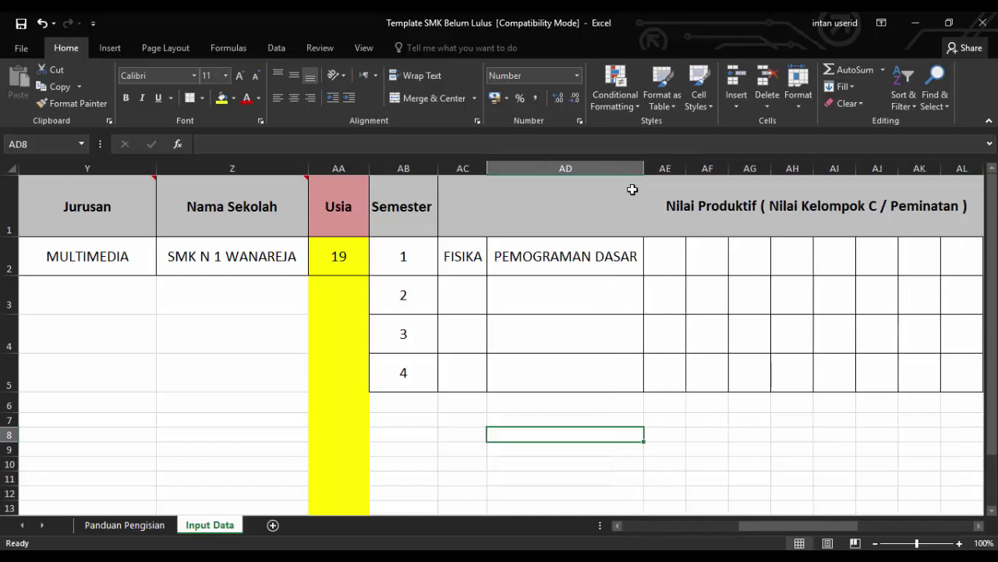
{"action": "left_click", "coordinate": [674, 265]}
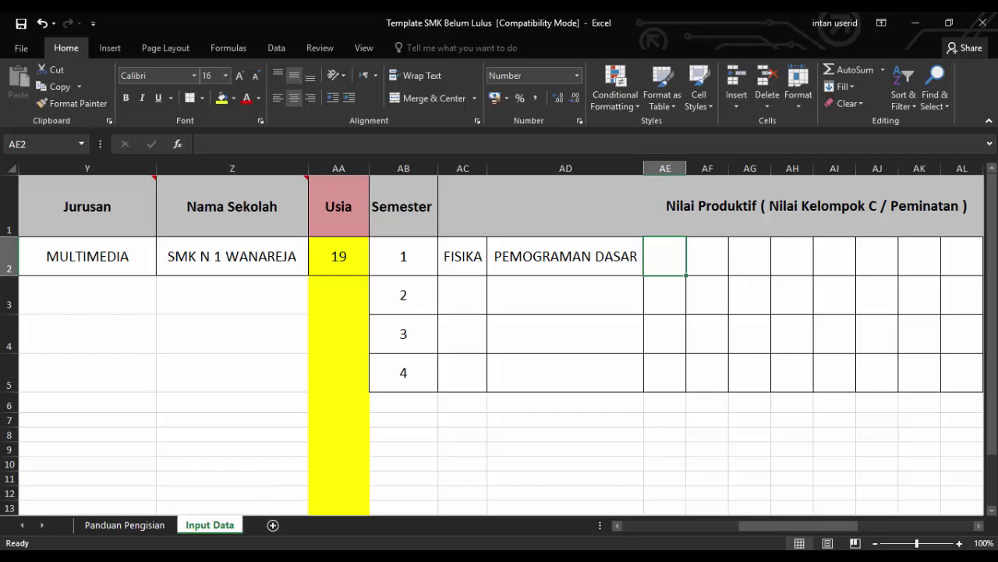
Put SISTEM KOMPUTER in AE2, fixing a wrong-cell entry, and widen column AE to fit
{"action": "key", "text": "alt+Tab"}
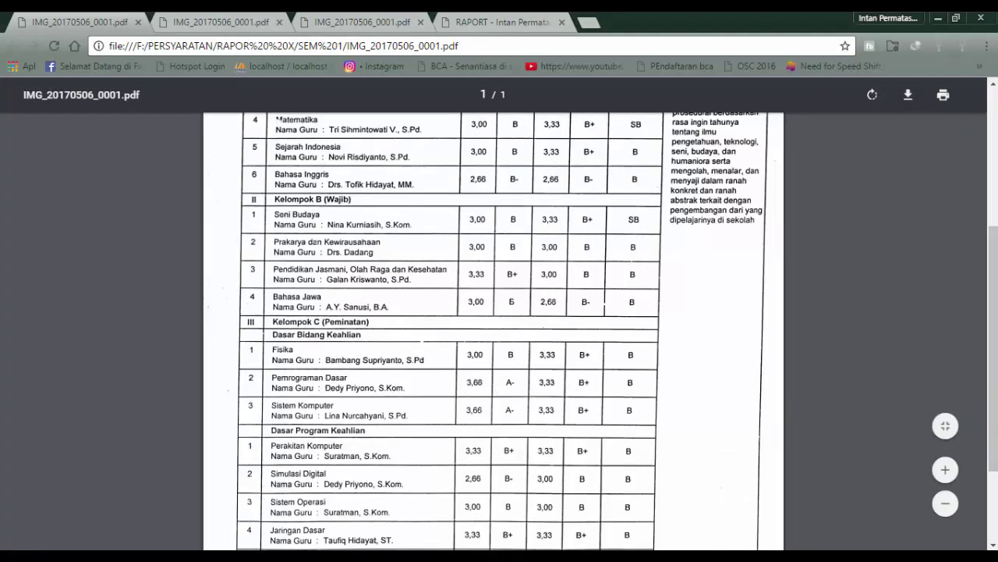
{"action": "key", "text": "alt+Tab"}
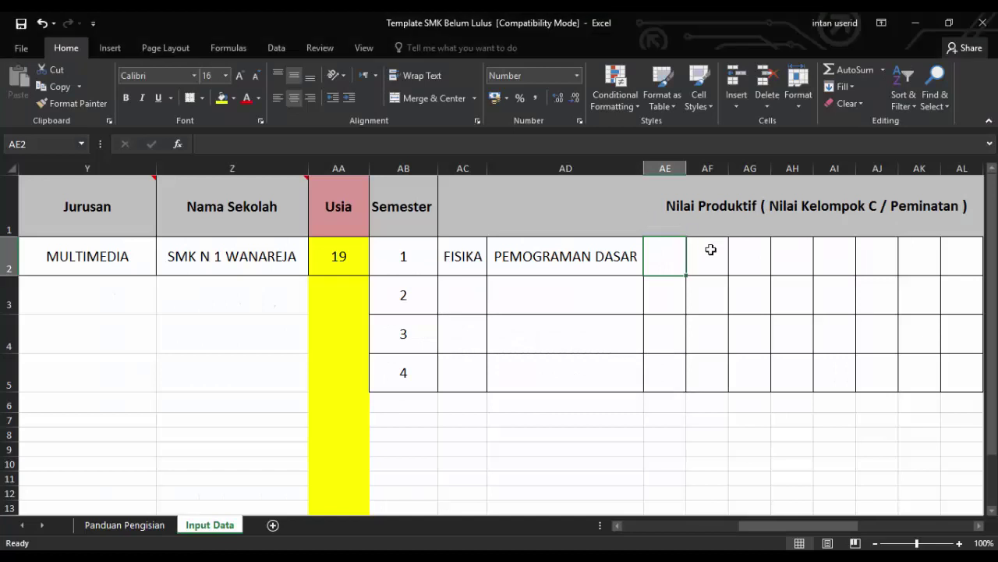
{"action": "left_click", "coordinate": [703, 268]}
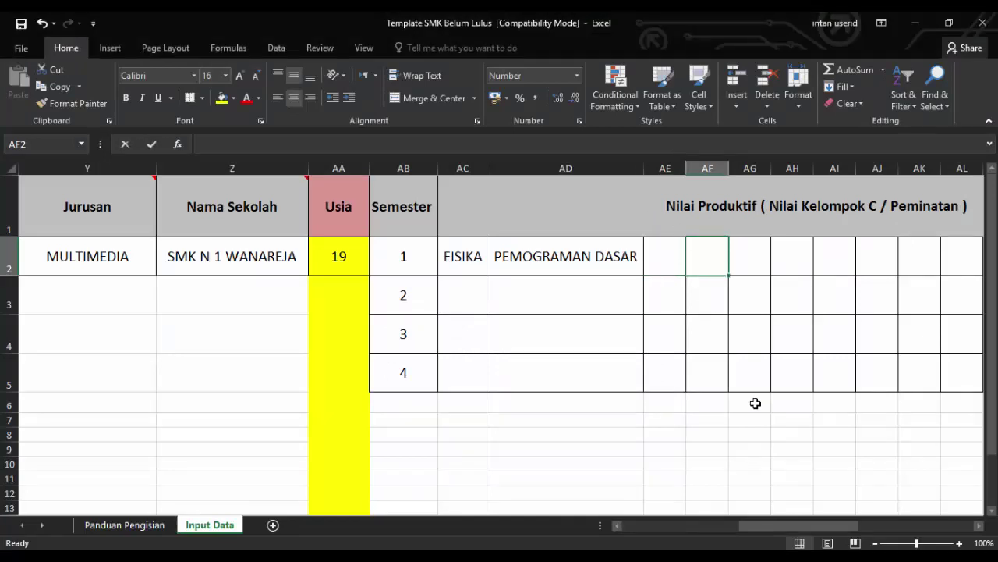
{"action": "type", "text": "SISTE"}
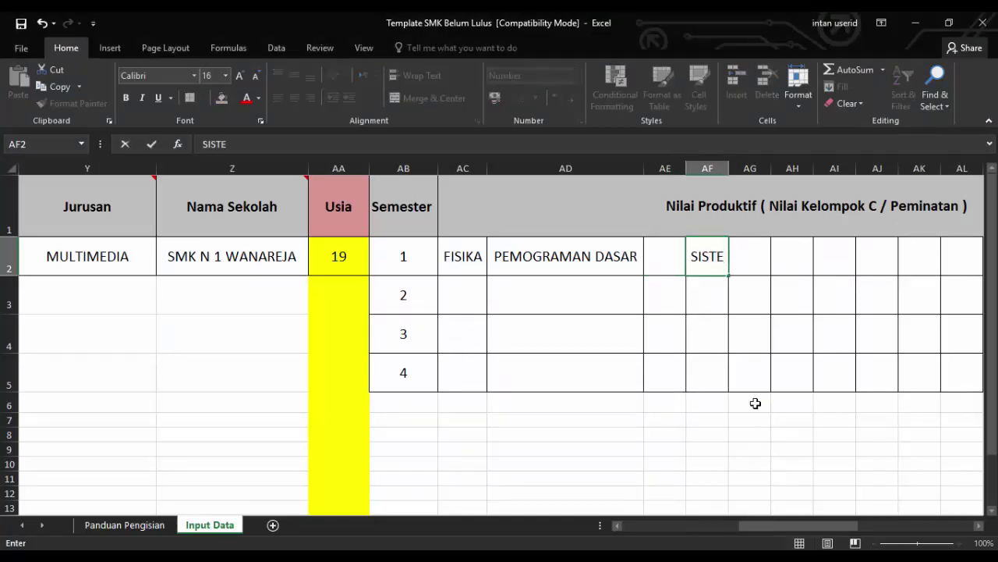
{"action": "key", "text": "BackSpace"}
{"action": "key", "text": "BackSpace"}
{"action": "key", "text": "BackSpace"}
{"action": "key", "text": "BackSpace"}
{"action": "left_click", "coordinate": [665, 256]}
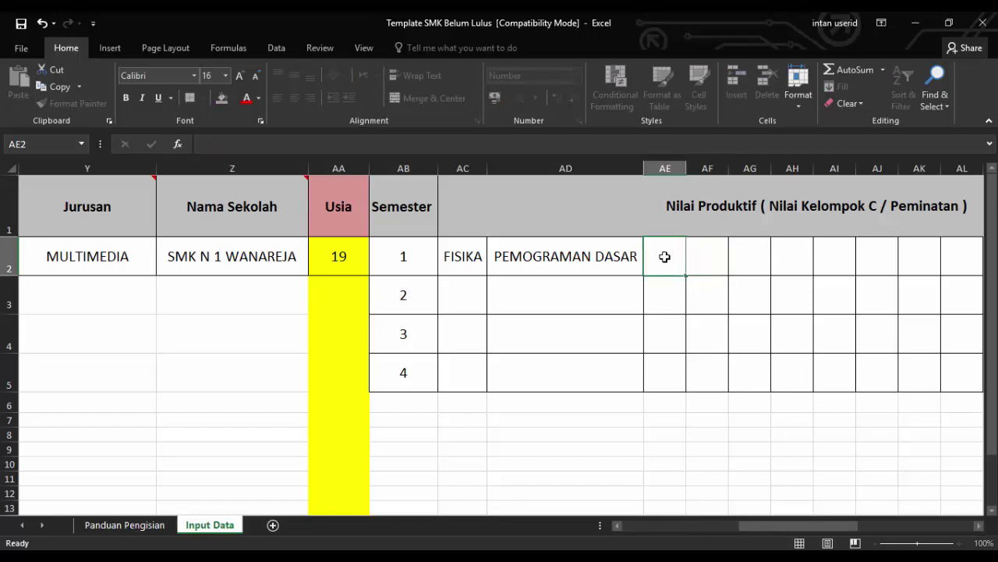
{"action": "type", "text": "SISTEM "}
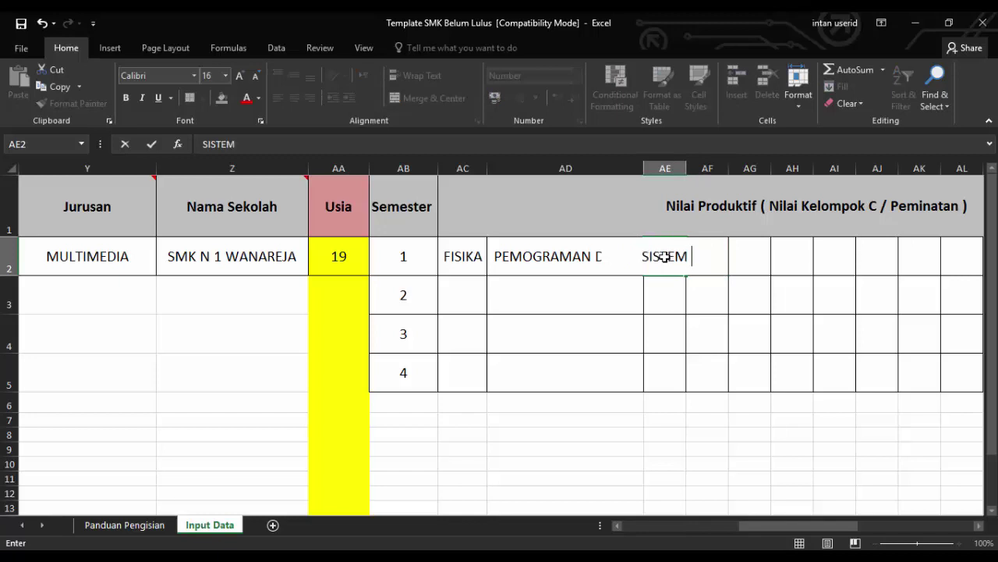
{"action": "type", "text": "KOMPUTER"}
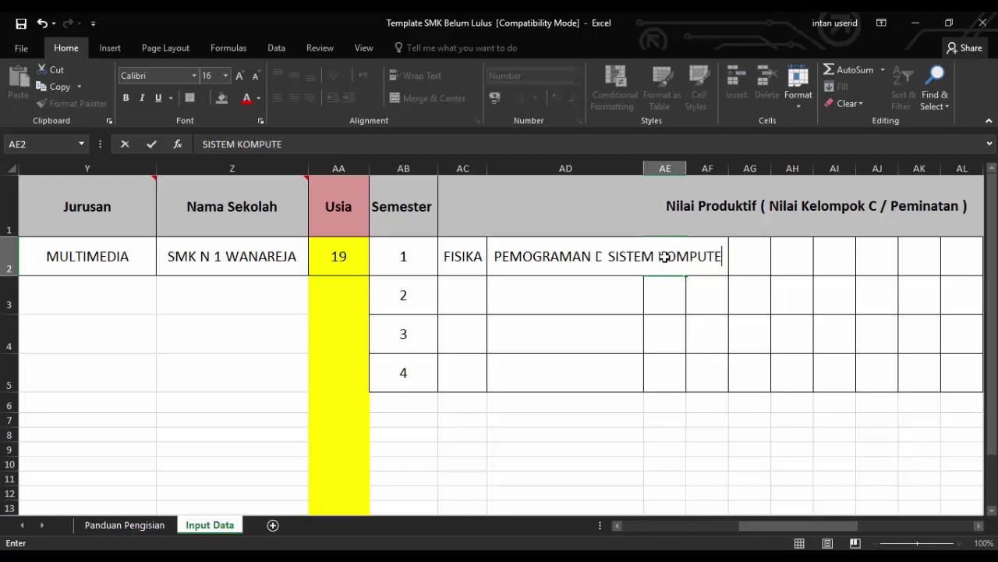
{"action": "left_click", "coordinate": [735, 265]}
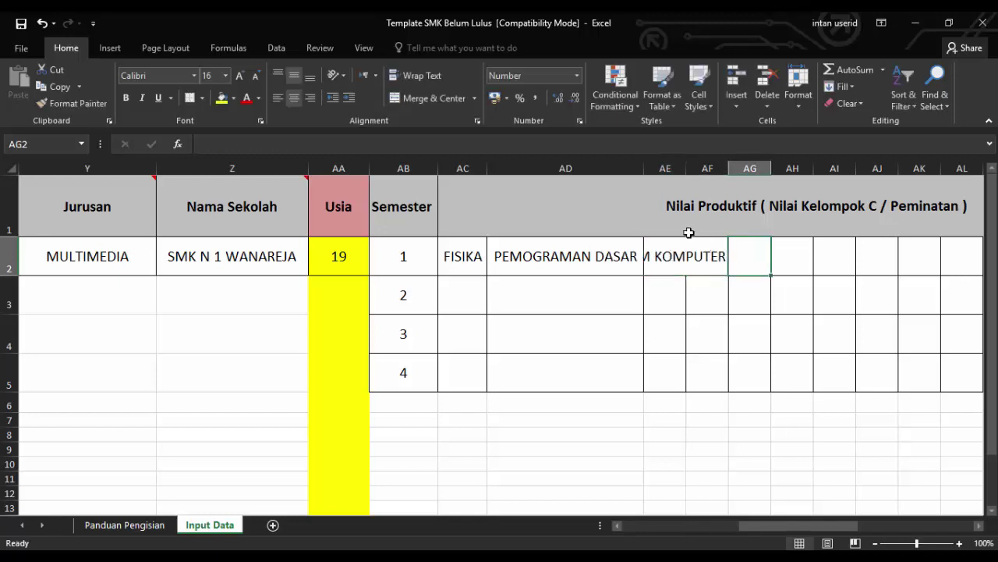
{"action": "left_click_drag", "start_coordinate": [687, 168], "coordinate": [736, 171]}
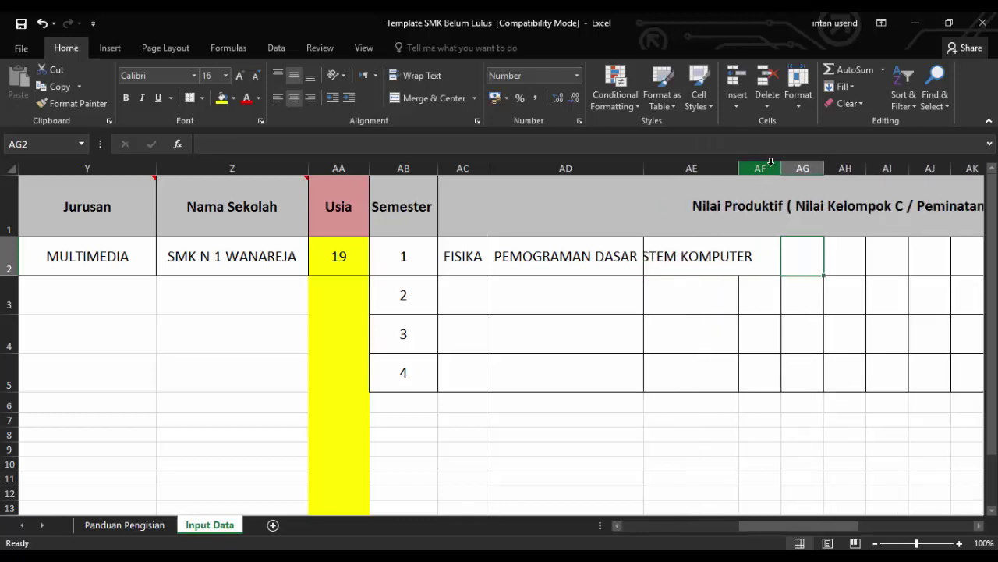
{"action": "left_click_drag", "start_coordinate": [739, 168], "coordinate": [797, 169]}
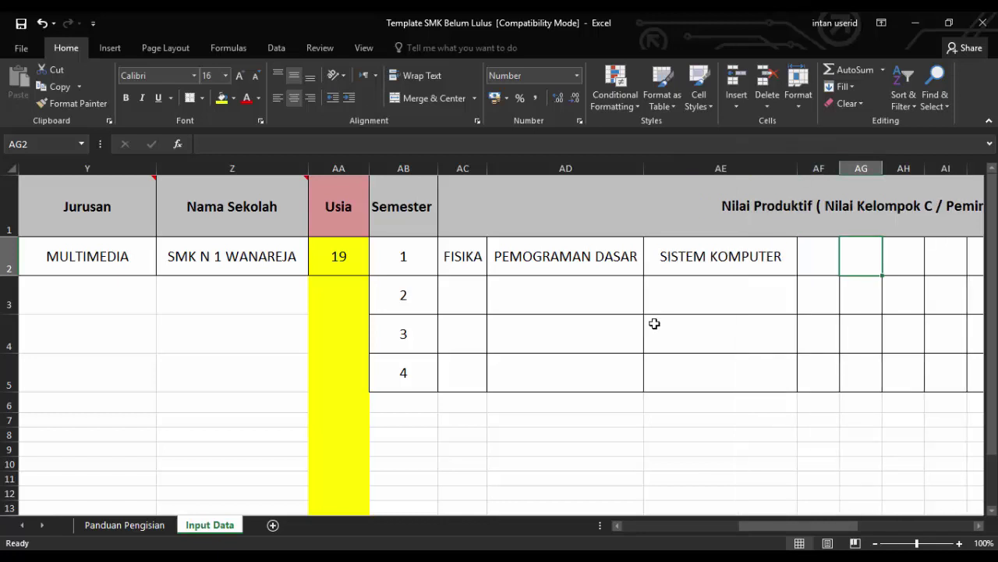
{"action": "left_click", "coordinate": [813, 254]}
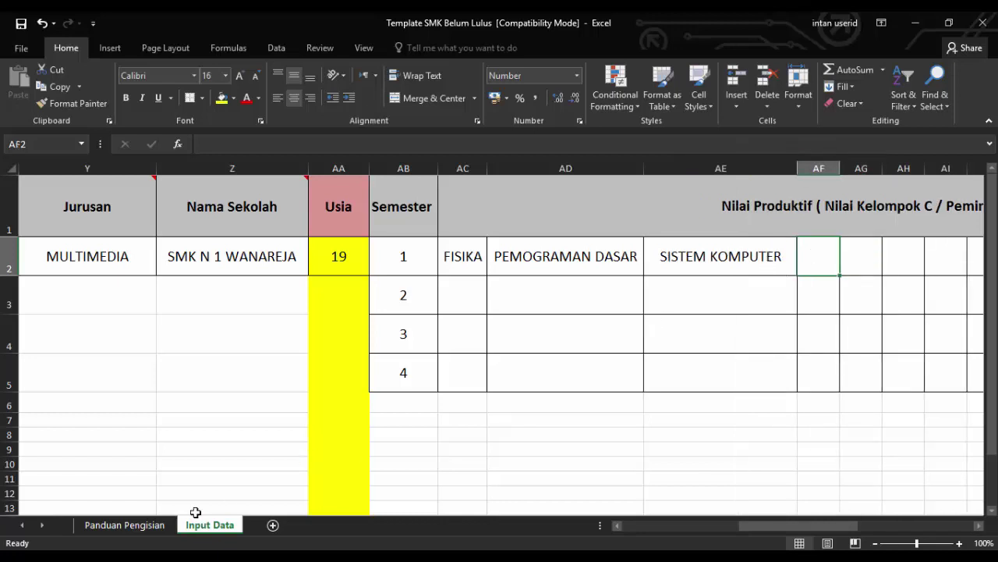
Enter PERAKITAN KOMPUTER in AF2 from the report card and widen column AF to fit
{"action": "key", "text": "alt+Tab"}
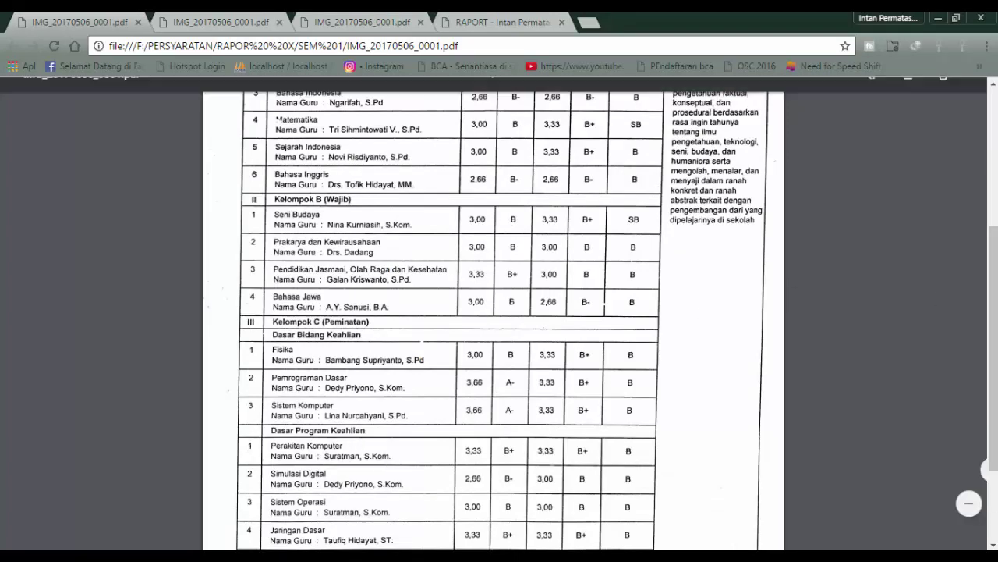
{"action": "left_click_drag", "start_coordinate": [997, 324], "coordinate": [997, 377]}
{"action": "key", "text": "alt+Tab"}
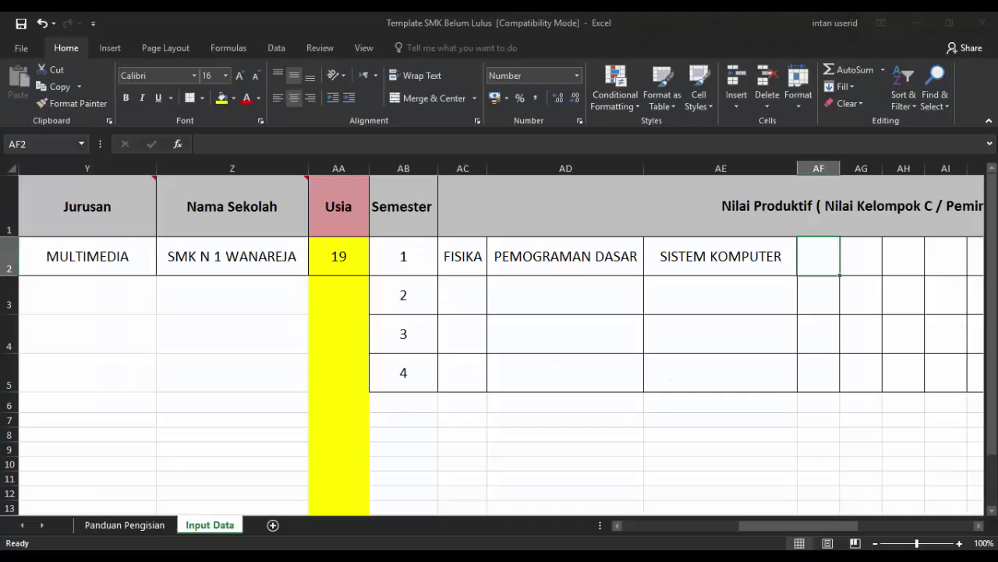
{"action": "type", "text": "P"}
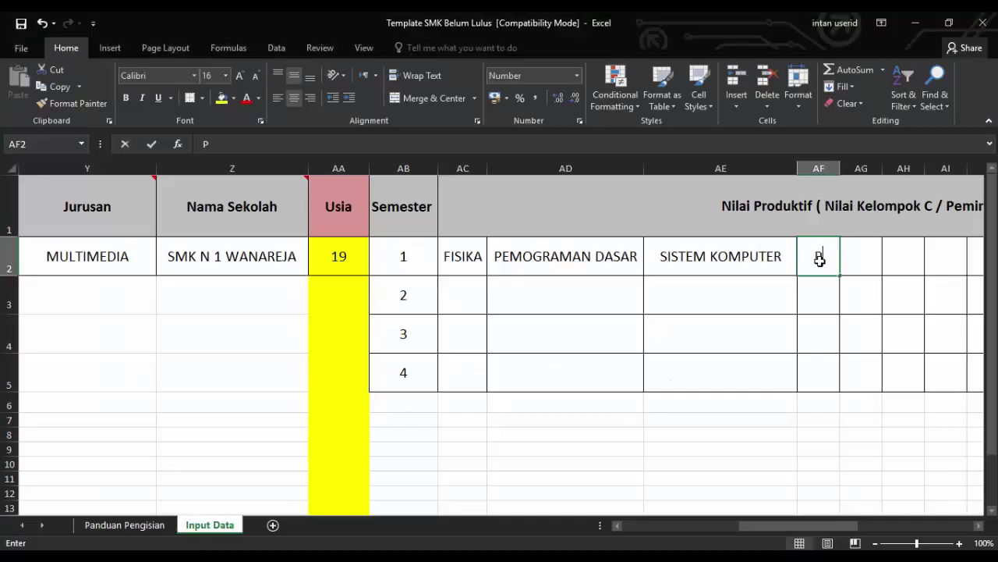
{"action": "type", "text": "ERAKIT"}
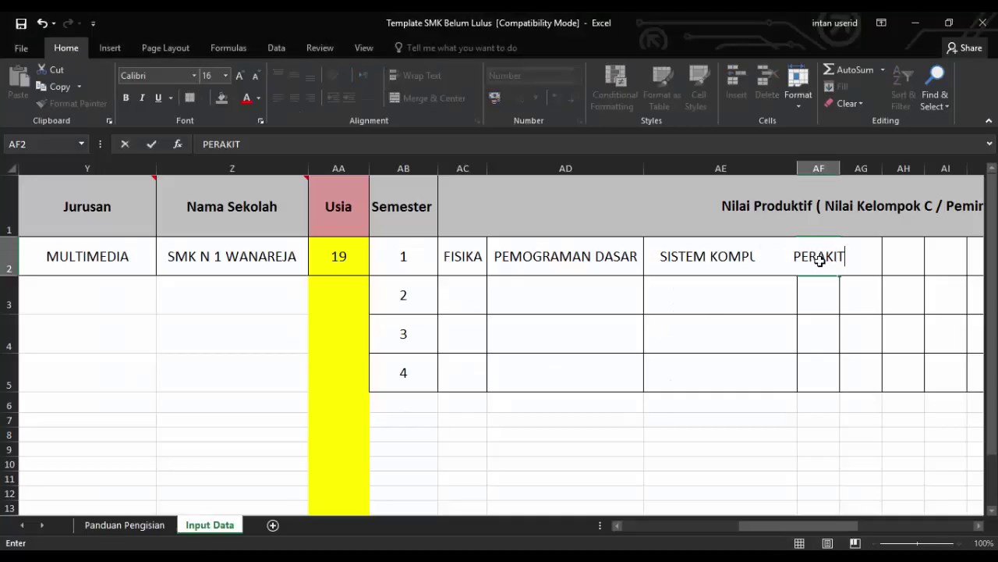
{"action": "type", "text": "AN KOMPUTER"}
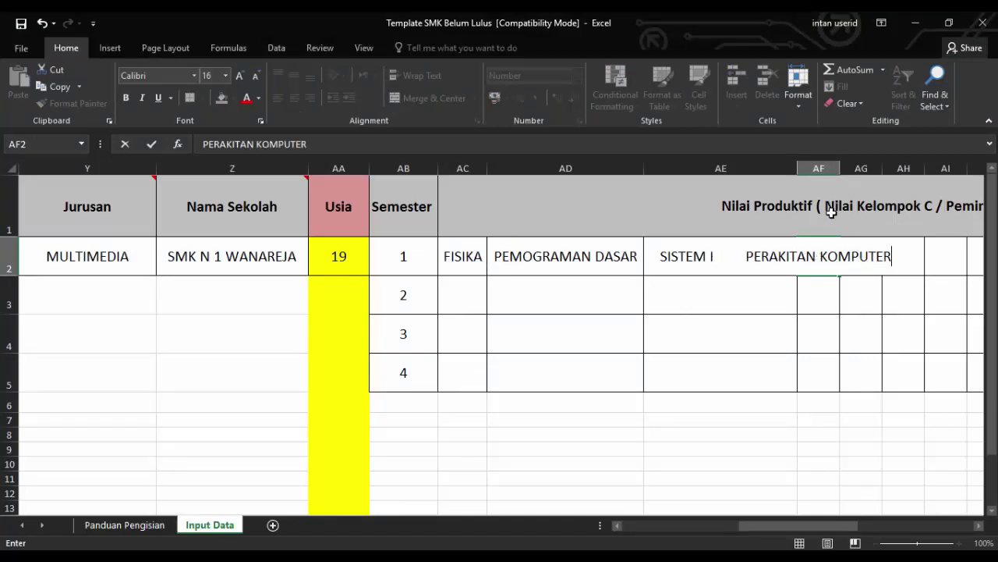
{"action": "left_click", "coordinate": [837, 162]}
{"action": "left_click_drag", "start_coordinate": [839, 166], "coordinate": [951, 170]}
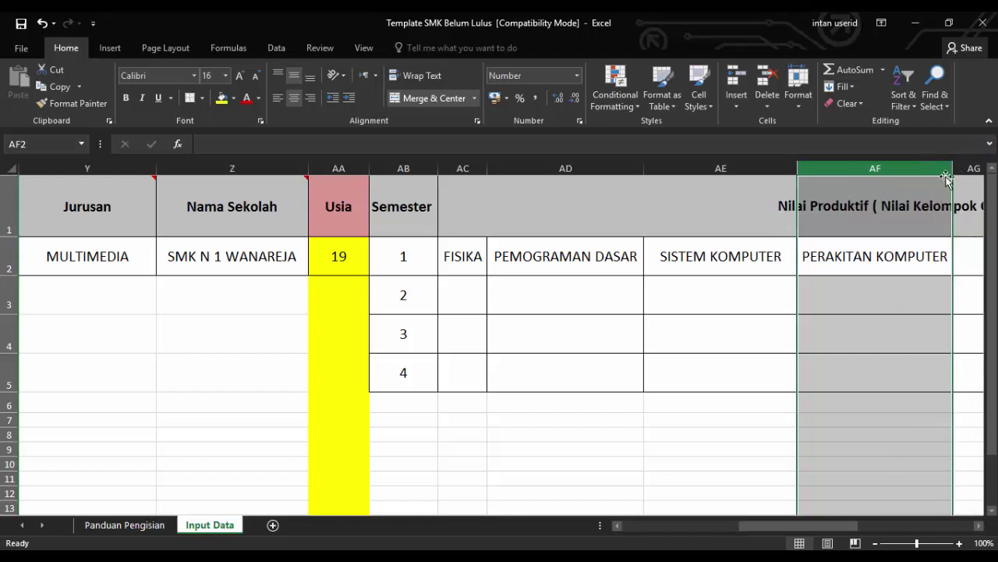
{"action": "left_click", "coordinate": [967, 255]}
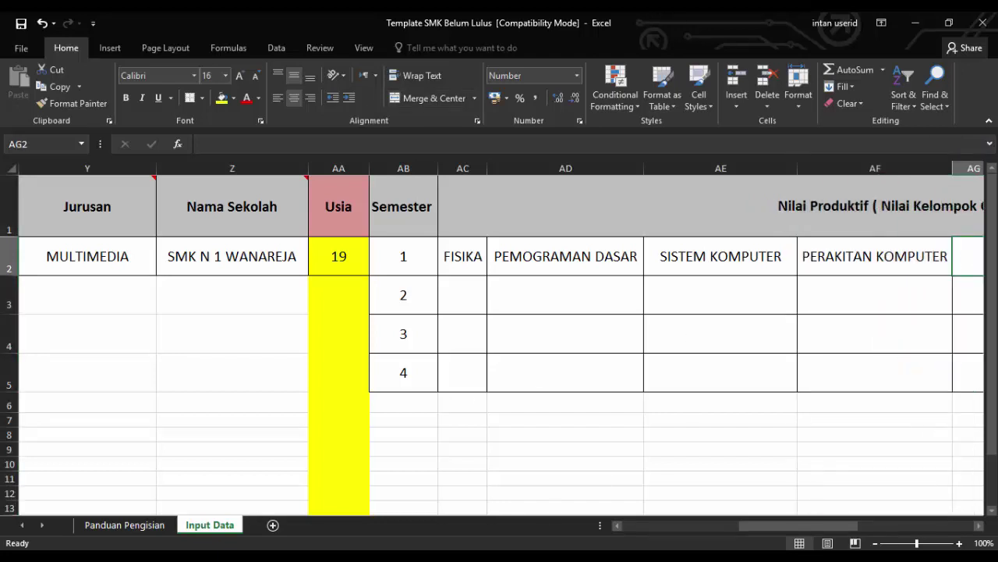
{"action": "key", "text": "alt+Tab"}
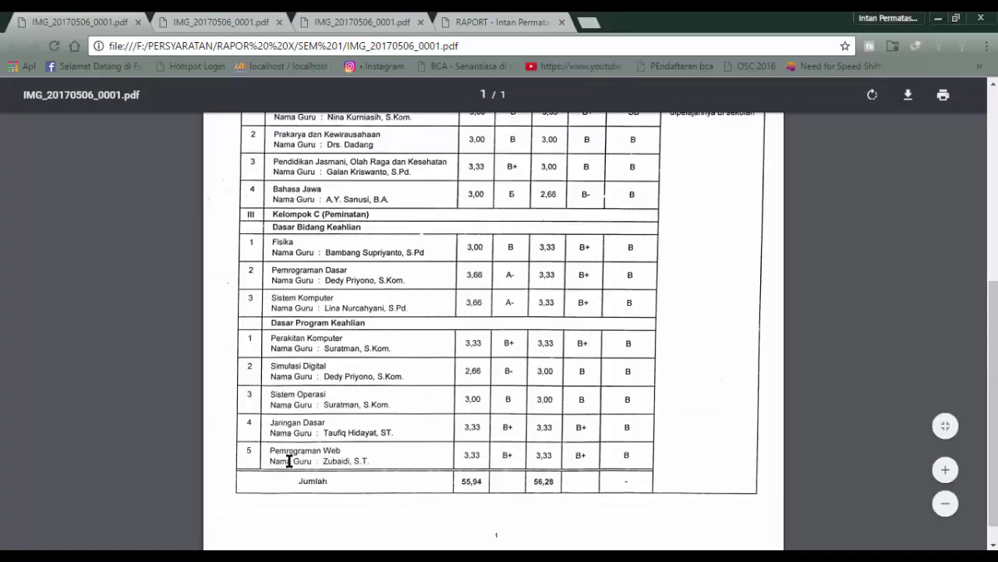
{"action": "key", "text": "alt+Tab"}
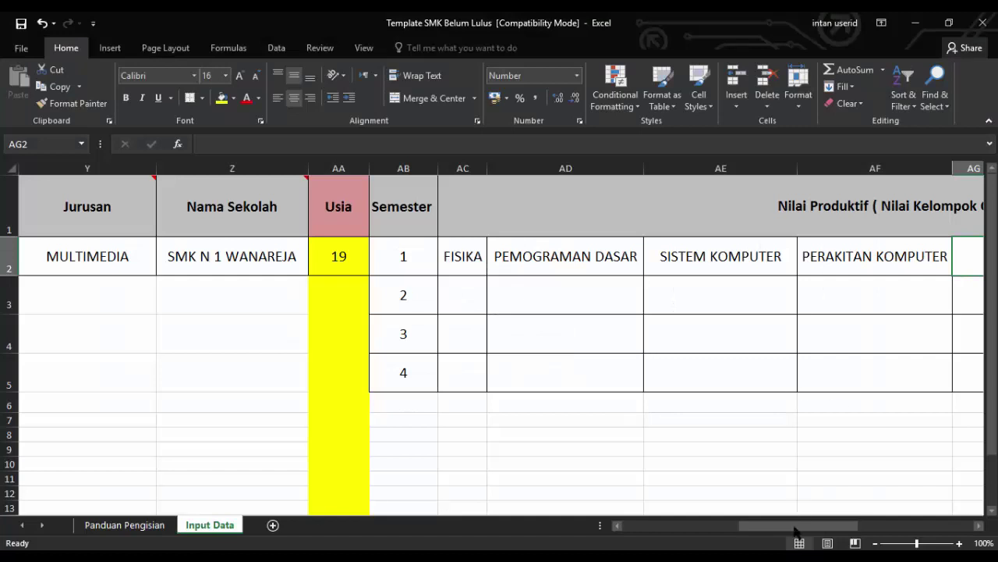
Enter SIMULASI DIGITAL in AG2 (widening AG) and SISTEM OPERASI in AH2
{"action": "mouse_move", "coordinate": [796, 527]}
{"action": "left_mouse_down"}
{"action": "mouse_move", "coordinate": [833, 527]}
{"action": "mouse_move", "coordinate": [780, 525]}
{"action": "left_mouse_up"}
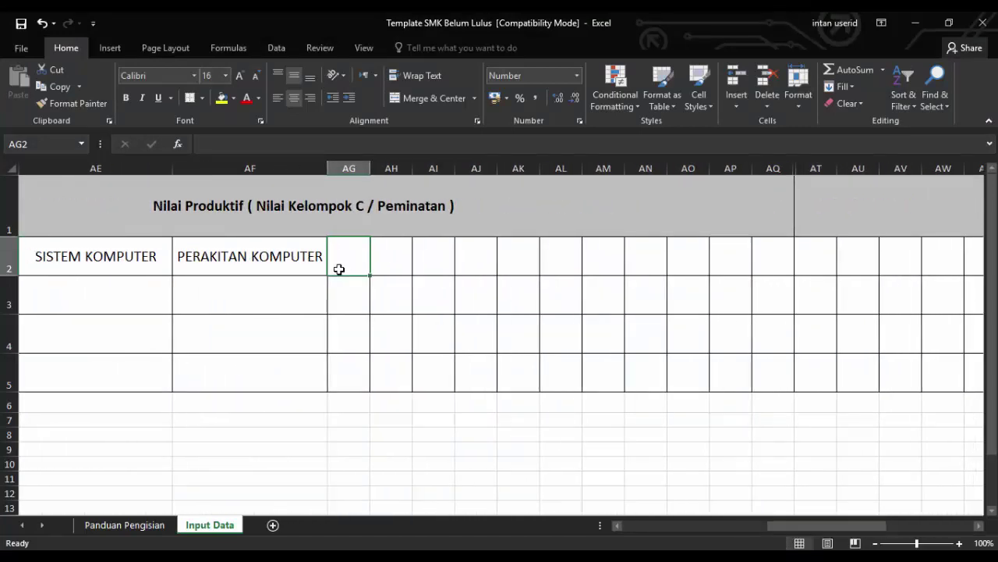
{"action": "type", "text": "SIMULA"}
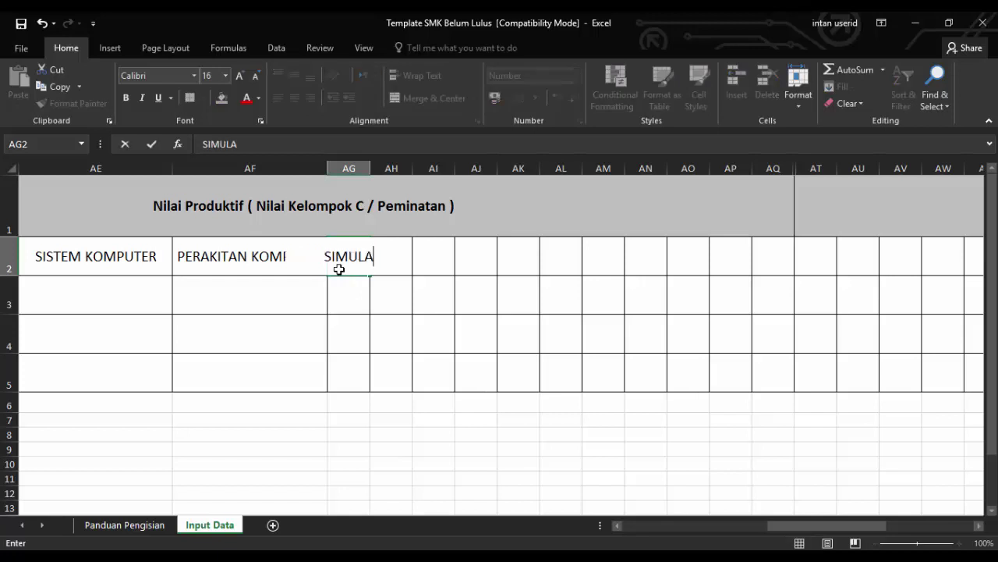
{"action": "type", "text": "SI DIGITAL"}
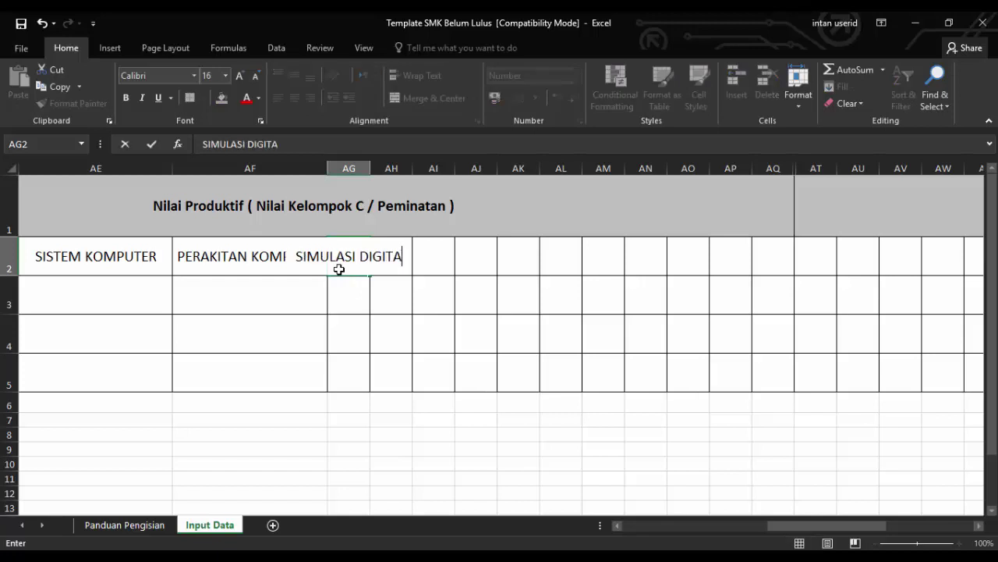
{"action": "left_click", "coordinate": [367, 168]}
{"action": "left_click_drag", "start_coordinate": [370, 167], "coordinate": [447, 161]}
{"action": "left_click", "coordinate": [468, 255]}
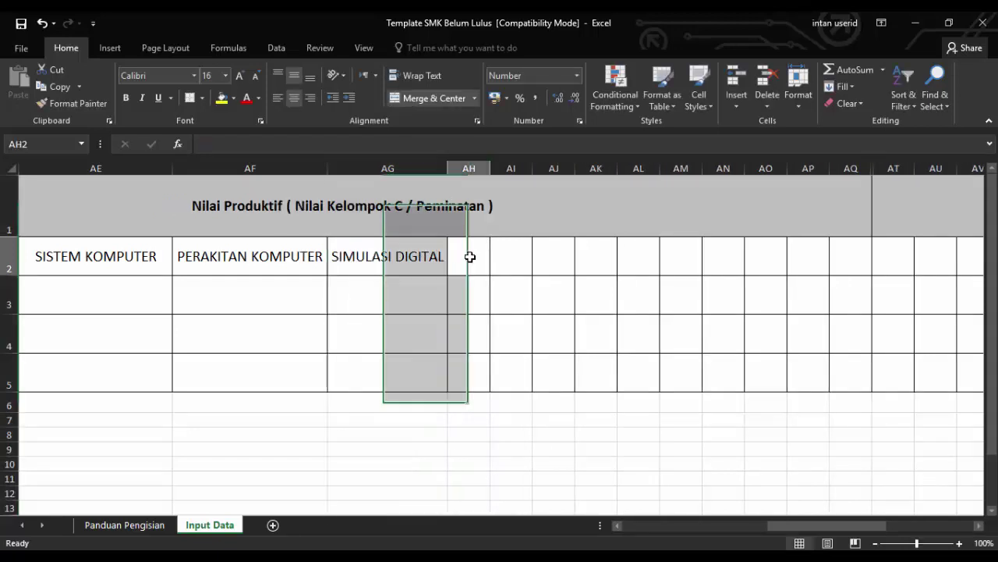
{"action": "type", "text": "SISTEM "}
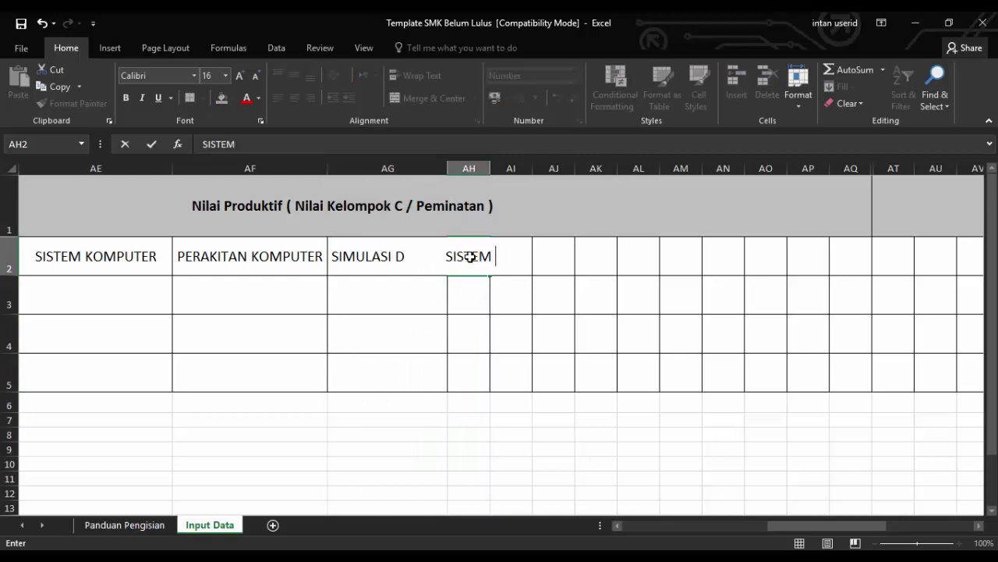
{"action": "type", "text": "OPERASI"}
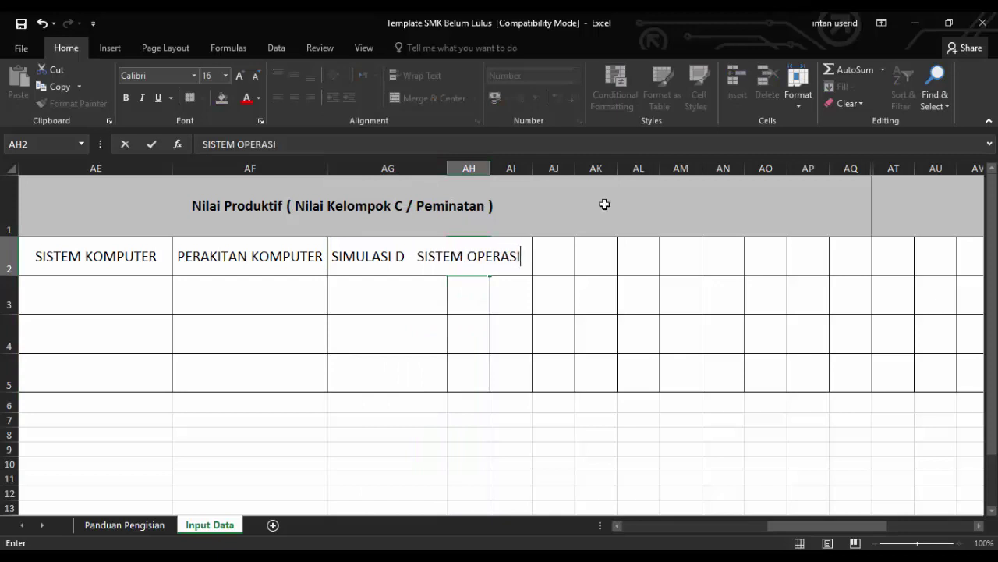
{"action": "left_click_drag", "start_coordinate": [479, 168], "coordinate": [557, 169]}
{"action": "left_click", "coordinate": [575, 273]}
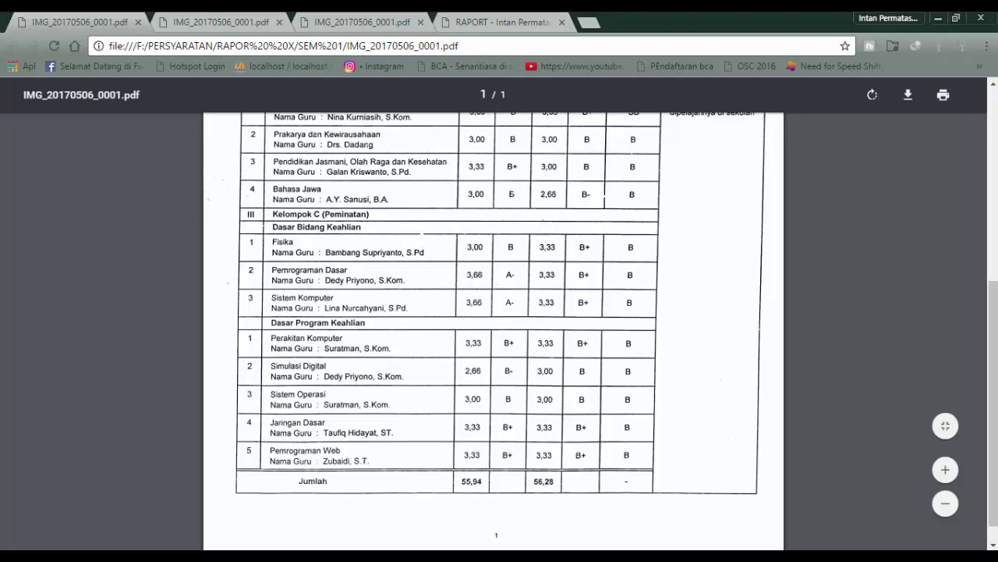
Enter JARINGAN DASAR in AI2 and PEMROGRAMAN WEB in AJ2, widening columns AI and AJ
{"action": "left_click", "coordinate": [205, 499]}
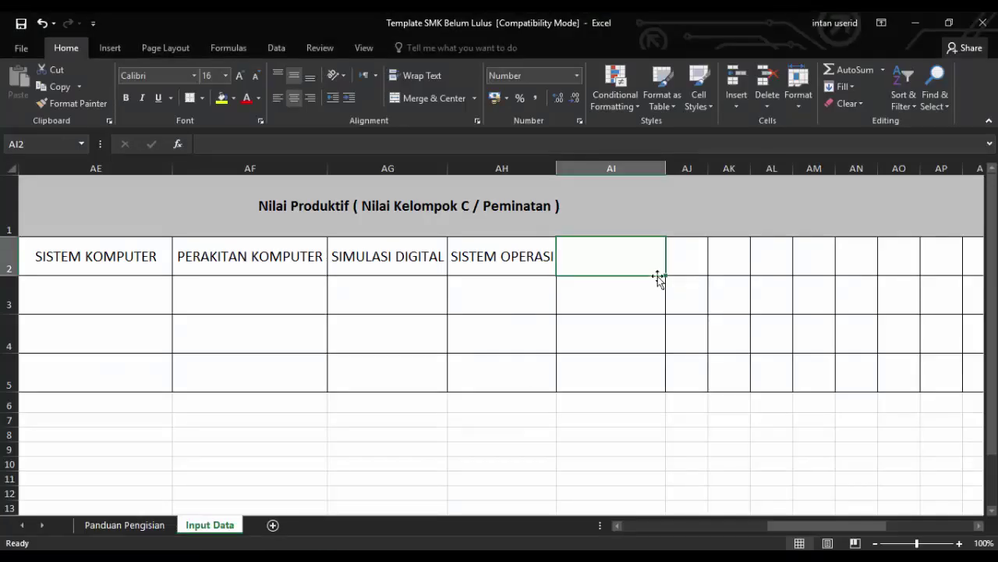
{"action": "type", "text": "JARINGAN"}
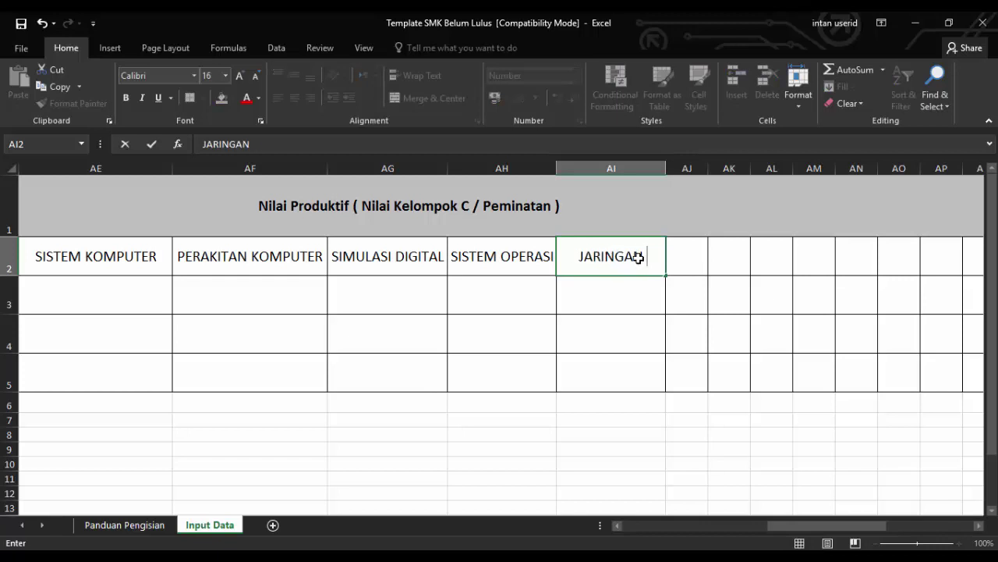
{"action": "type", "text": " DASAR"}
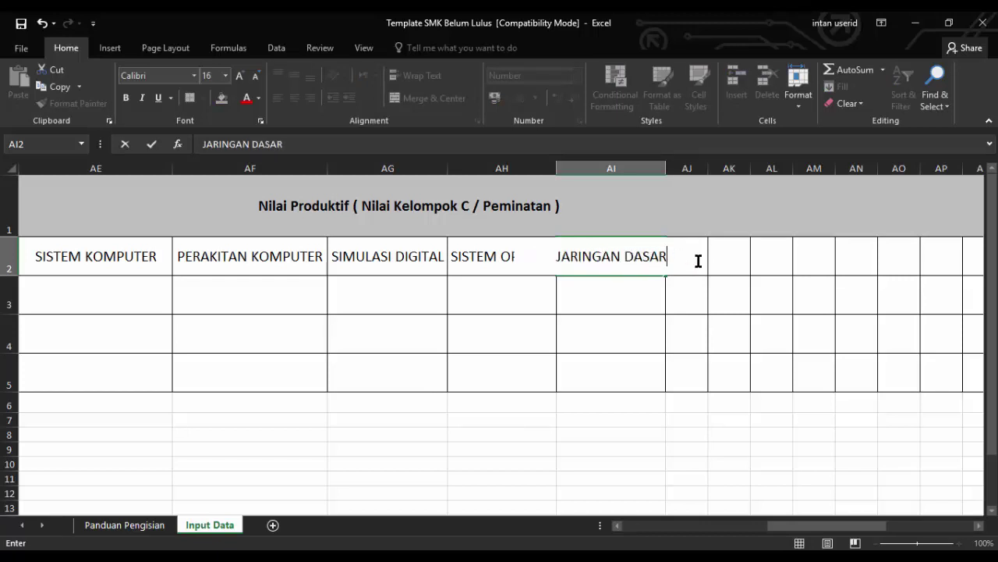
{"action": "key", "text": "F2"}
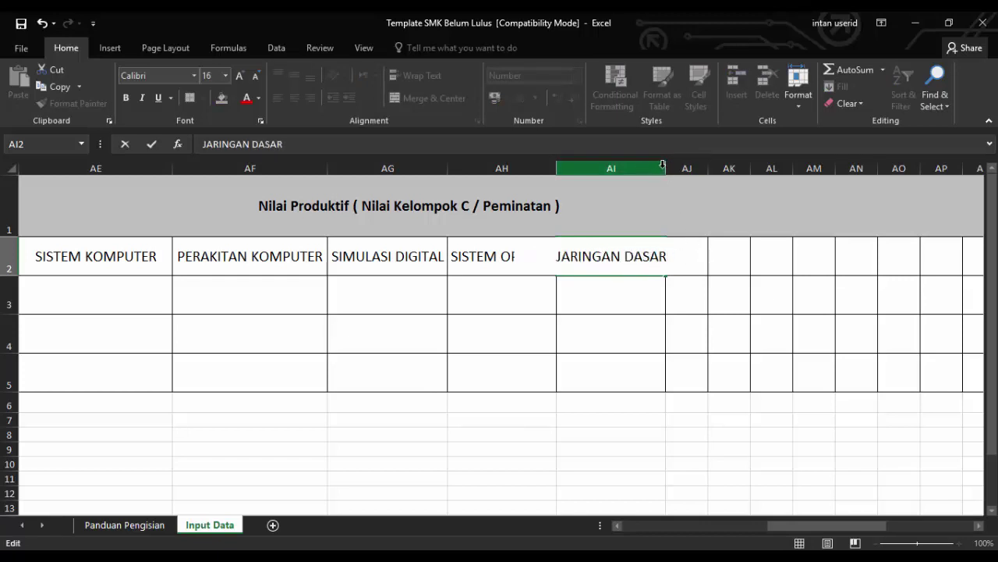
{"action": "left_click", "coordinate": [663, 164]}
{"action": "left_click_drag", "start_coordinate": [666, 167], "coordinate": [683, 172]}
{"action": "left_click", "coordinate": [700, 249]}
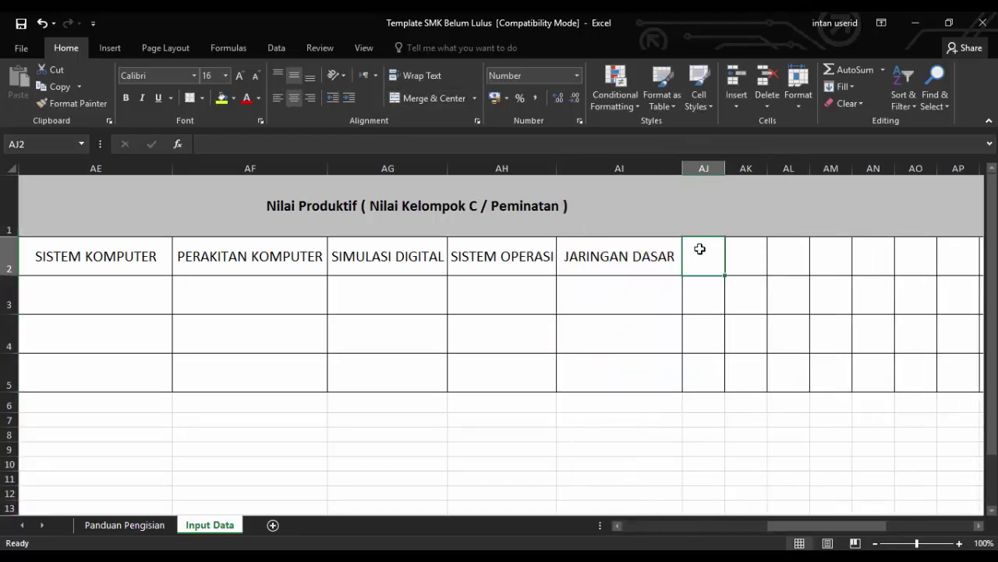
{"action": "type", "text": "PEMR"}
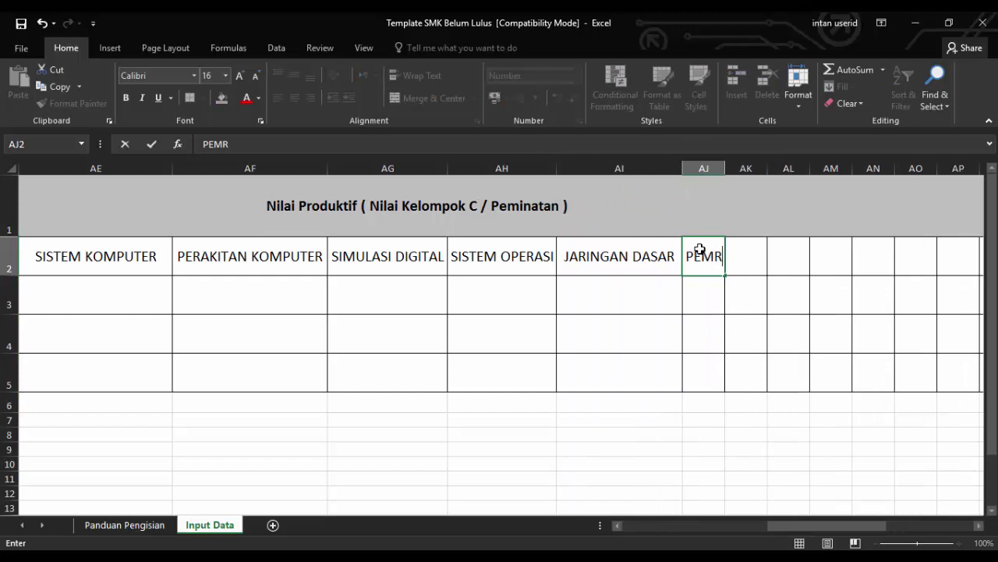
{"action": "type", "text": "OGRAMAN WEB"}
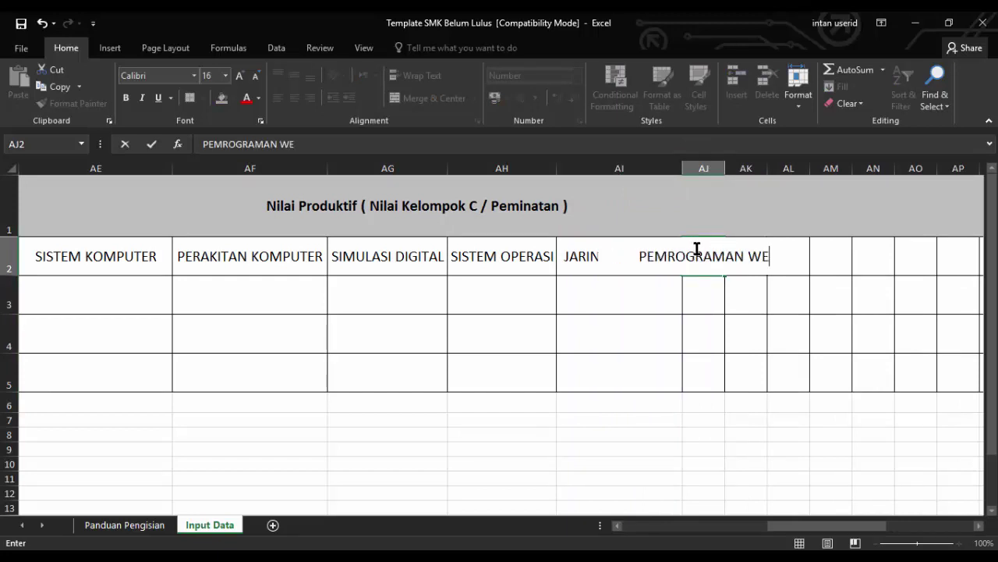
{"action": "left_click", "coordinate": [723, 169]}
{"action": "left_click_drag", "start_coordinate": [722, 169], "coordinate": [832, 173]}
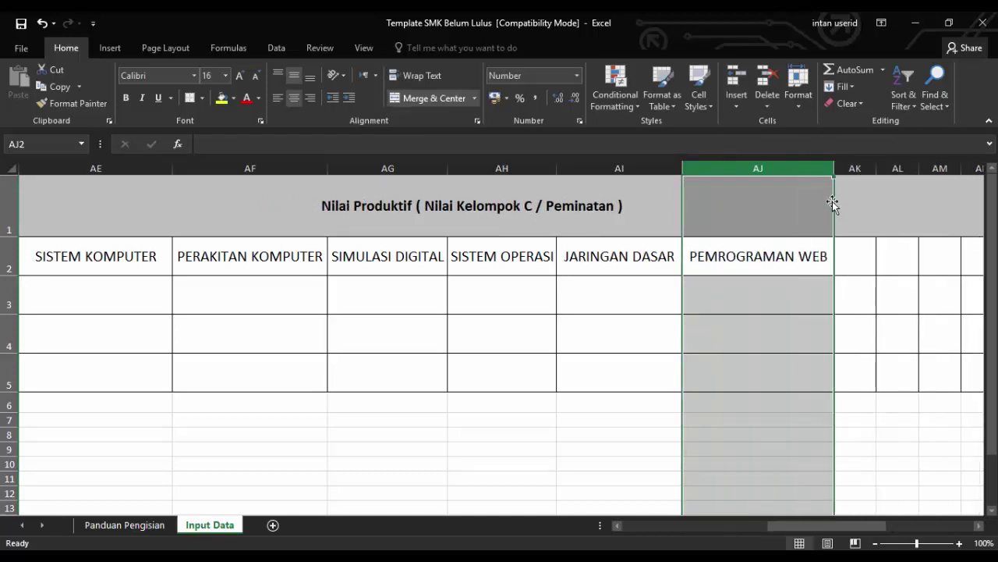
{"action": "left_click", "coordinate": [840, 243]}
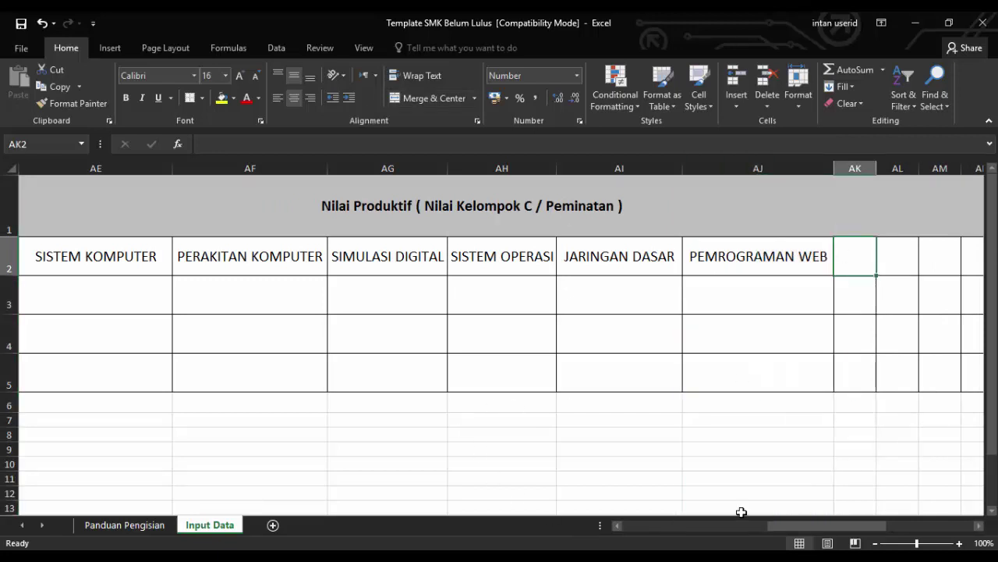
{"action": "left_click_drag", "start_coordinate": [798, 529], "coordinate": [769, 530]}
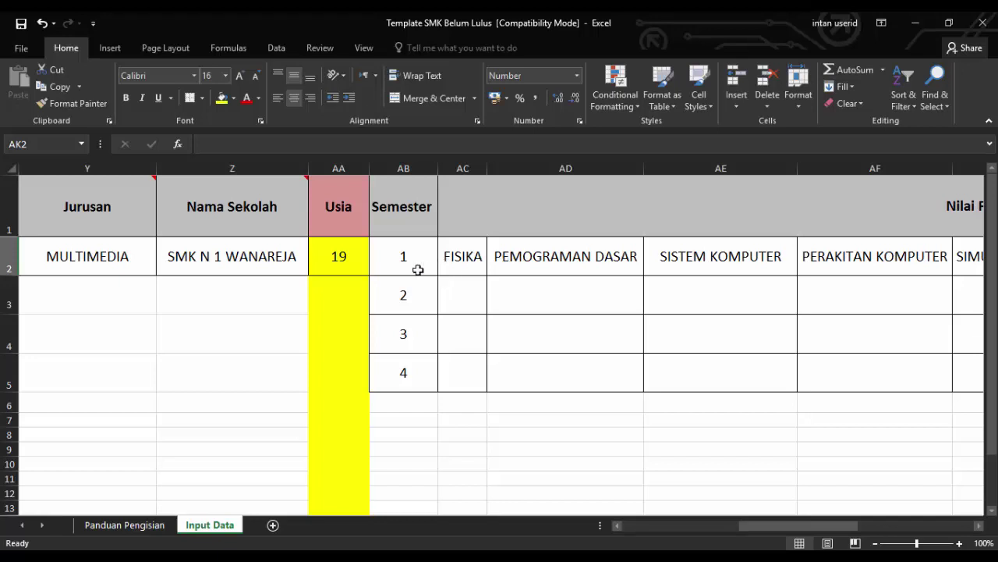
{"action": "scroll", "coordinate": [407, 280], "scroll_direction": "down", "scroll_amount": 1}
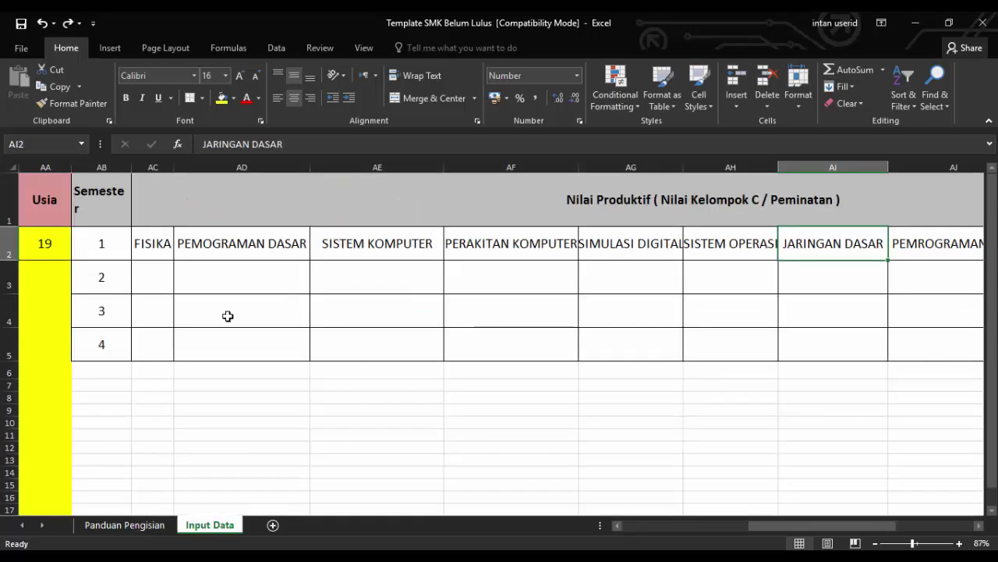
Insert cells over the selected row-3 range with Shift cells down, leaving row 3 blank
{"action": "left_click_drag", "start_coordinate": [107, 274], "coordinate": [599, 276]}
{"action": "right_click", "coordinate": [599, 275]}
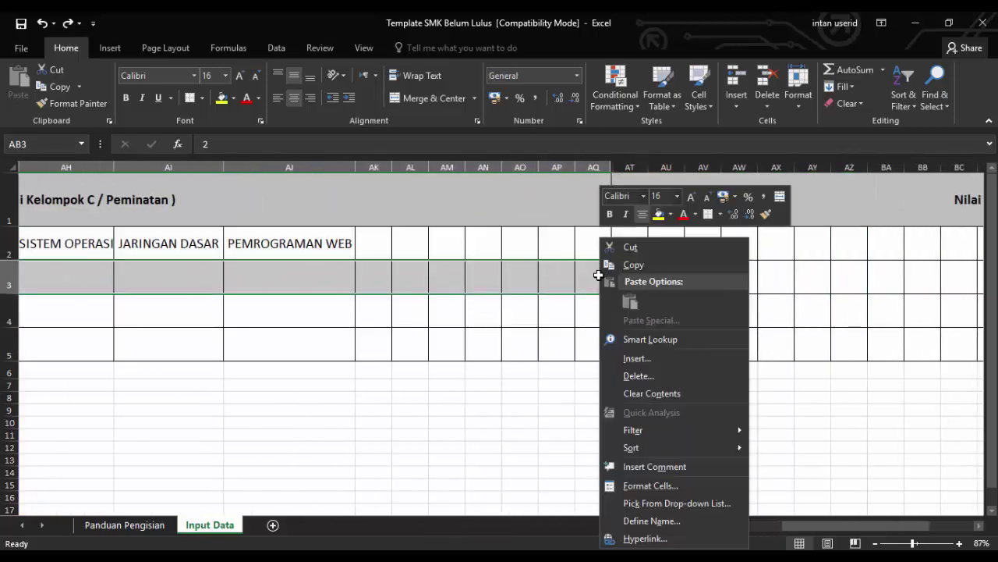
{"action": "left_click", "coordinate": [658, 359]}
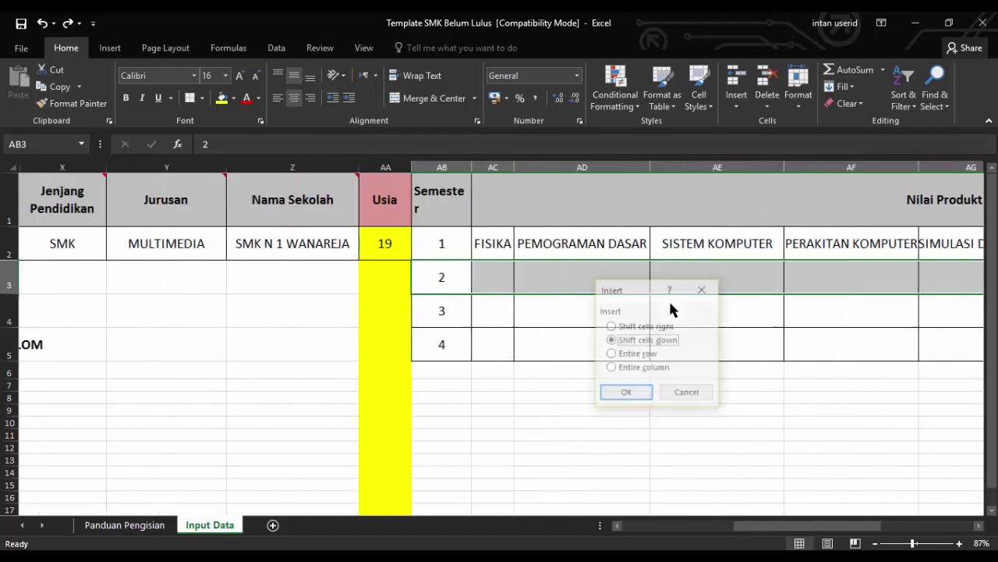
{"action": "left_click", "coordinate": [632, 392]}
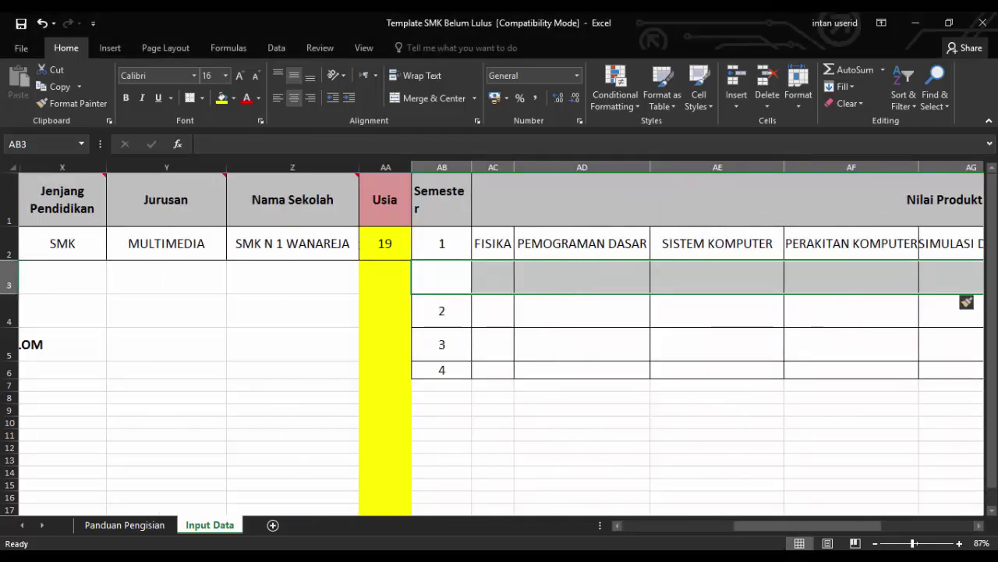
{"action": "mouse_move", "coordinate": [773, 527]}
{"action": "left_mouse_down"}
{"action": "mouse_move", "coordinate": [827, 530]}
{"action": "mouse_move", "coordinate": [763, 531]}
{"action": "left_mouse_up"}
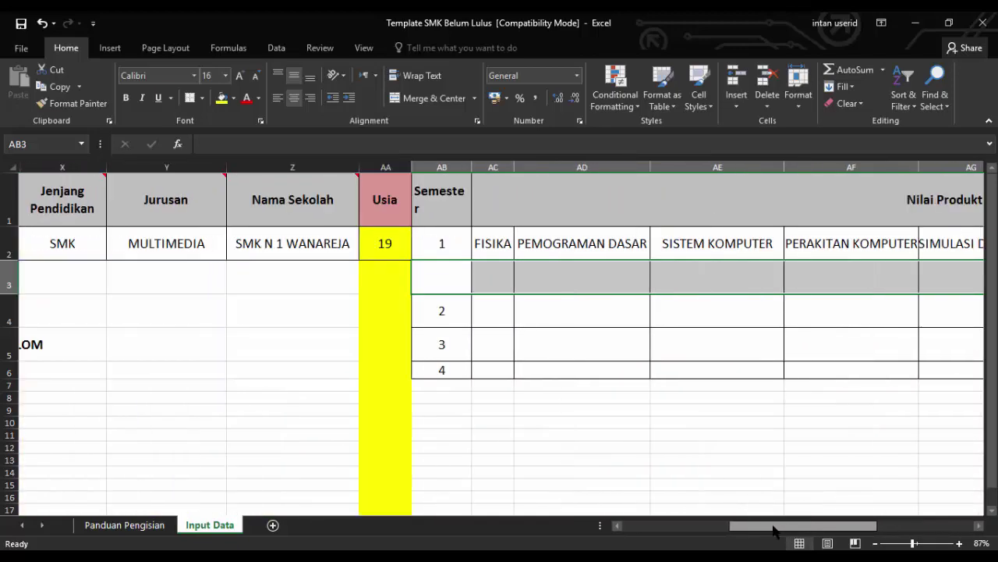
Check the report card PDF and enter the FISIKA grade 3.00 in AC3
{"action": "left_click", "coordinate": [455, 283]}
{"action": "left_click", "coordinate": [488, 283]}
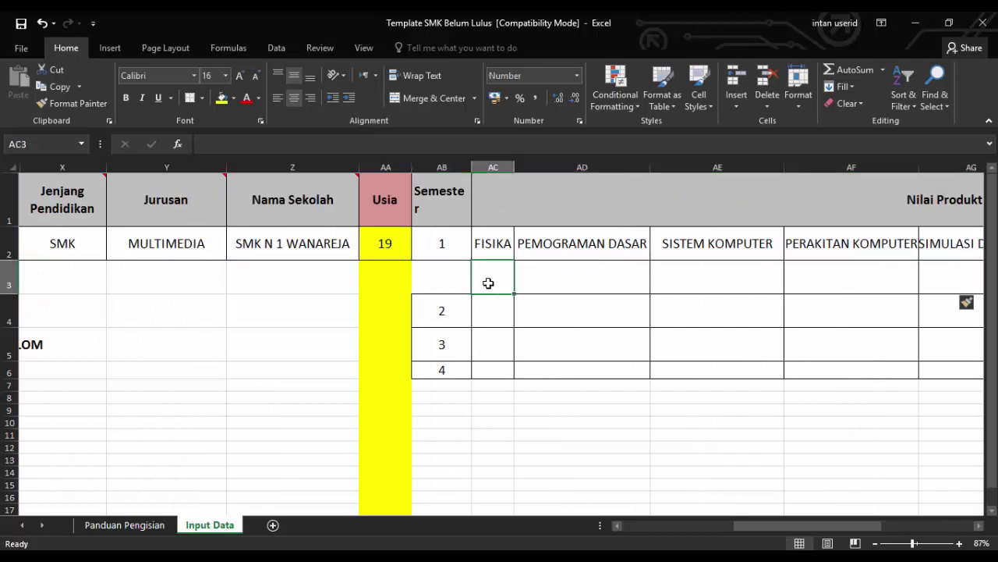
{"action": "left_click", "coordinate": [457, 279]}
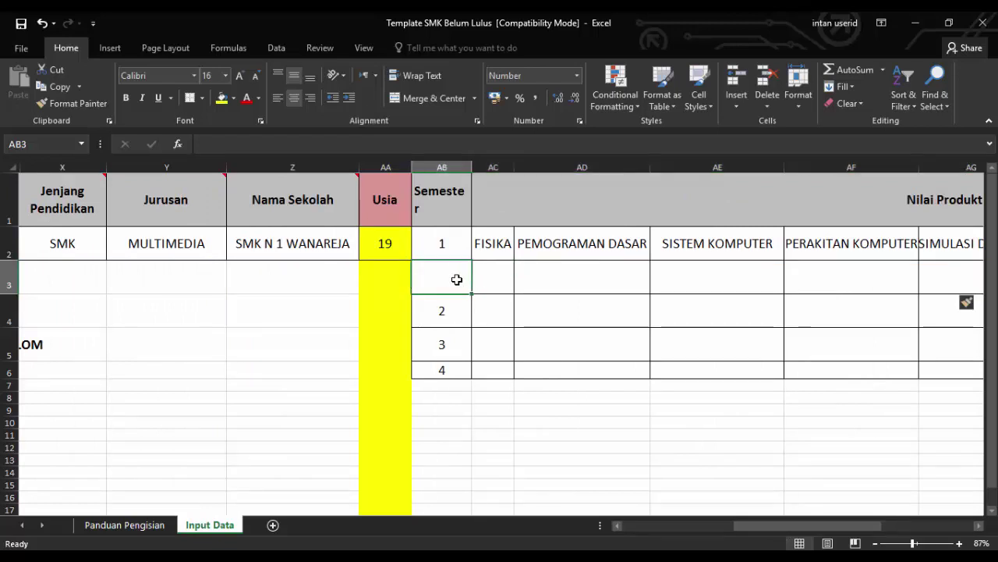
{"action": "left_click", "coordinate": [499, 273]}
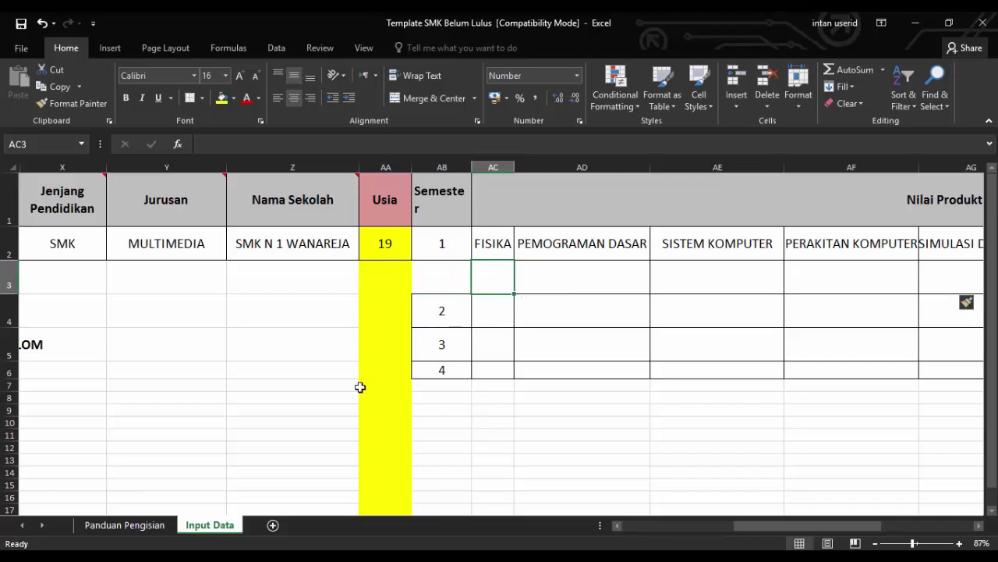
{"action": "key", "text": "alt+Tab"}
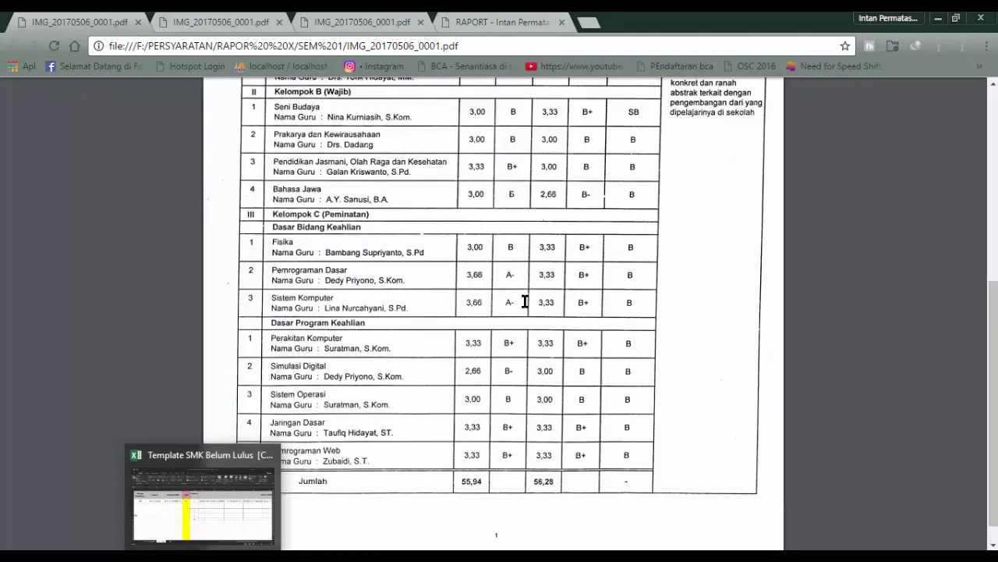
{"action": "key", "text": "alt+Tab"}
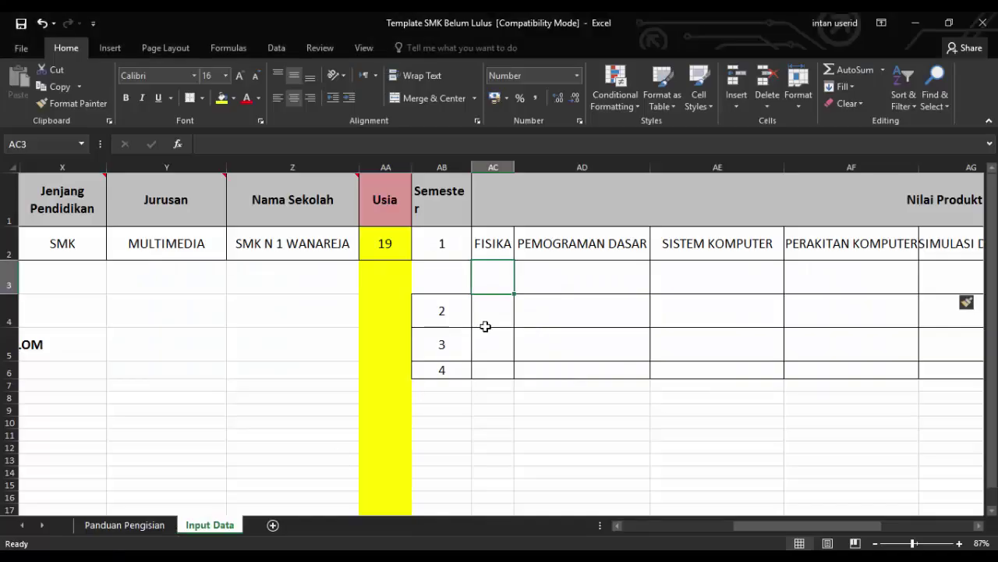
{"action": "type", "text": "3"}
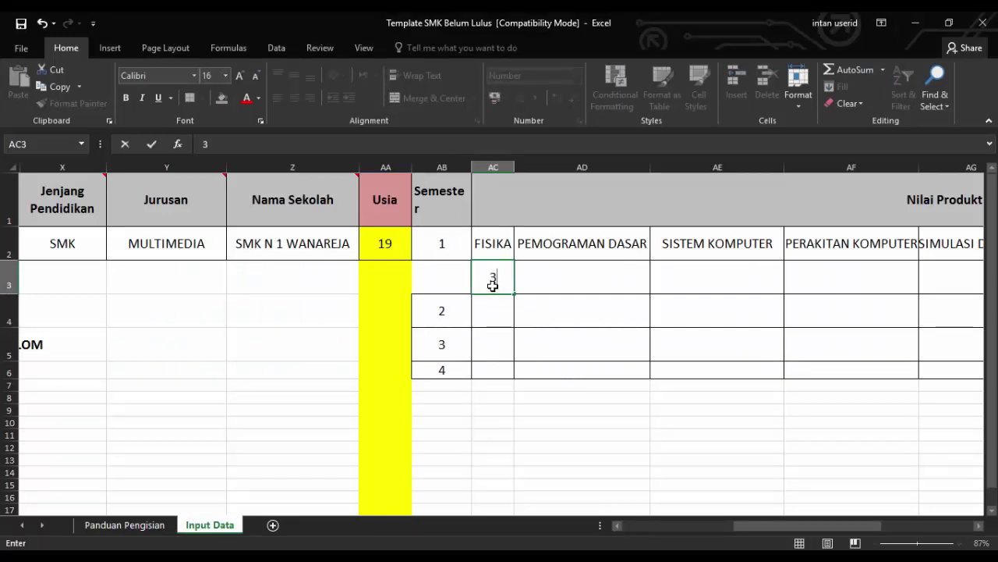
{"action": "type", "text": ".00"}
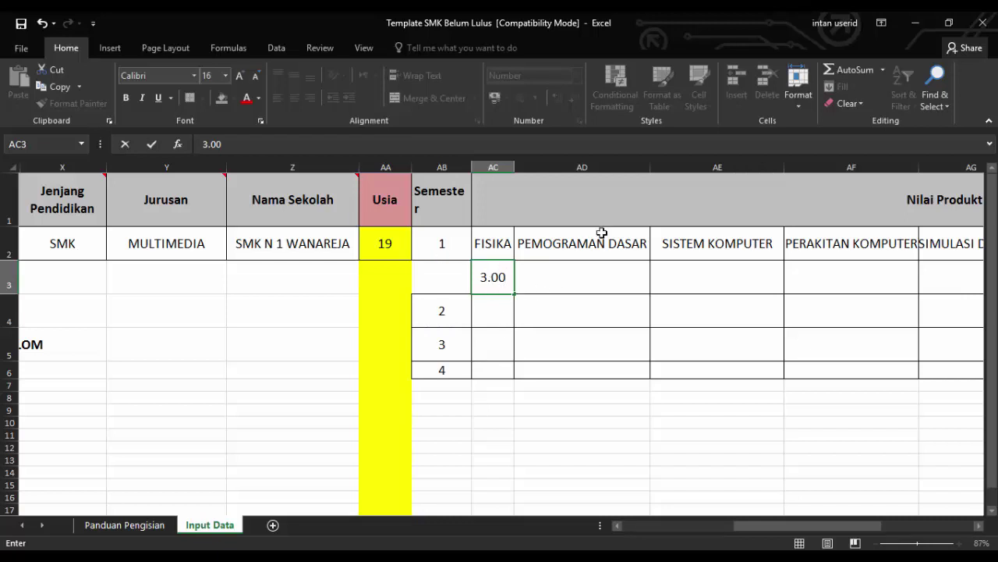
{"action": "left_click", "coordinate": [586, 270]}
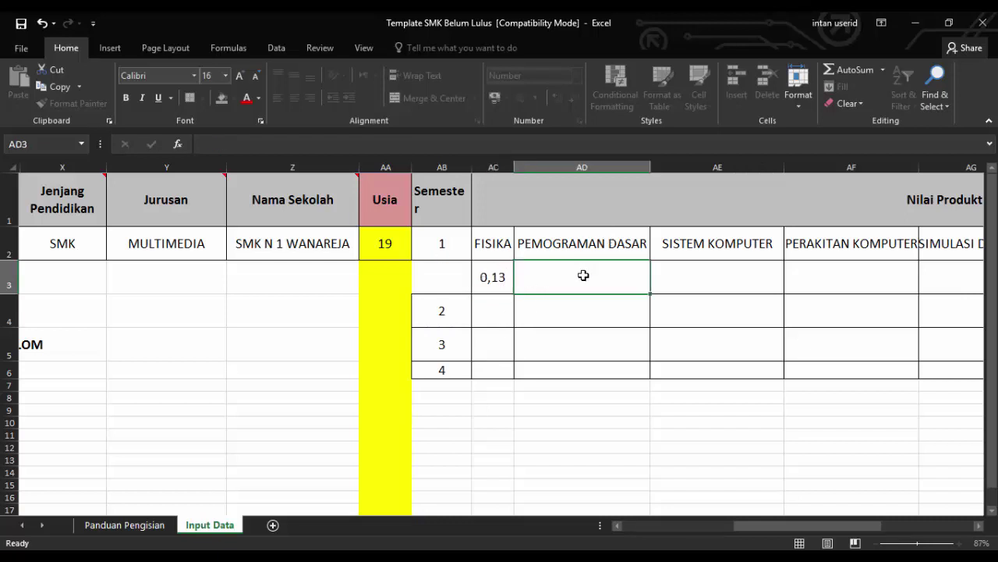
Replace AC3's wrong value 0,125 with the text entry '3.00
{"action": "left_click", "coordinate": [499, 279]}
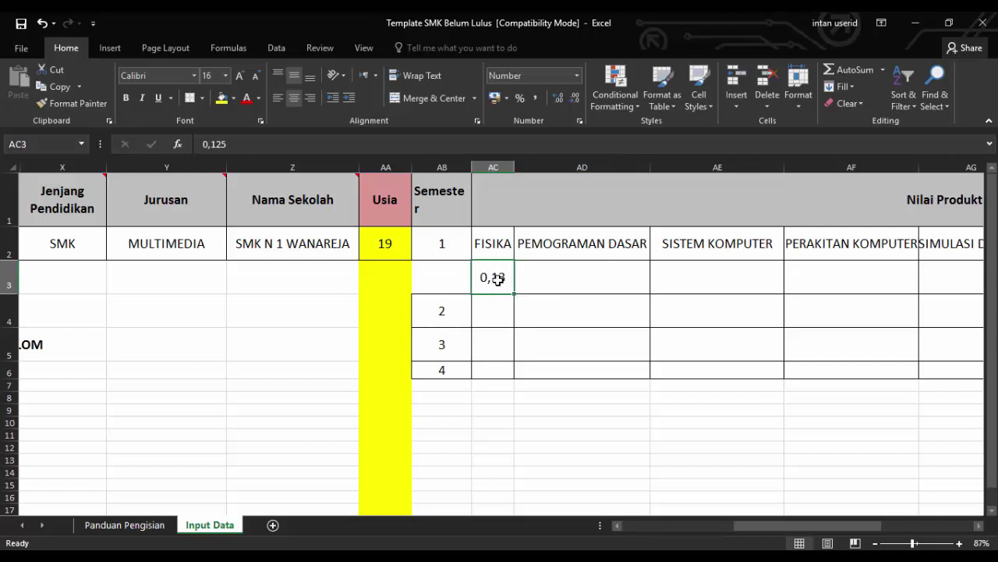
{"action": "double_click", "coordinate": [494, 279]}
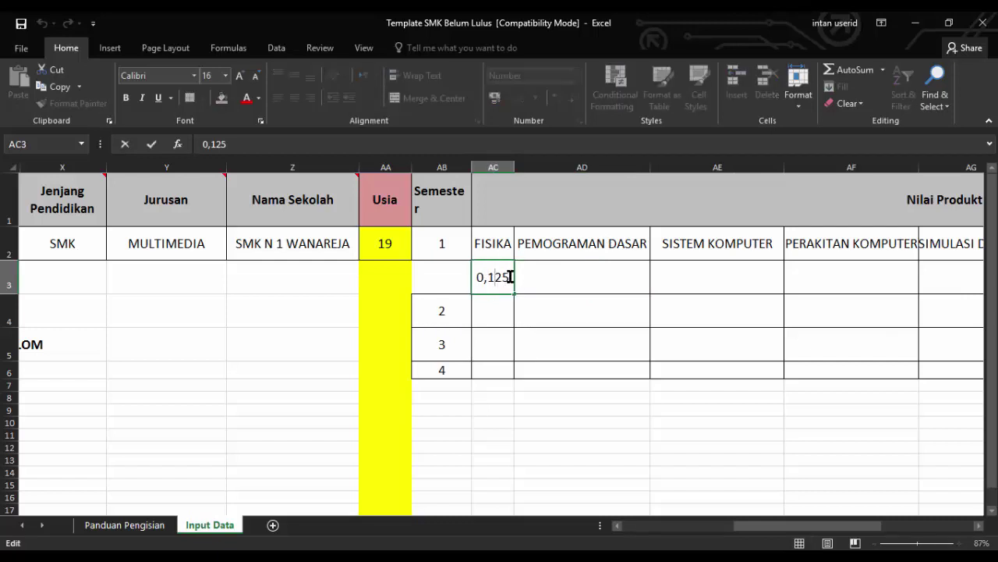
{"action": "left_click_drag", "start_coordinate": [509, 276], "coordinate": [468, 276]}
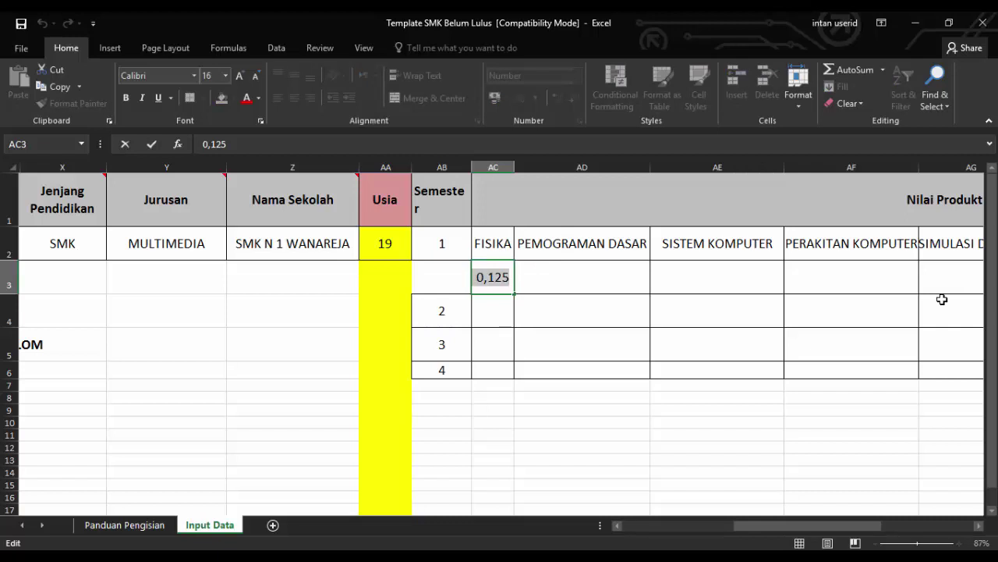
{"action": "type", "text": "'"}
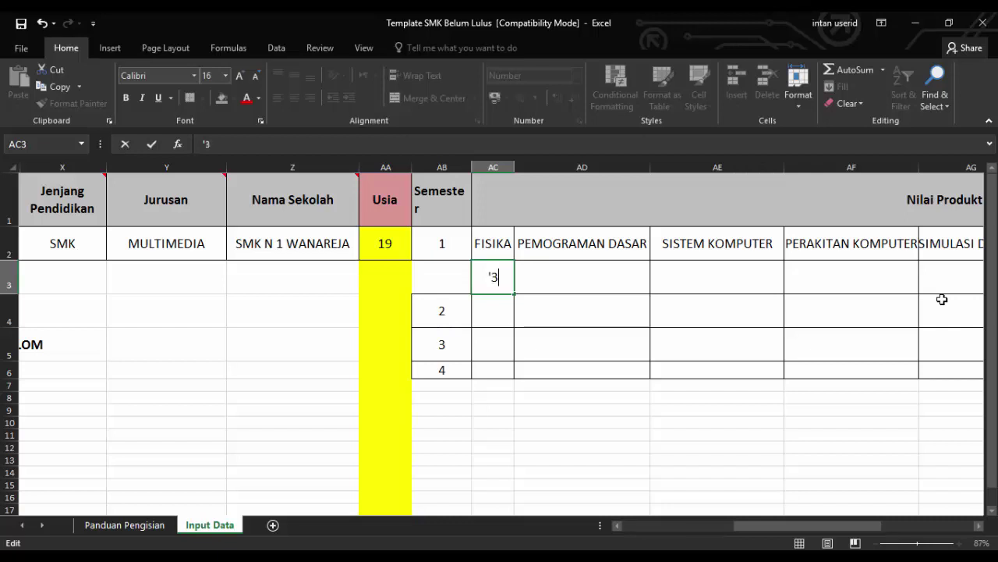
{"action": "type", "text": "3.00"}
{"action": "key", "text": "Return"}
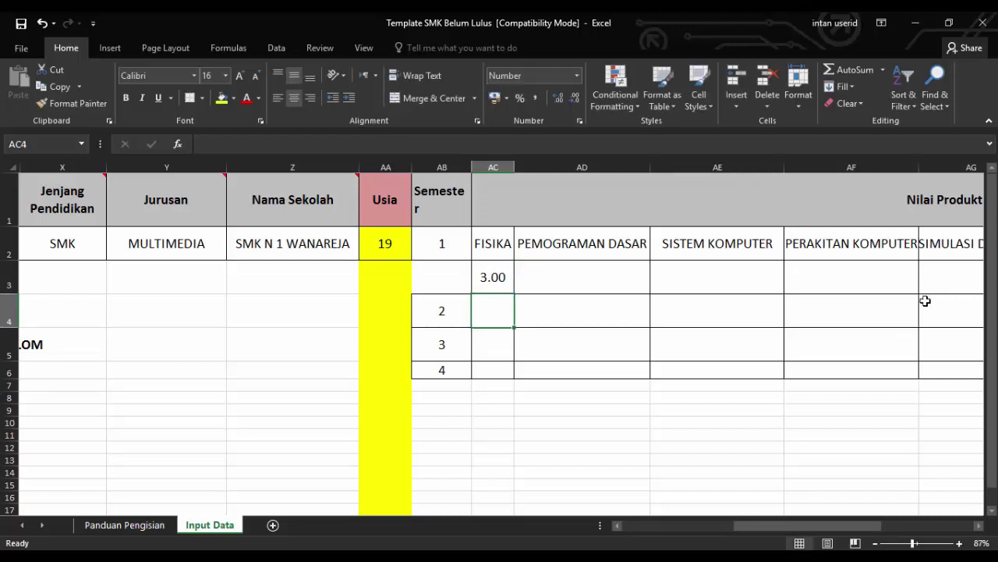
Enter the PEMOGRAMAN DASAR grade 3.66 in AD3
{"action": "left_click", "coordinate": [553, 276]}
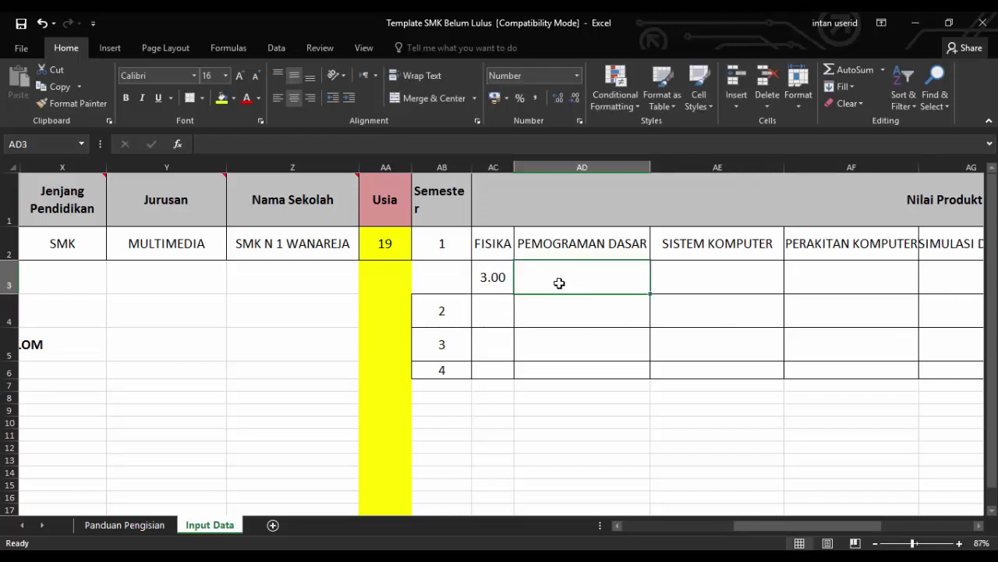
{"action": "type", "text": "3."}
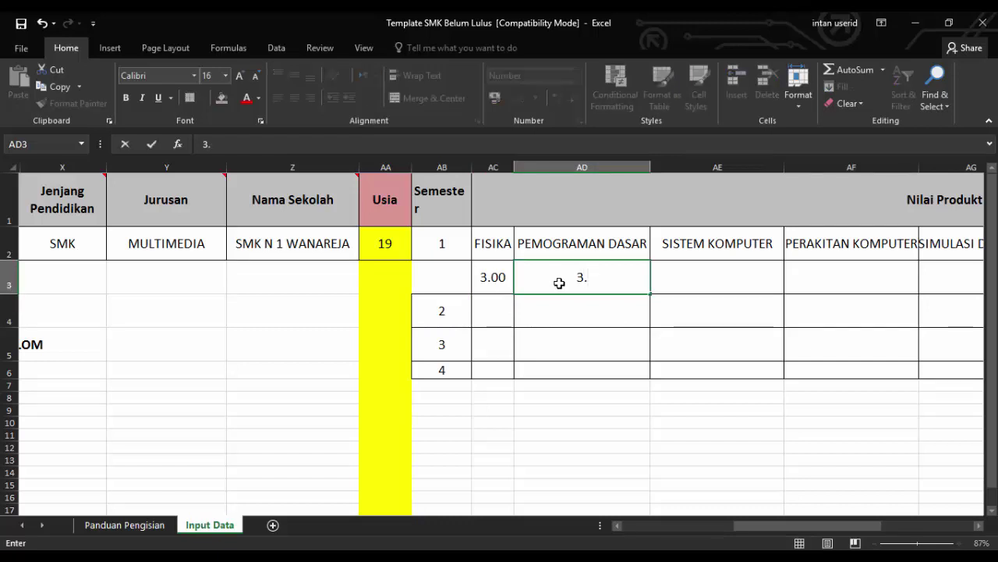
{"action": "type", "text": "3.66"}
{"action": "left_click", "coordinate": [749, 286]}
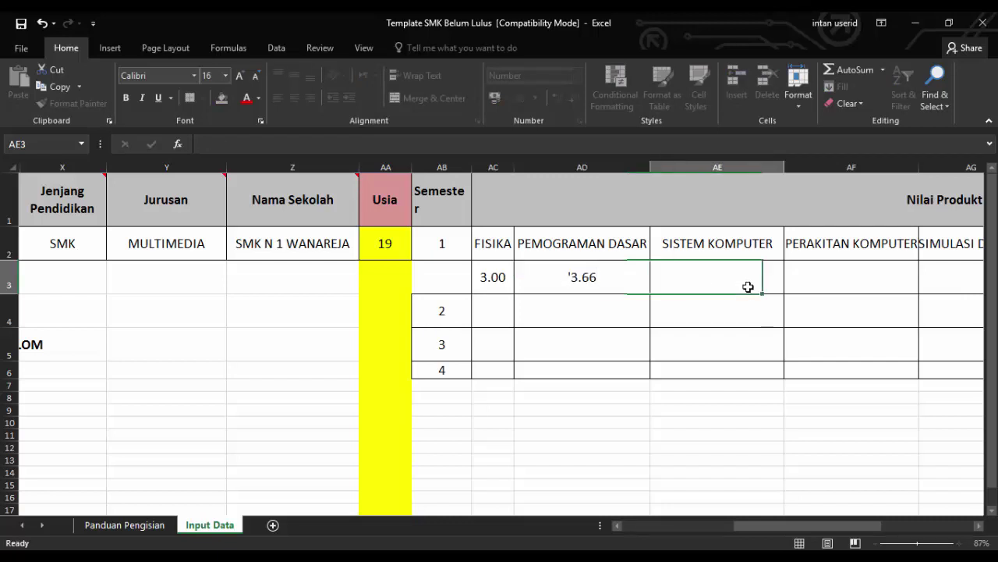
{"action": "left_click", "coordinate": [503, 312]}
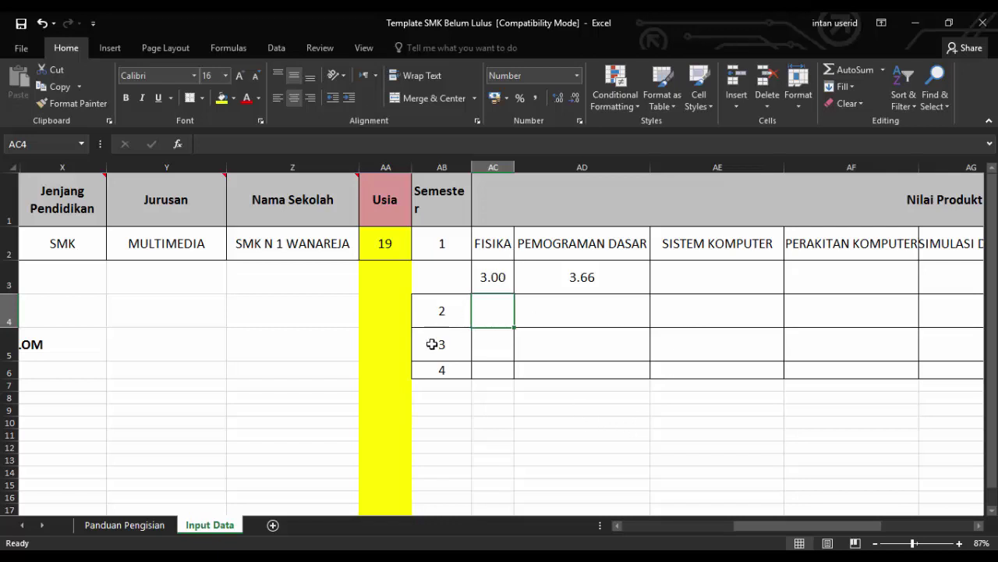
{"action": "mouse_move", "coordinate": [780, 528]}
{"action": "left_mouse_down"}
{"action": "mouse_move", "coordinate": [819, 531]}
{"action": "mouse_move", "coordinate": [608, 303]}
{"action": "mouse_move", "coordinate": [824, 530]}
{"action": "mouse_move", "coordinate": [772, 530]}
{"action": "left_mouse_up"}
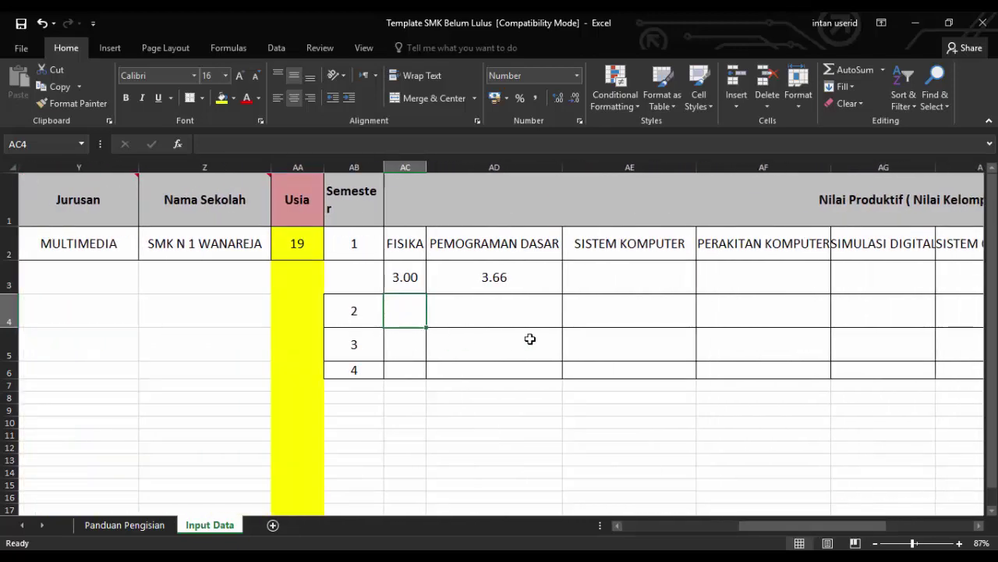
Narrow the empty columns from AK onward to slivers, then scroll to review the layout
{"action": "left_click_drag", "start_coordinate": [811, 529], "coordinate": [842, 529]}
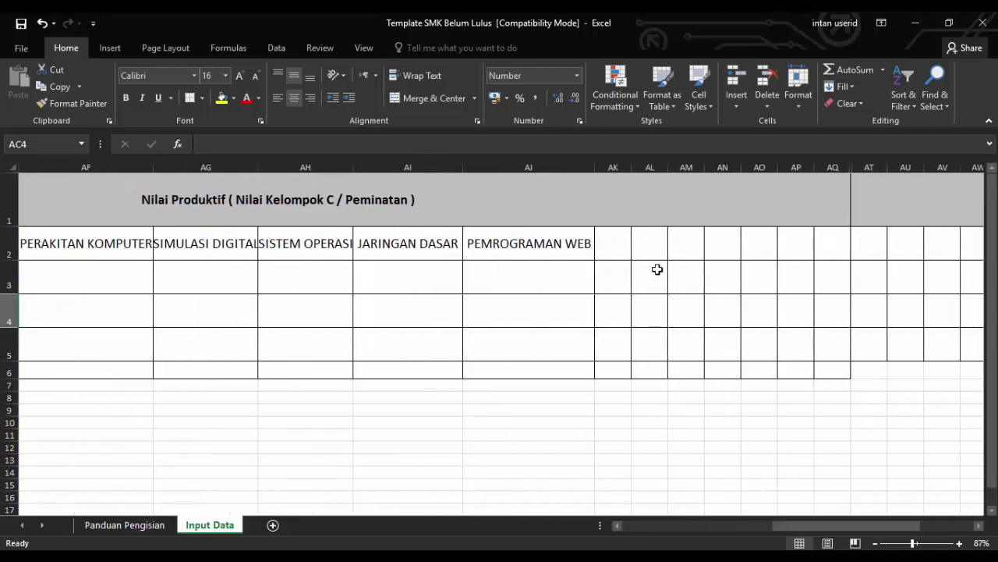
{"action": "left_click", "coordinate": [636, 248]}
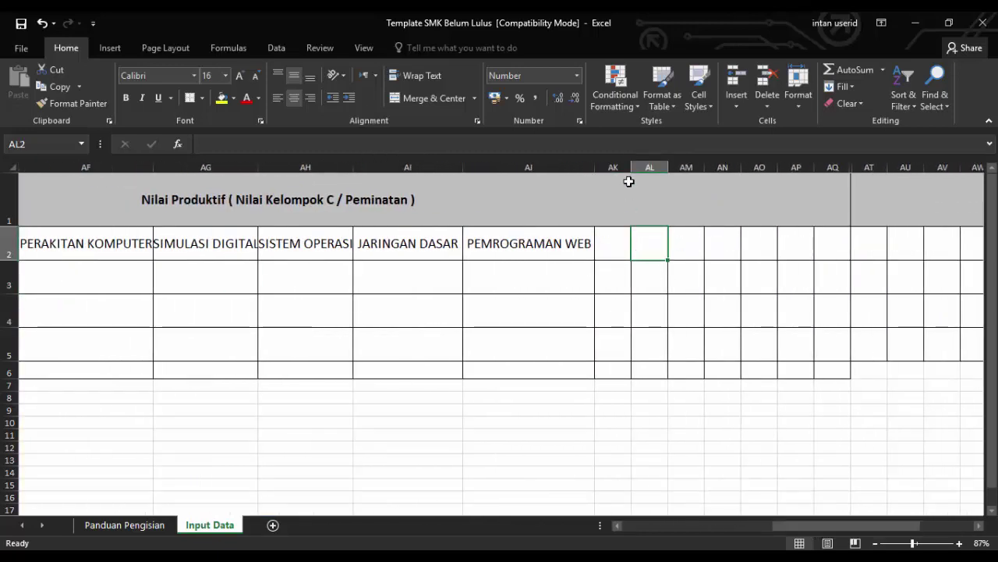
{"action": "mouse_move", "coordinate": [631, 166]}
{"action": "left_mouse_down"}
{"action": "mouse_move", "coordinate": [597, 167]}
{"action": "mouse_move", "coordinate": [638, 167]}
{"action": "mouse_move", "coordinate": [600, 169]}
{"action": "mouse_move", "coordinate": [633, 169]}
{"action": "mouse_move", "coordinate": [612, 170]}
{"action": "left_mouse_up"}
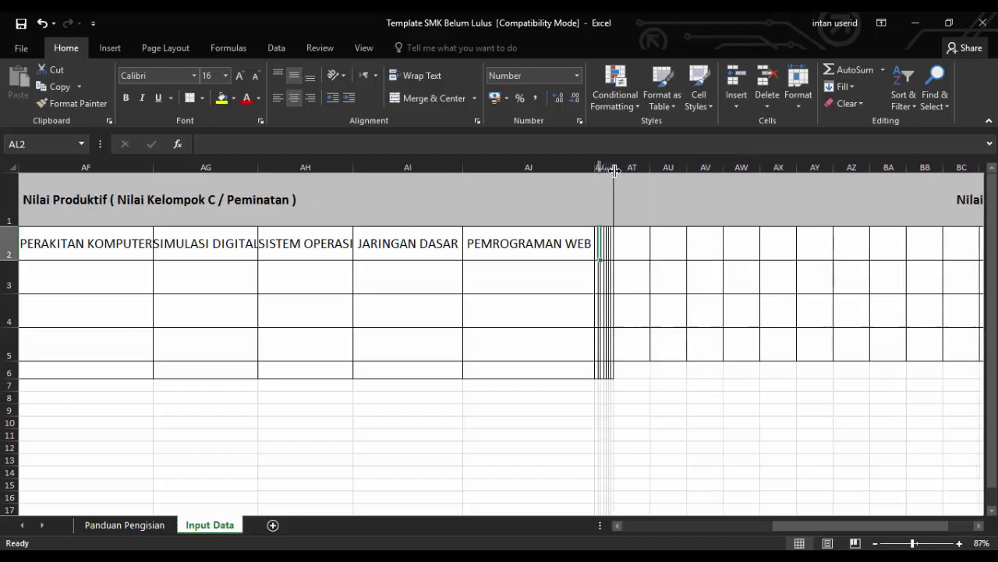
{"action": "left_click", "coordinate": [776, 405]}
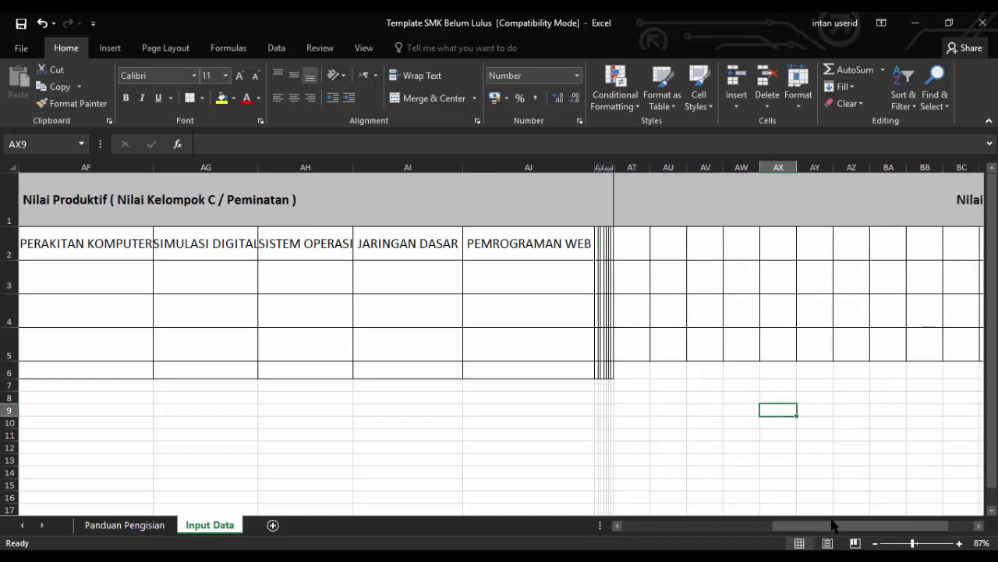
{"action": "left_click_drag", "start_coordinate": [905, 531], "coordinate": [941, 527]}
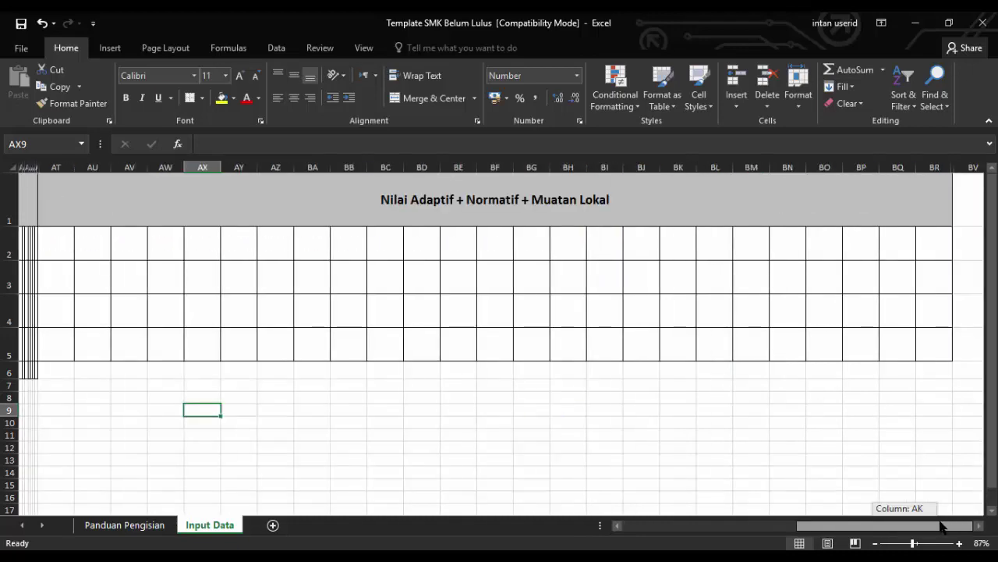
{"action": "left_click_drag", "start_coordinate": [930, 530], "coordinate": [920, 529]}
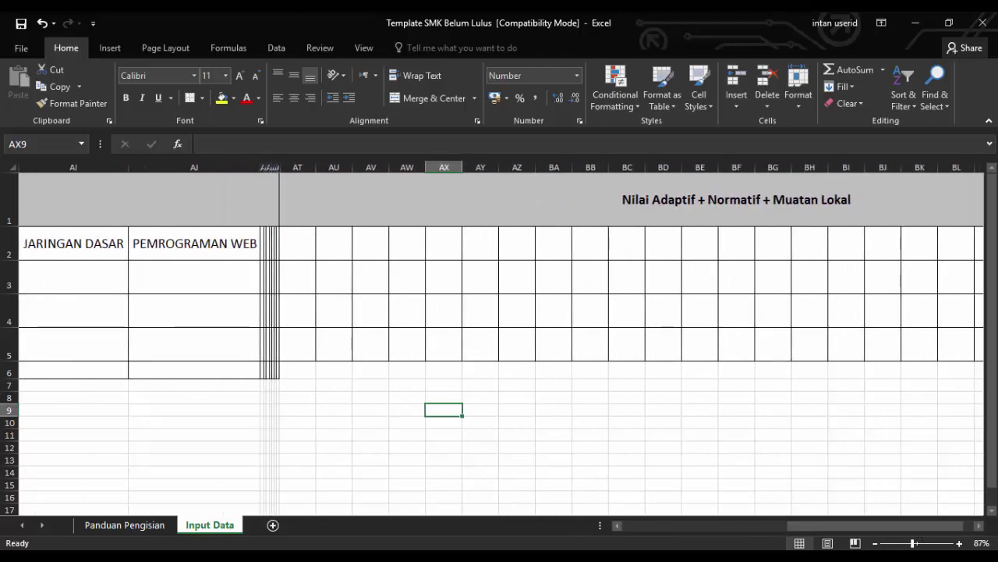
{"action": "key", "text": "alt+Tab"}
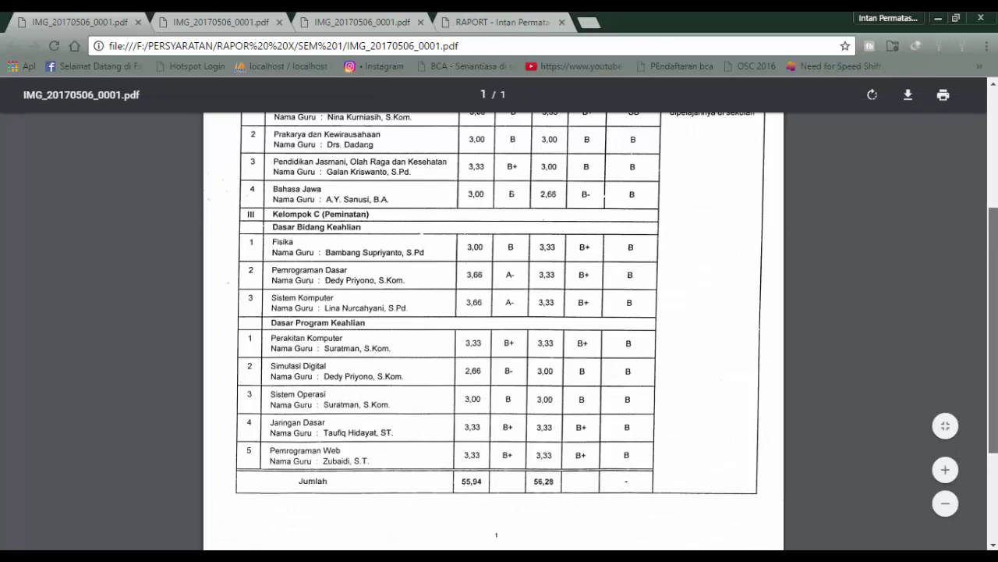
{"action": "scroll", "coordinate": [493, 312], "scroll_direction": "up", "scroll_amount": 4}
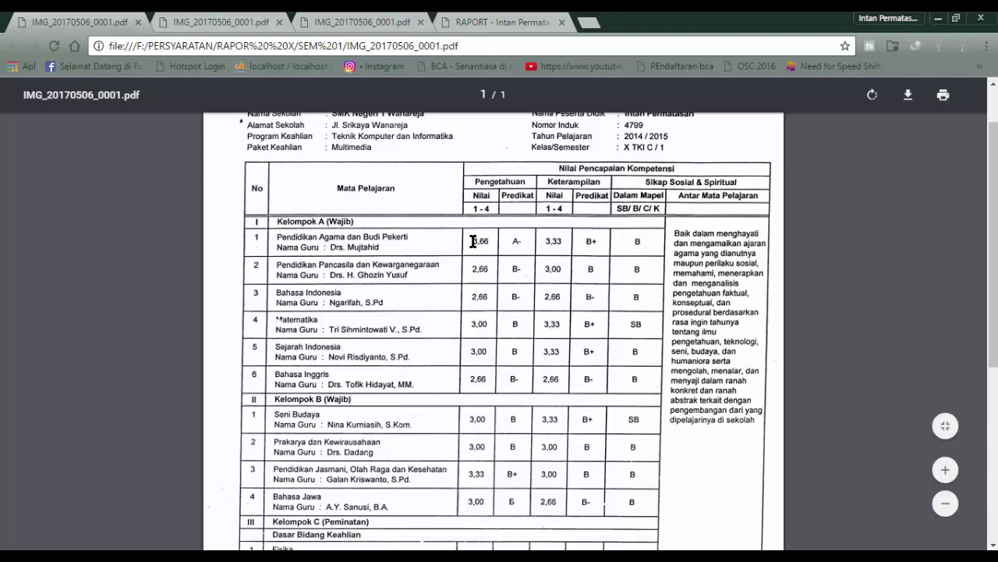
{"action": "key", "text": "alt+Tab"}
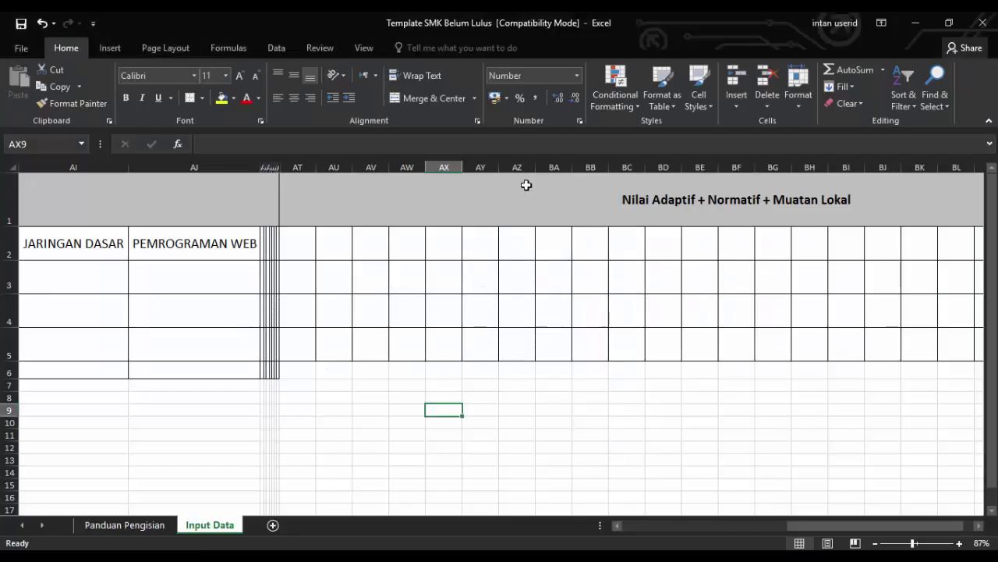
Type AGAMA ISLAM in AT2 and widen column AT to fit it
{"action": "left_click", "coordinate": [308, 238]}
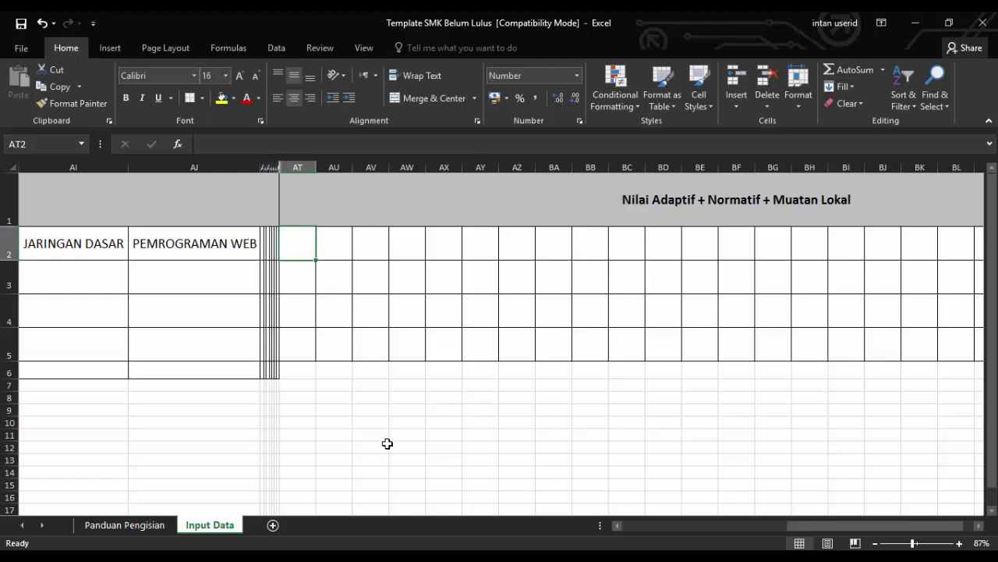
{"action": "type", "text": "A"}
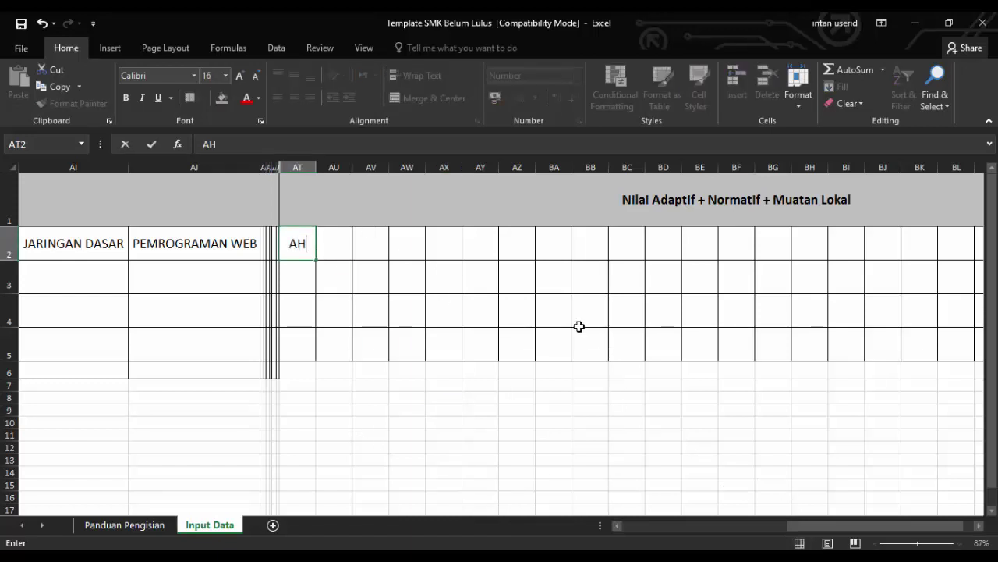
{"action": "type", "text": "GAMA ISLAM"}
{"action": "left_click", "coordinate": [439, 198]}
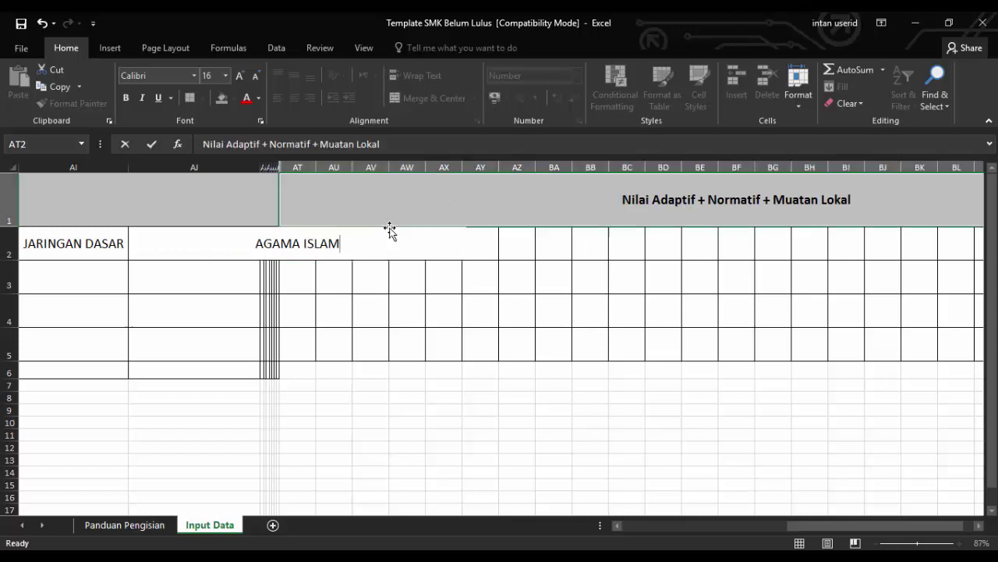
{"action": "left_click_drag", "start_coordinate": [316, 167], "coordinate": [375, 170]}
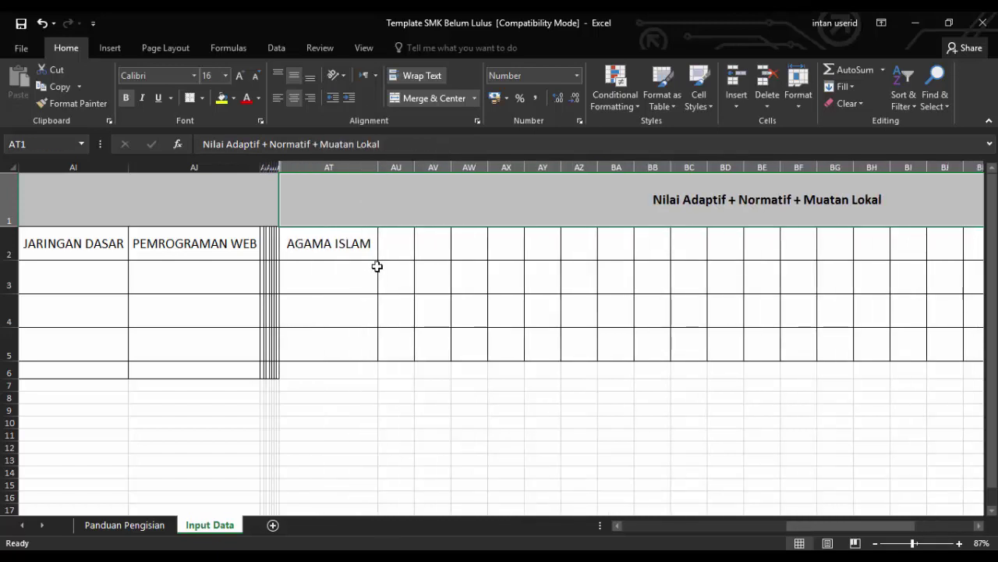
{"action": "left_click", "coordinate": [390, 244]}
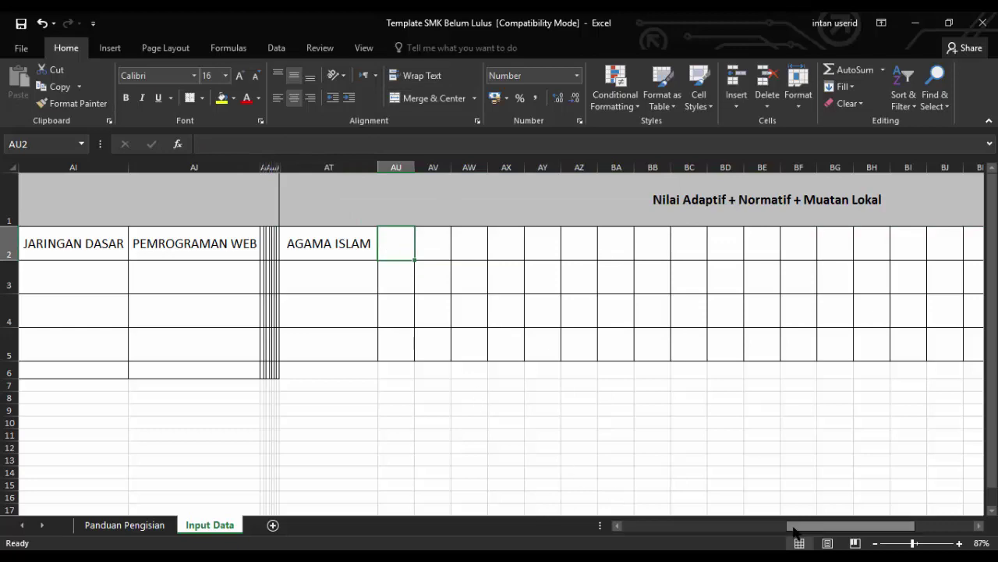
{"action": "mouse_move", "coordinate": [805, 530]}
{"action": "left_mouse_down"}
{"action": "mouse_move", "coordinate": [770, 531]}
{"action": "mouse_move", "coordinate": [797, 530]}
{"action": "left_mouse_up"}
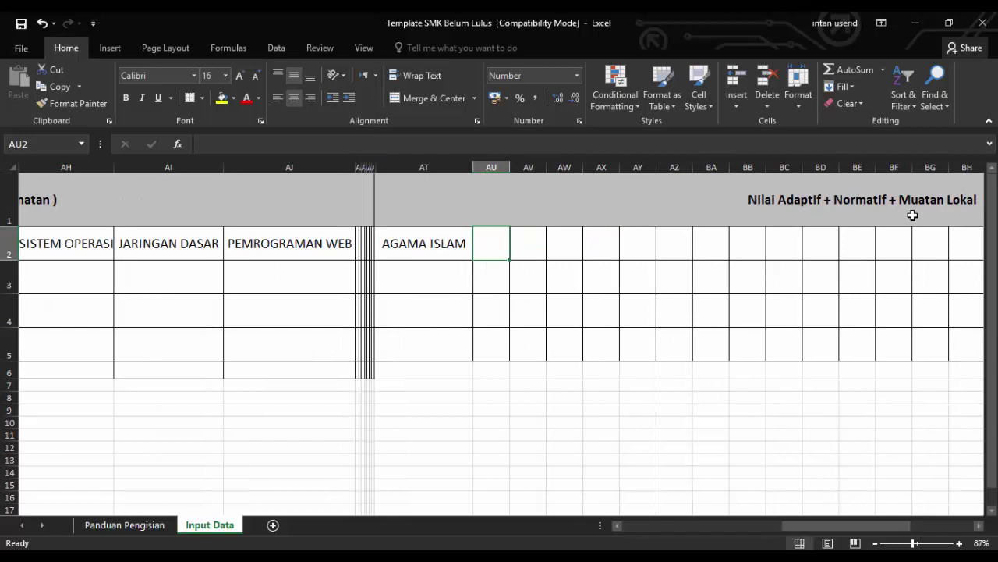
{"action": "mouse_move", "coordinate": [783, 527]}
{"action": "left_mouse_down"}
{"action": "mouse_move", "coordinate": [872, 520]}
{"action": "mouse_move", "coordinate": [766, 532]}
{"action": "mouse_move", "coordinate": [792, 528]}
{"action": "left_mouse_up"}
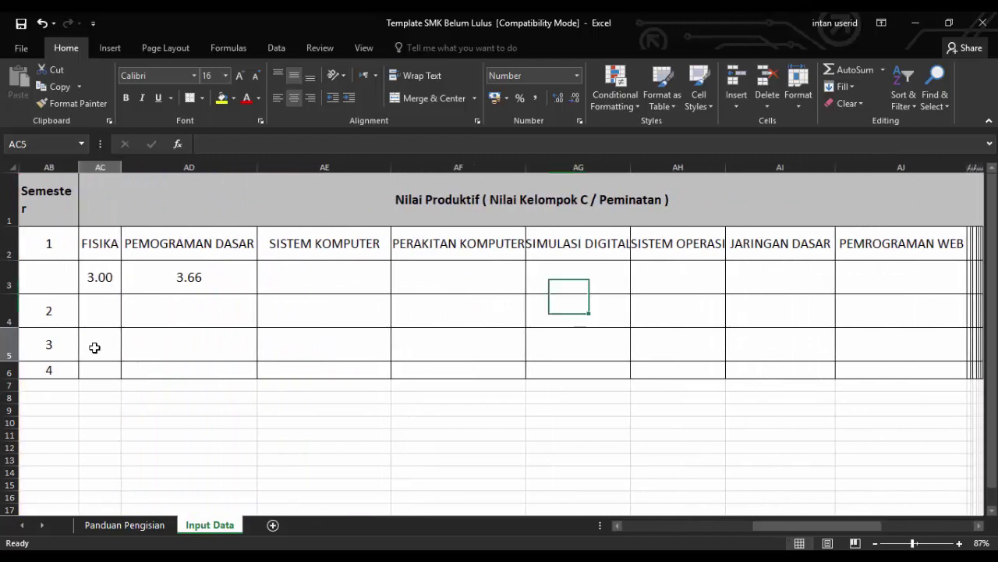
Insert cells at AB5:AJ5 with Shift cells down, adding a blank row under semester 2
{"action": "left_click_drag", "start_coordinate": [94, 345], "coordinate": [843, 330]}
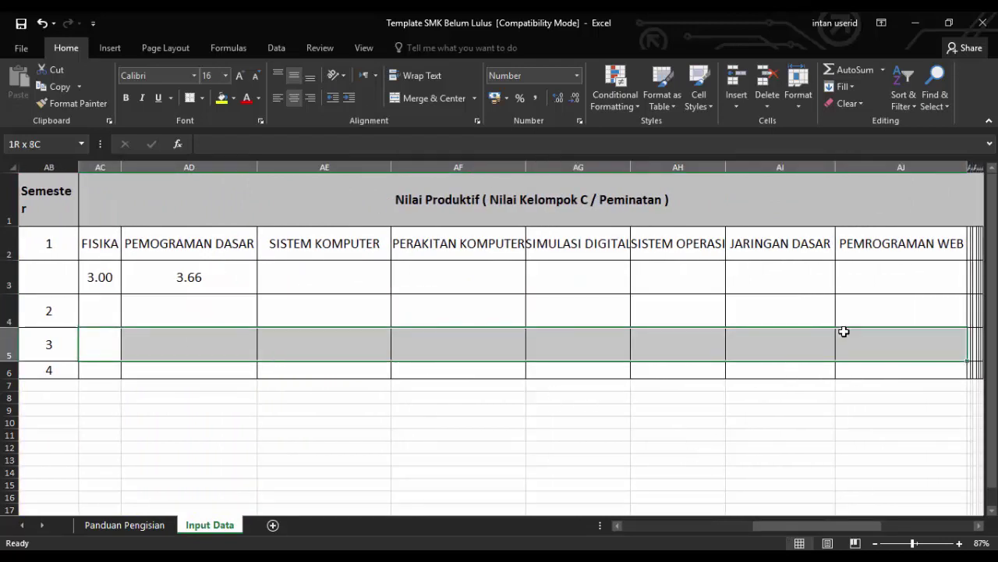
{"action": "left_click_drag", "start_coordinate": [61, 347], "coordinate": [744, 344]}
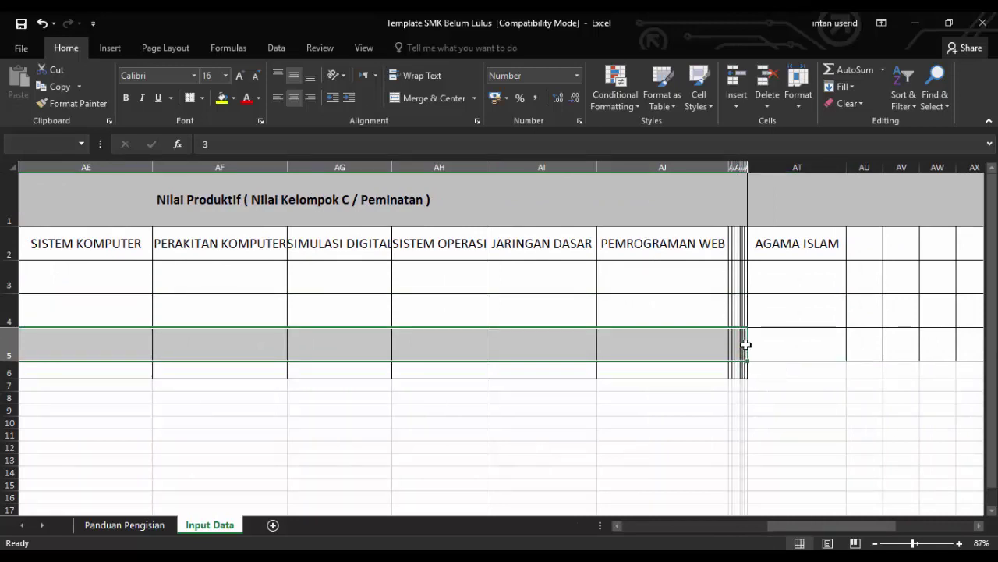
{"action": "right_click", "coordinate": [726, 340]}
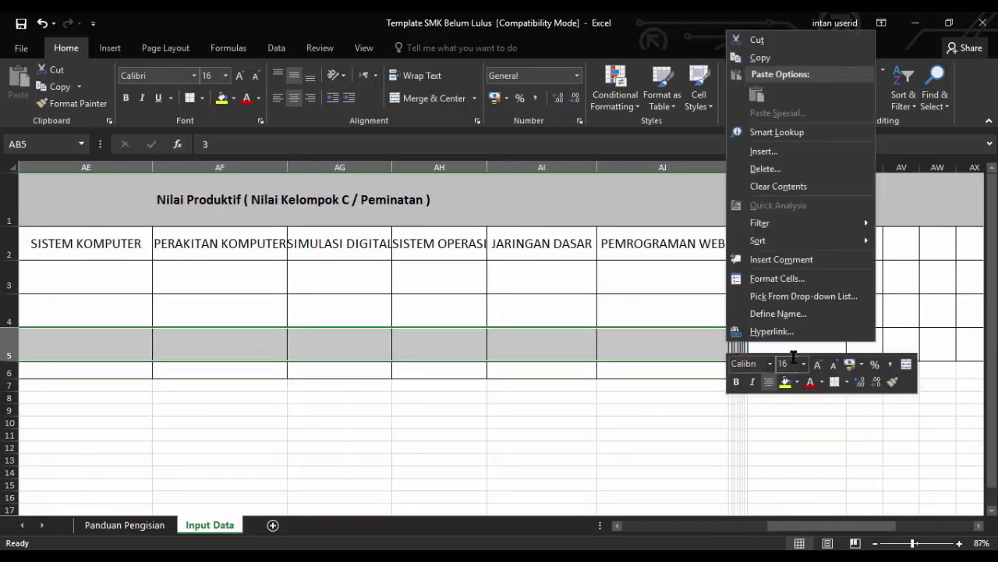
{"action": "left_click", "coordinate": [764, 151]}
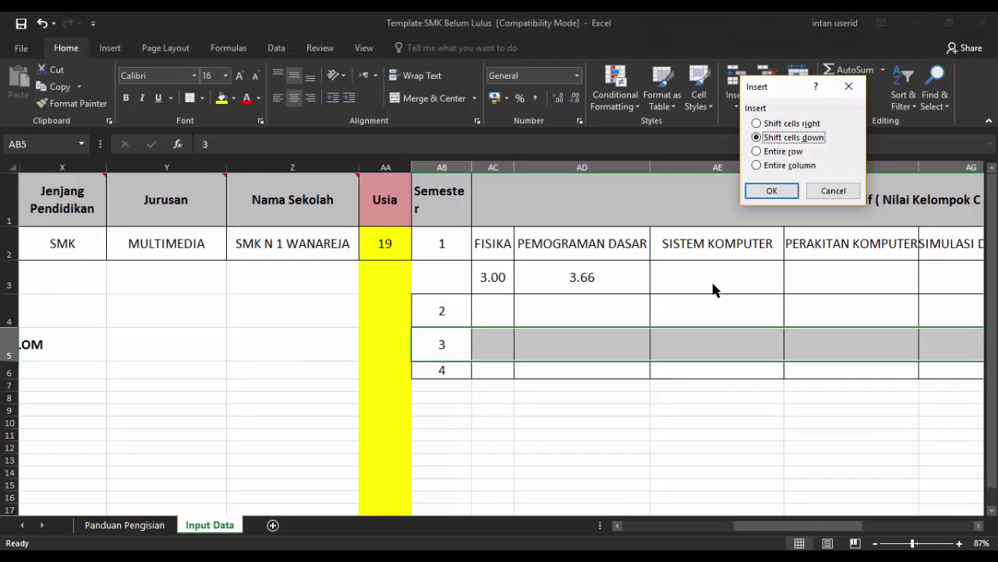
{"action": "left_click", "coordinate": [769, 192]}
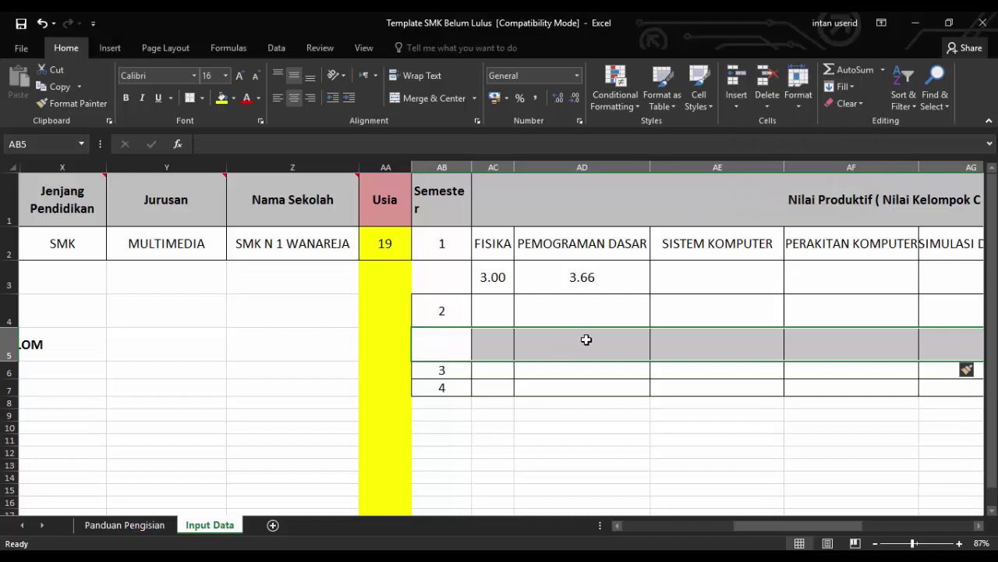
{"action": "left_click", "coordinate": [586, 339]}
{"action": "left_click", "coordinate": [485, 351]}
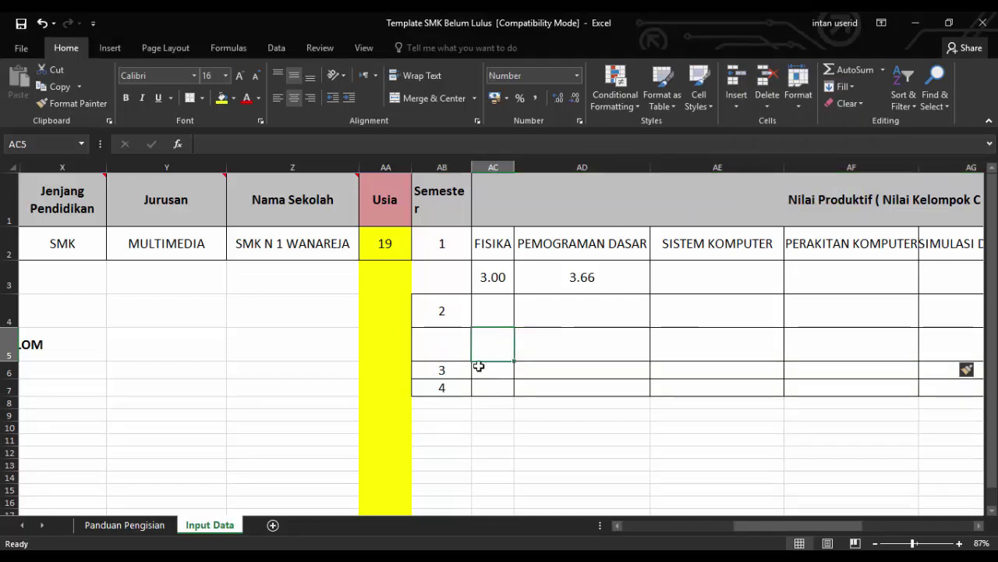
{"action": "left_click_drag", "start_coordinate": [484, 388], "coordinate": [878, 387]}
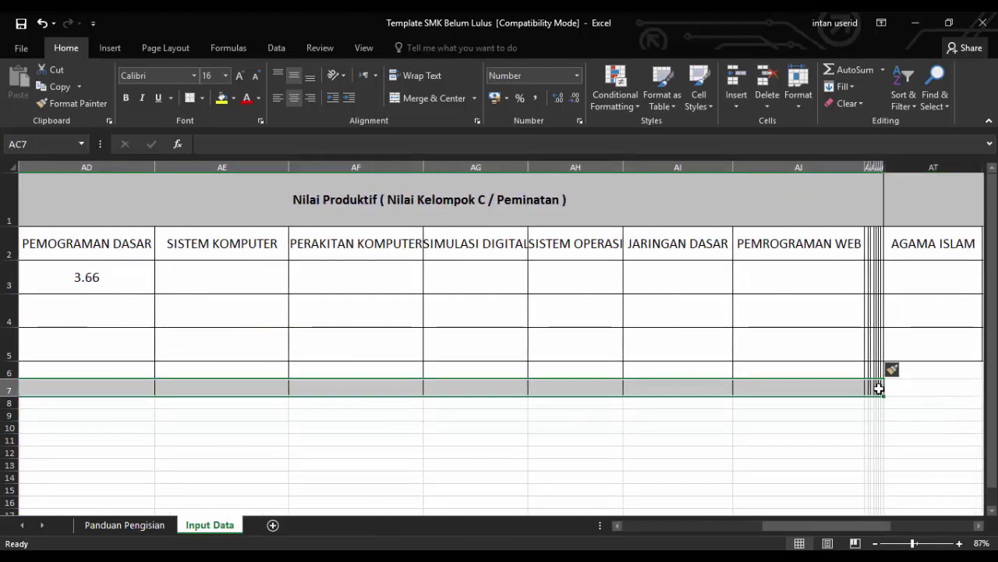
{"action": "left_click_drag", "start_coordinate": [776, 525], "coordinate": [766, 526]}
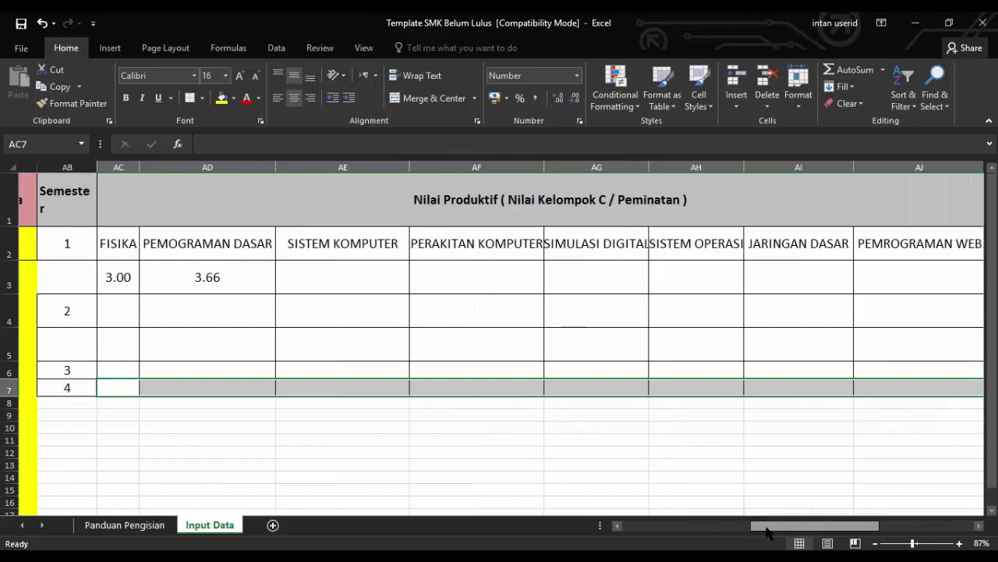
Insert shifted-down cells to add a blank row above semester 4
{"action": "left_click", "coordinate": [62, 388], "text": "ctrl"}
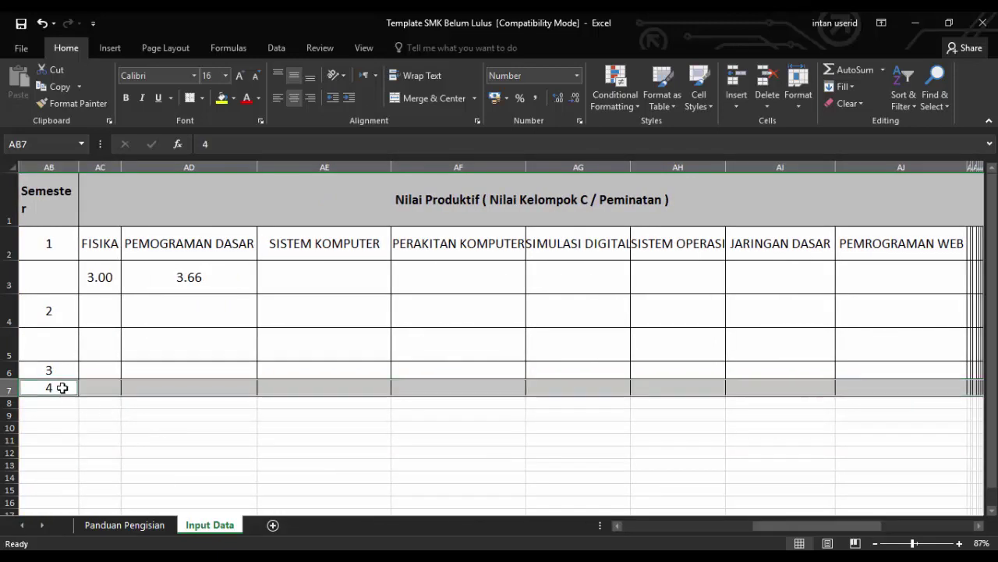
{"action": "right_click", "coordinate": [161, 386]}
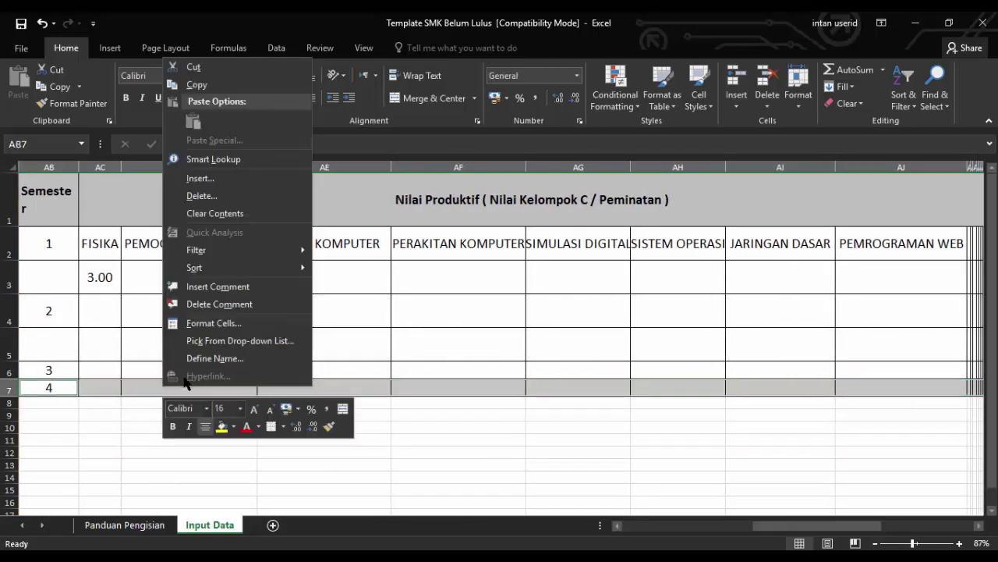
{"action": "left_click", "coordinate": [230, 179]}
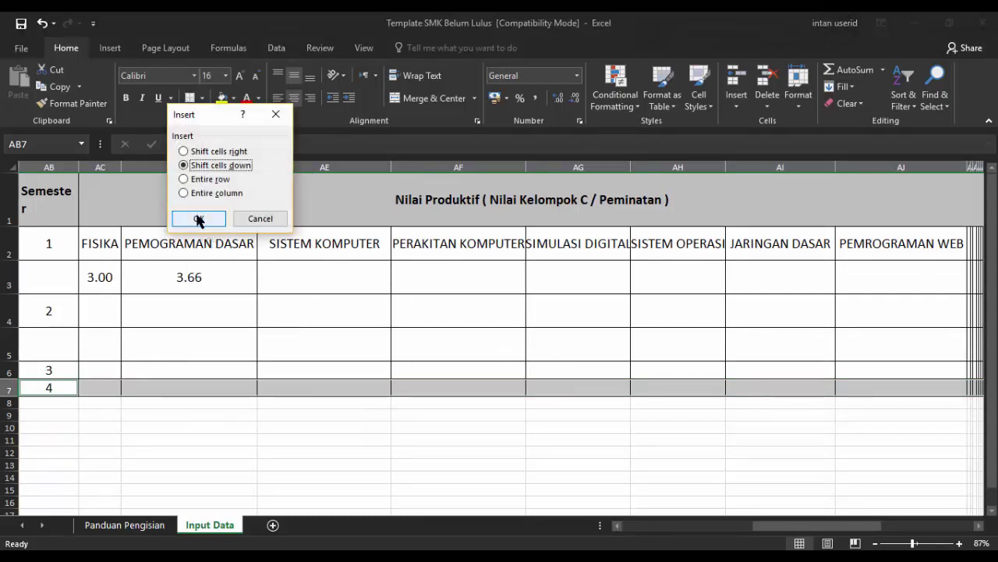
{"action": "left_click", "coordinate": [198, 219]}
{"action": "left_click", "coordinate": [372, 457]}
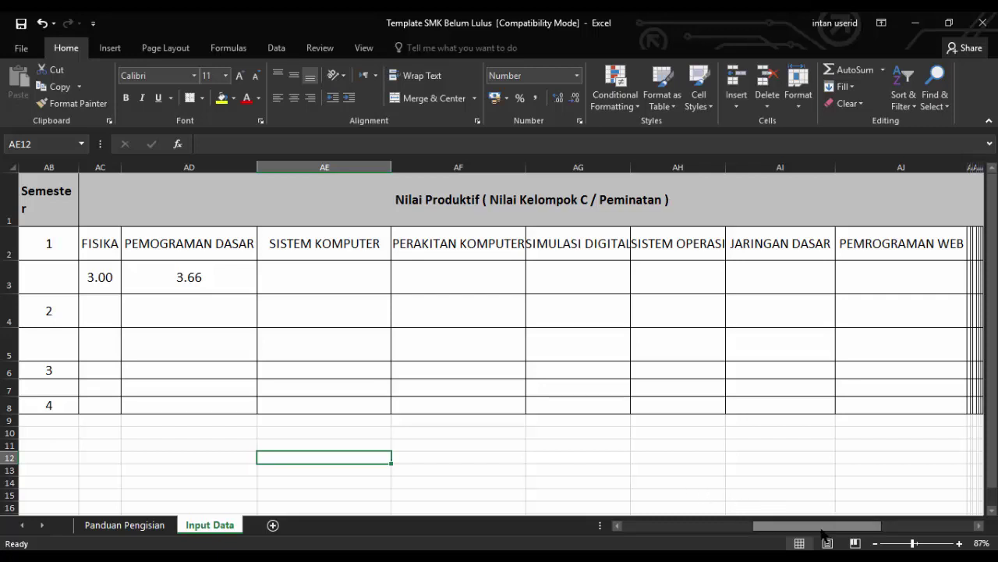
{"action": "left_click_drag", "start_coordinate": [830, 534], "coordinate": [808, 532]}
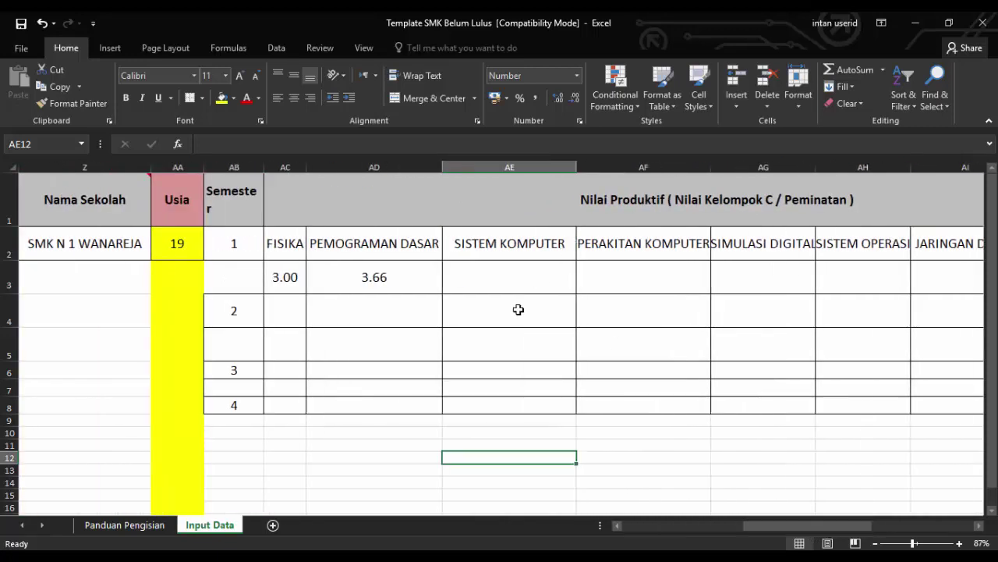
Reduce the heights of rows 3 and 5, then undo the last change with Ctrl+Z
{"action": "left_click_drag", "start_coordinate": [11, 293], "coordinate": [11, 281]}
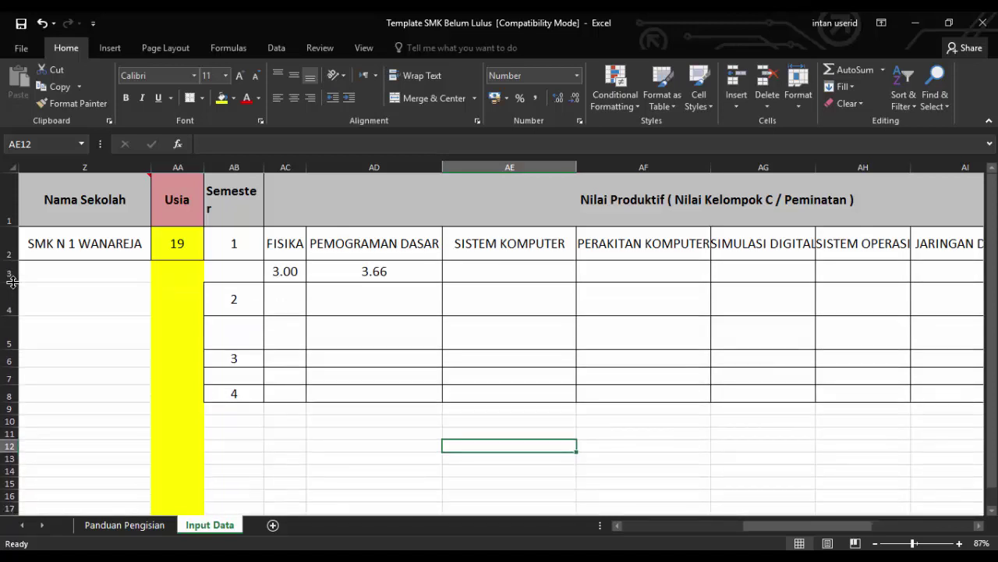
{"action": "left_click", "coordinate": [487, 278]}
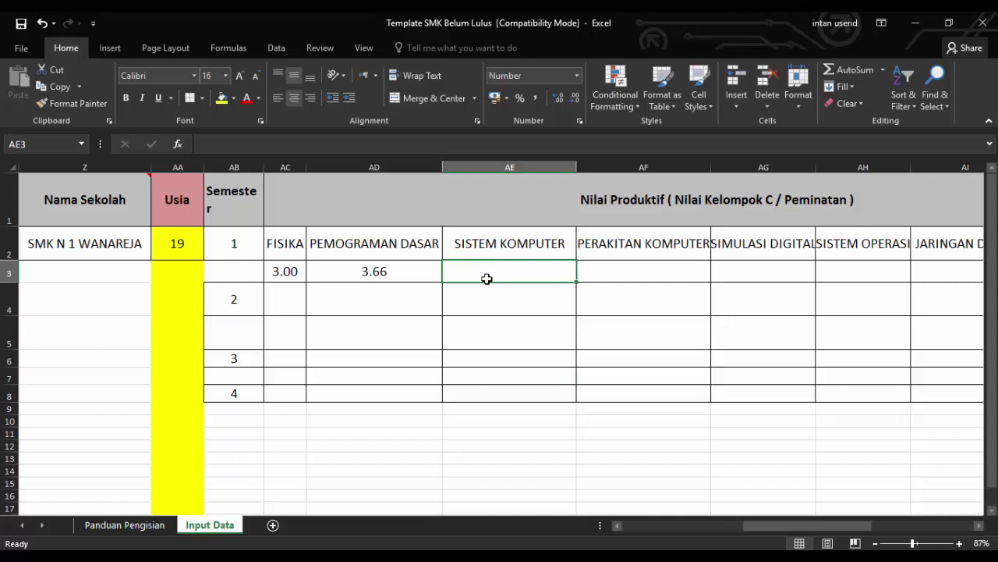
{"action": "left_click", "coordinate": [437, 310]}
{"action": "left_click", "coordinate": [411, 328]}
{"action": "mouse_move", "coordinate": [6, 349]}
{"action": "left_mouse_down"}
{"action": "mouse_move", "coordinate": [6, 336]}
{"action": "mouse_move", "coordinate": [6, 367]}
{"action": "left_mouse_up"}
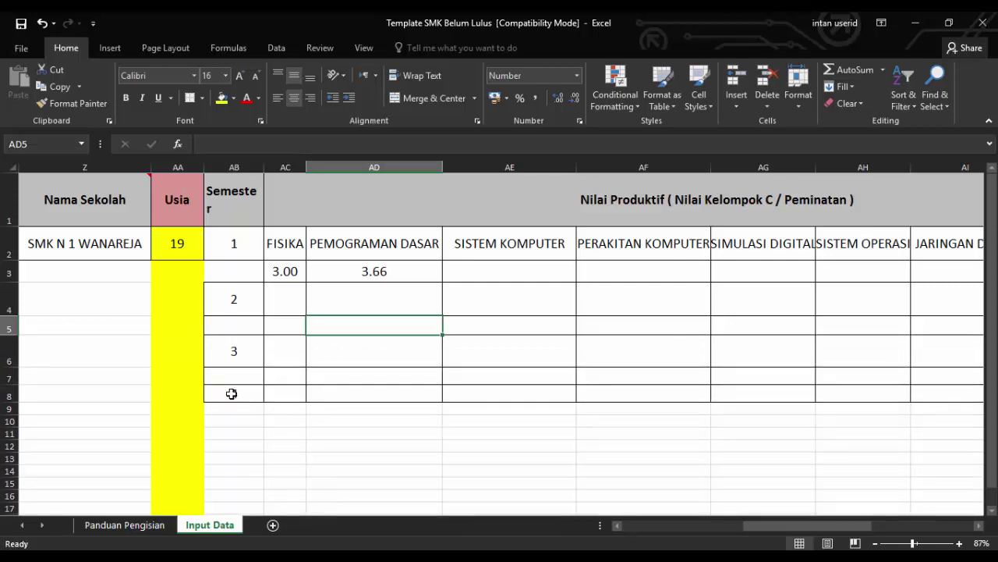
{"action": "key", "text": "ctrl+z"}
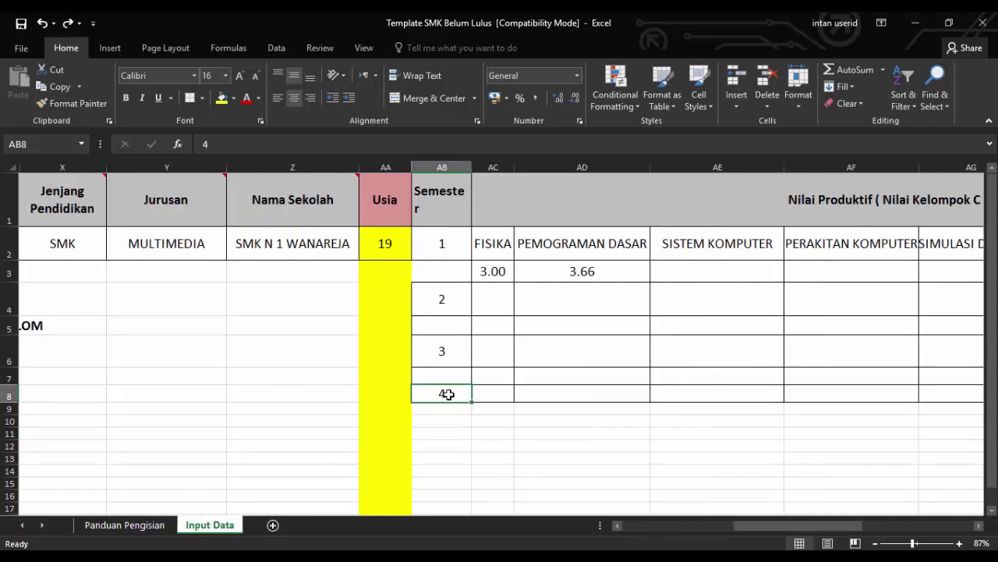
Enter the semester number 4 in AB7
{"action": "double_click", "coordinate": [441, 390]}
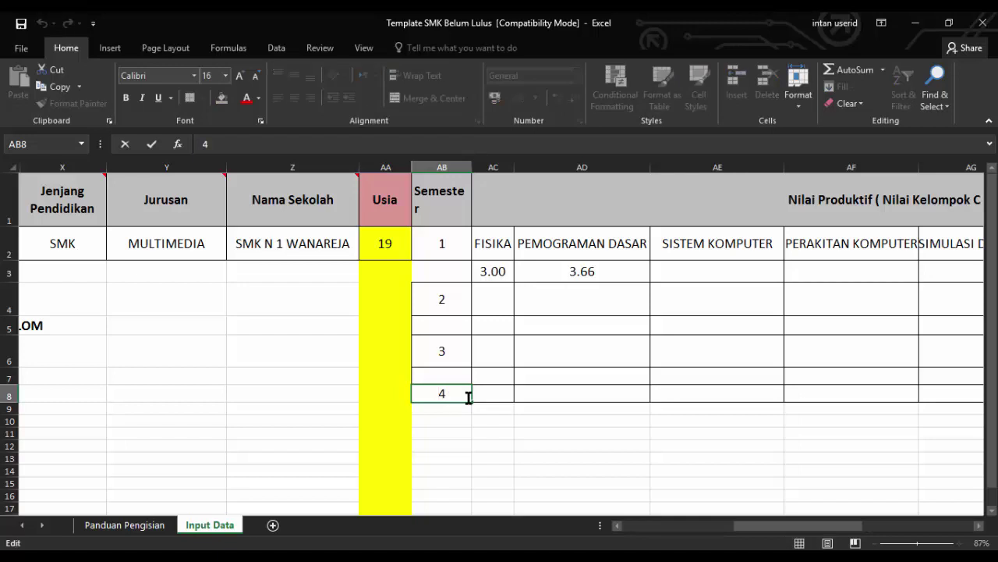
{"action": "left_click", "coordinate": [453, 375]}
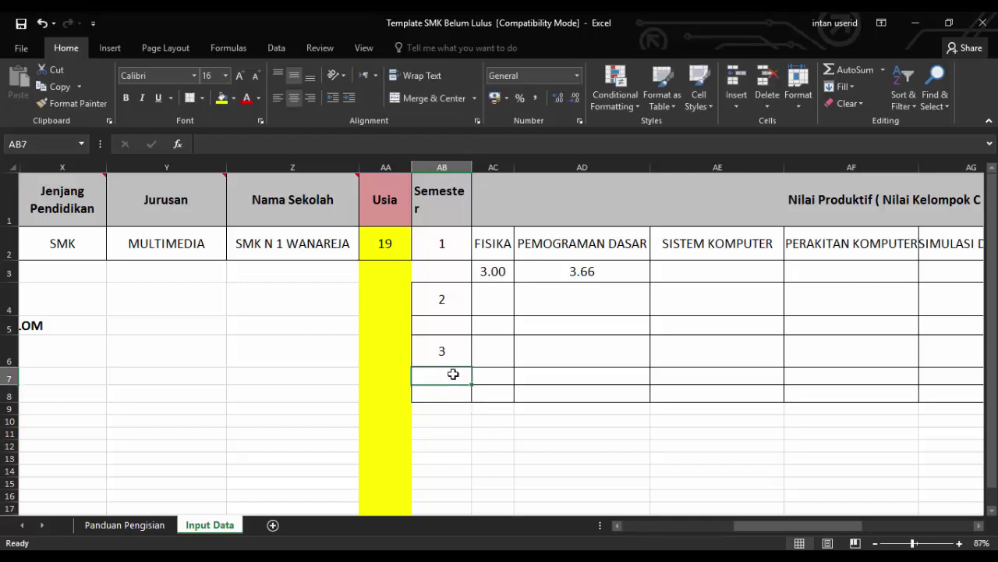
{"action": "double_click", "coordinate": [453, 375]}
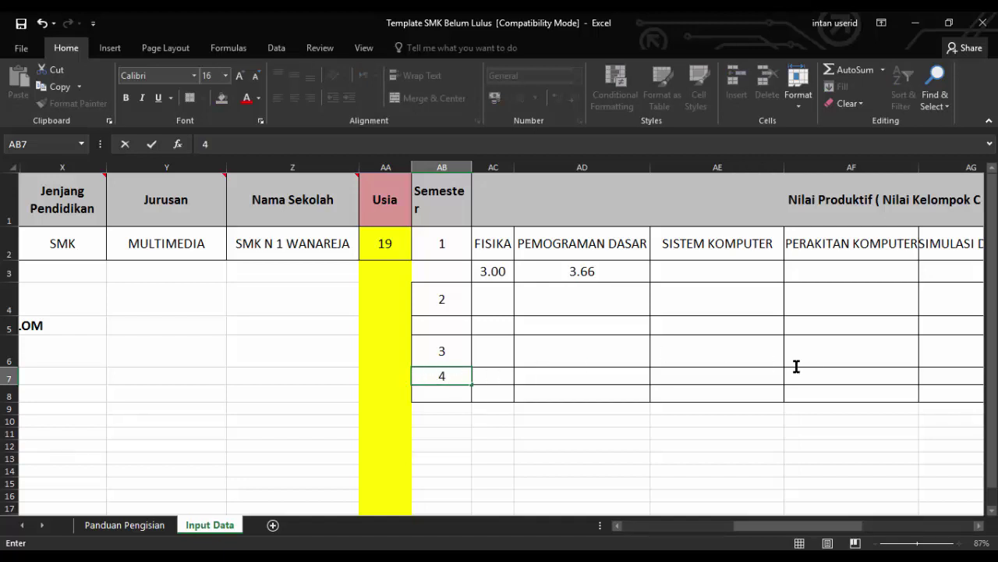
{"action": "left_click", "coordinate": [892, 363]}
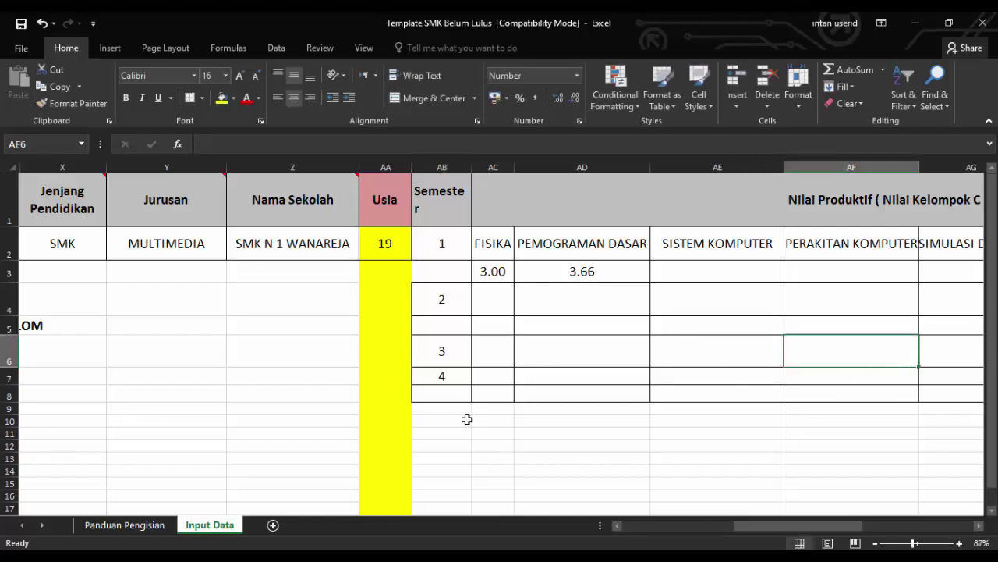
Insert shifted-down cells at row 7 and make row 8 taller
{"action": "left_click_drag", "start_coordinate": [448, 377], "coordinate": [478, 376]}
{"action": "right_click", "coordinate": [462, 375]}
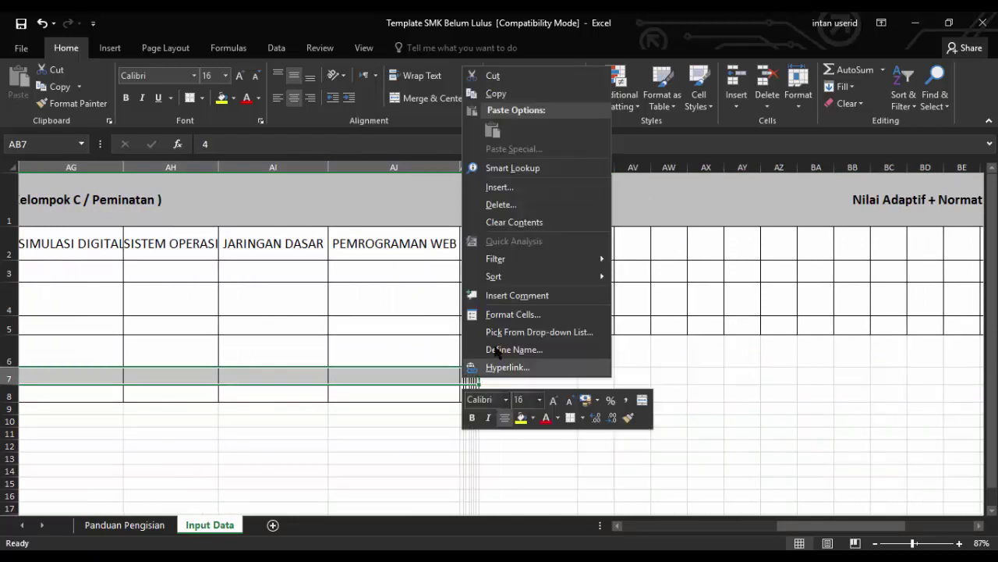
{"action": "left_click", "coordinate": [515, 188]}
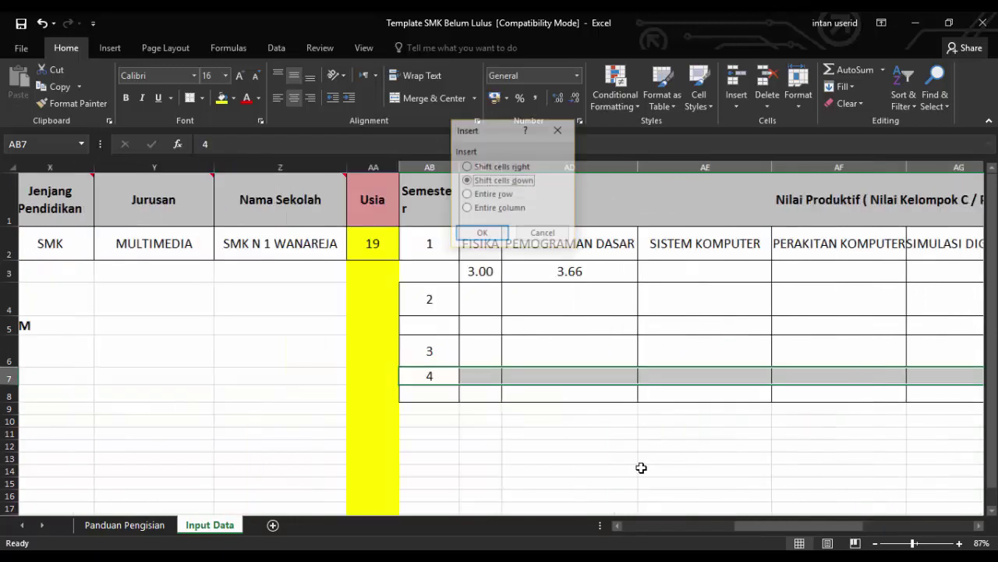
{"action": "left_click", "coordinate": [481, 233]}
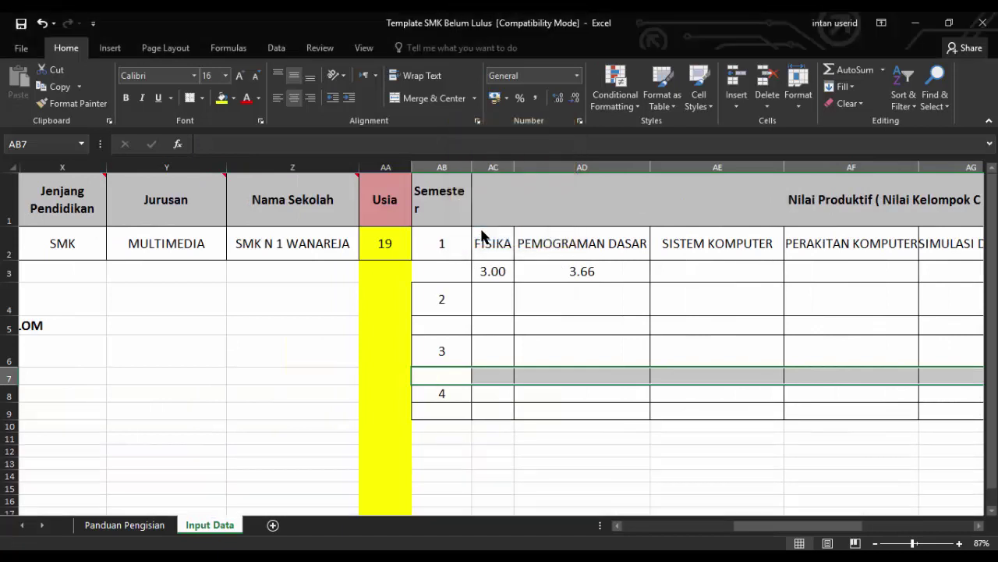
{"action": "left_click", "coordinate": [677, 392]}
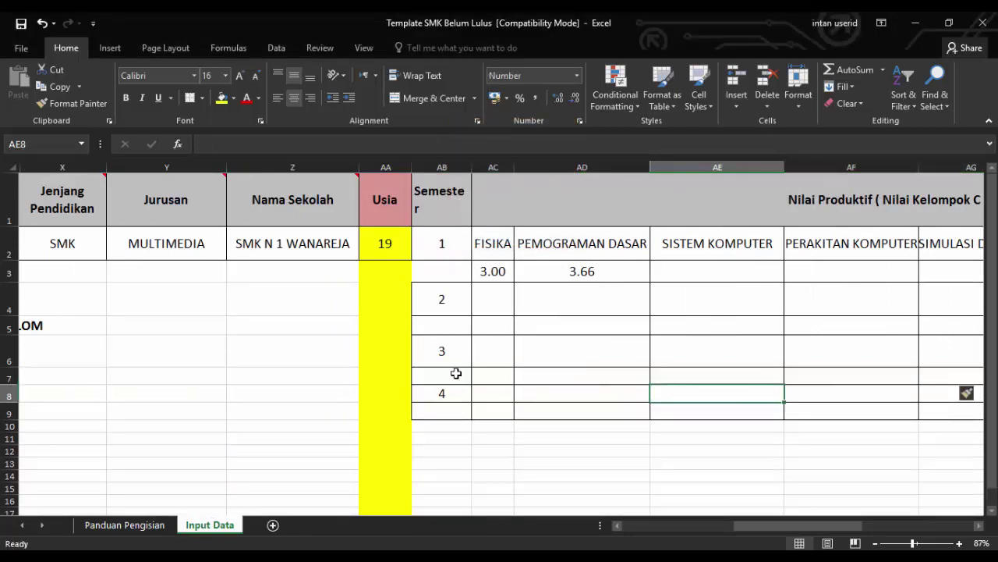
{"action": "left_click_drag", "start_coordinate": [20, 400], "coordinate": [19, 409]}
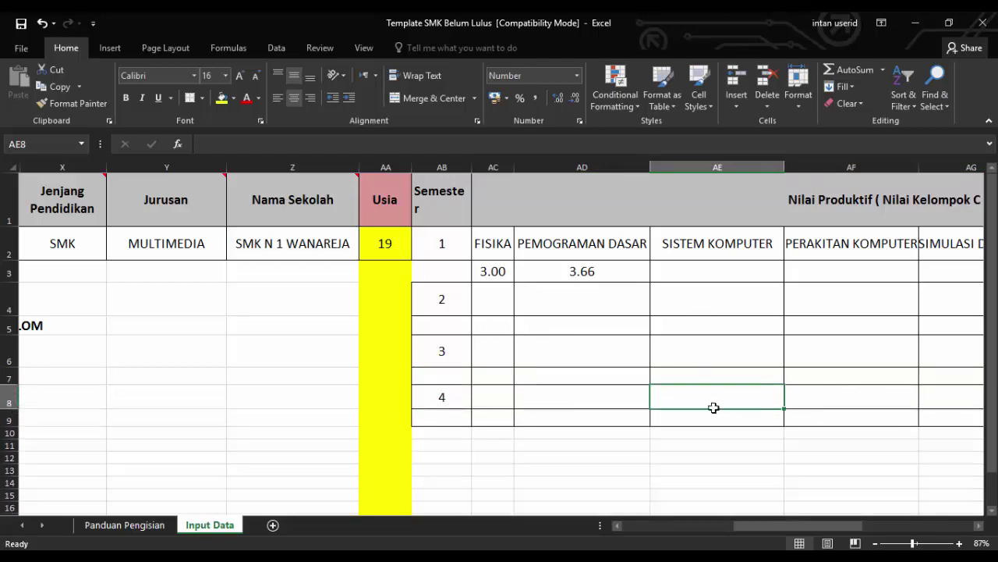
{"action": "left_click_drag", "start_coordinate": [787, 526], "coordinate": [835, 527]}
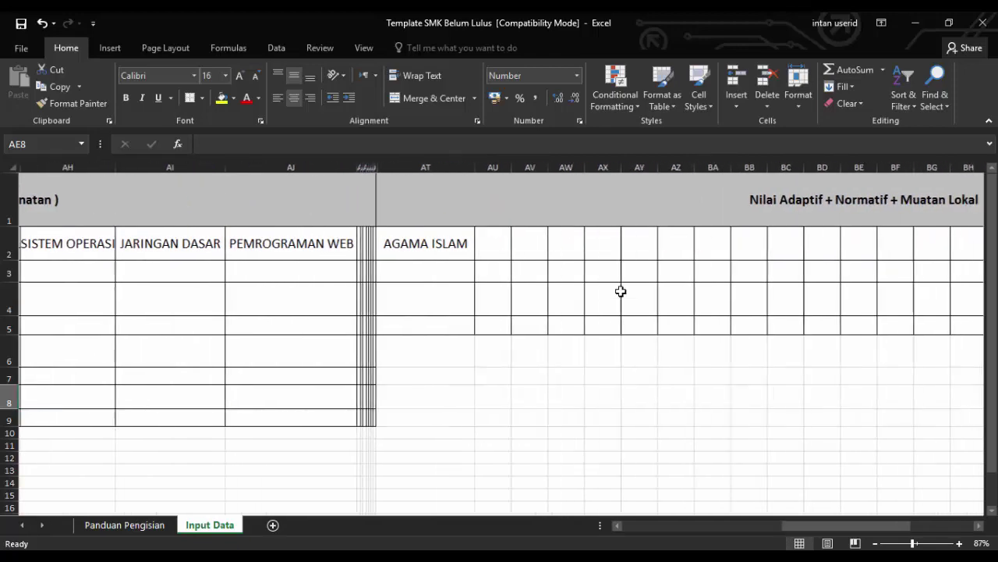
Select AT5:BD5 and insert one row of cells, shifting down
{"action": "left_click", "coordinate": [480, 238]}
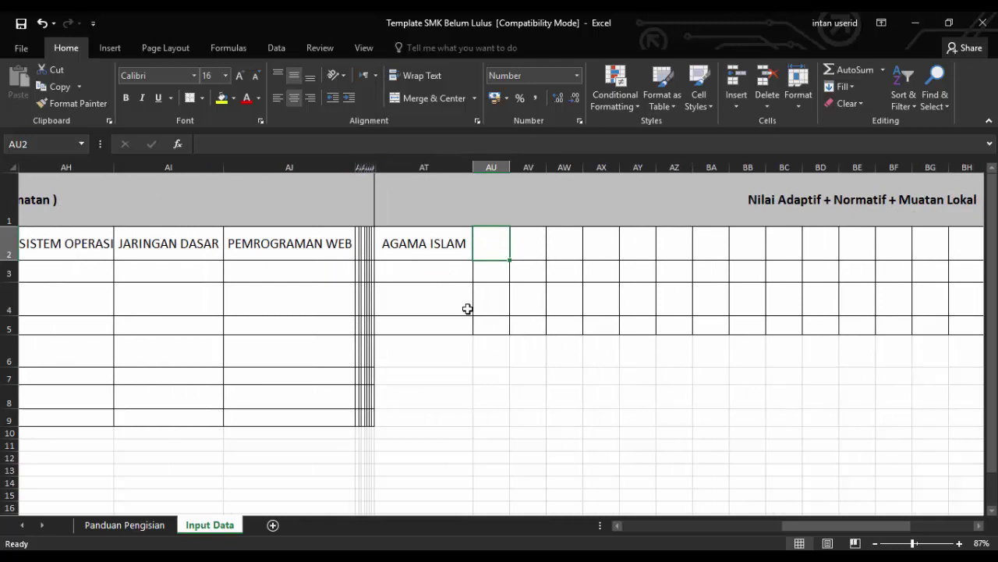
{"action": "left_click", "coordinate": [417, 322]}
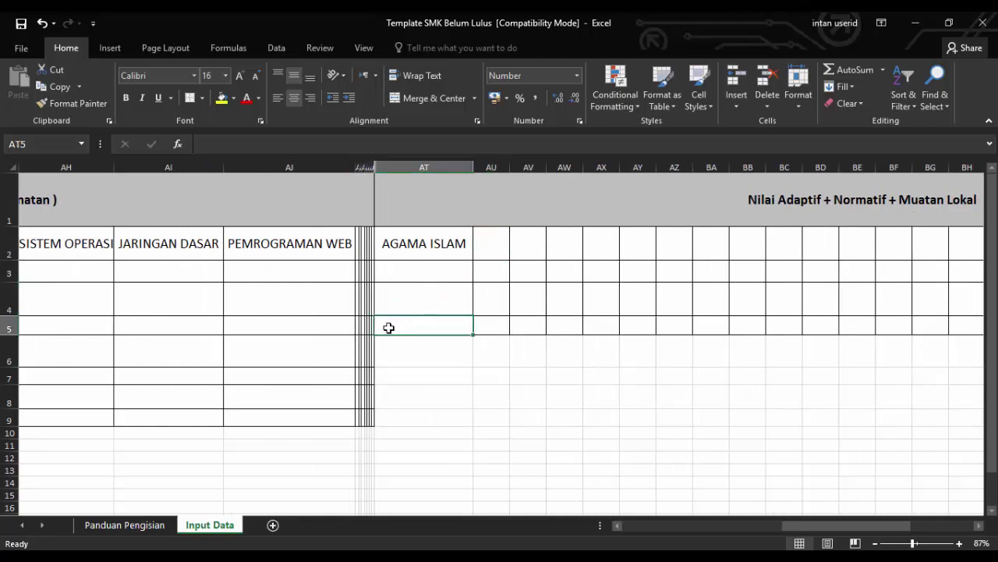
{"action": "left_click", "coordinate": [422, 338]}
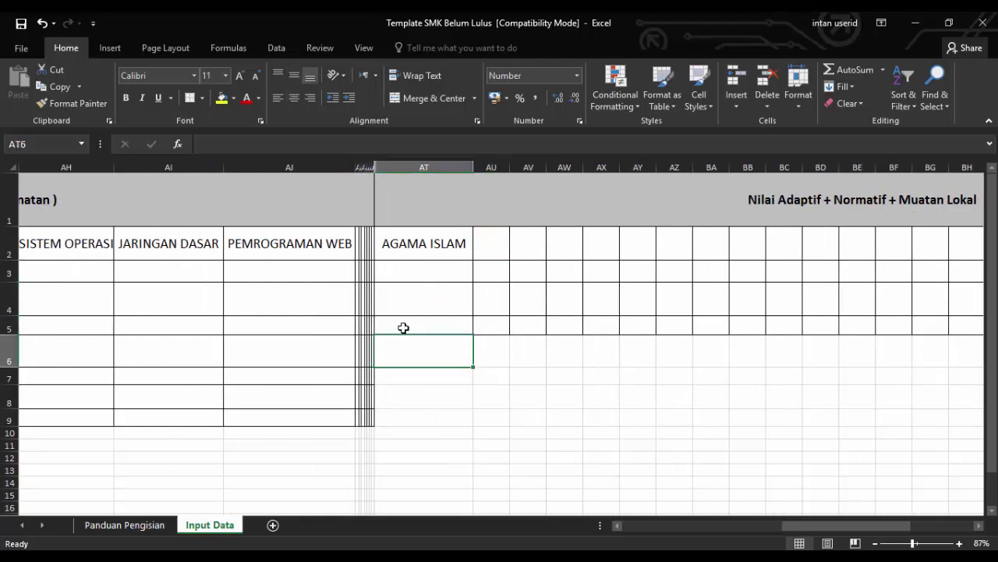
{"action": "left_click_drag", "start_coordinate": [403, 328], "coordinate": [889, 325]}
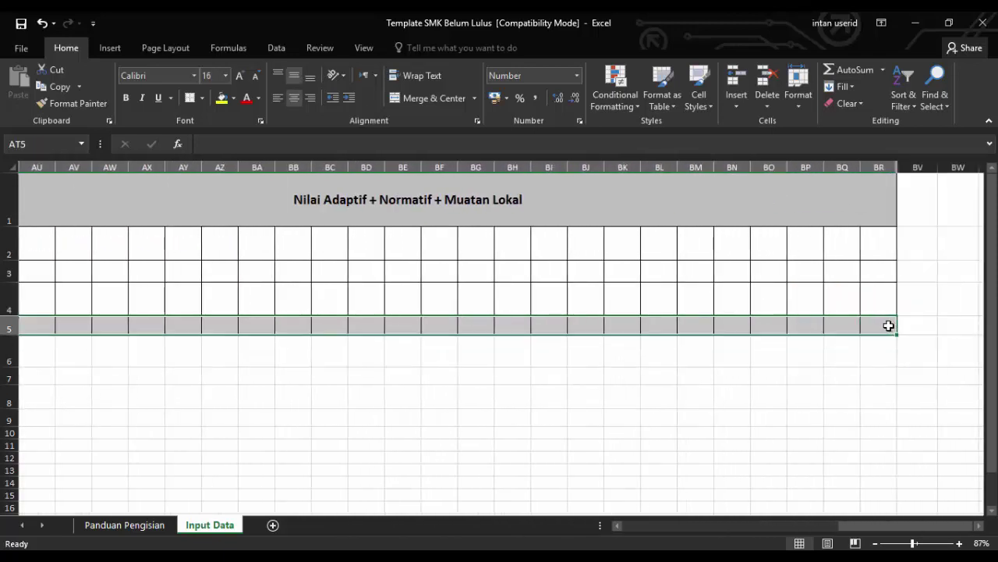
{"action": "right_click", "coordinate": [583, 327]}
{"action": "left_click", "coordinate": [620, 137]}
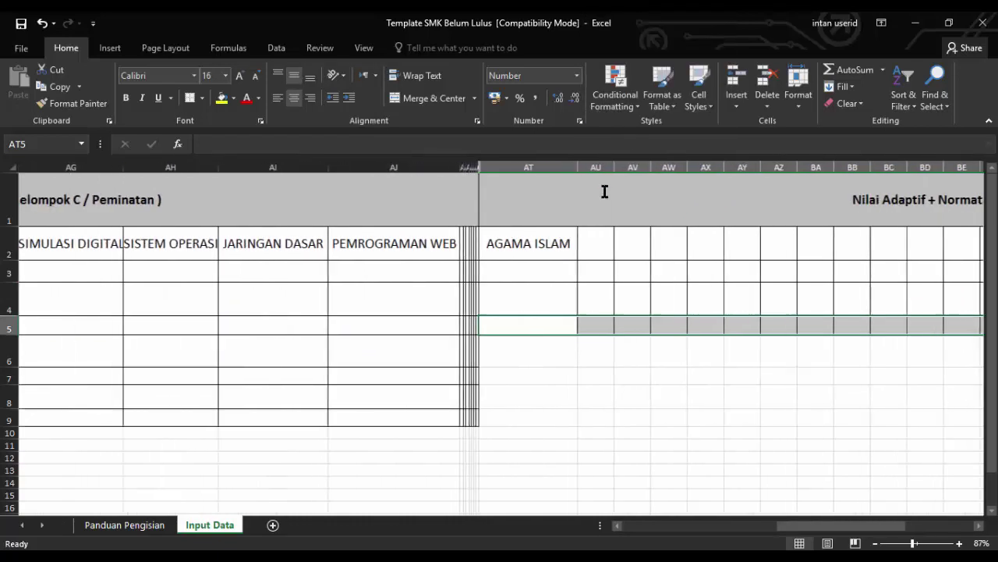
{"action": "left_click", "coordinate": [602, 169]}
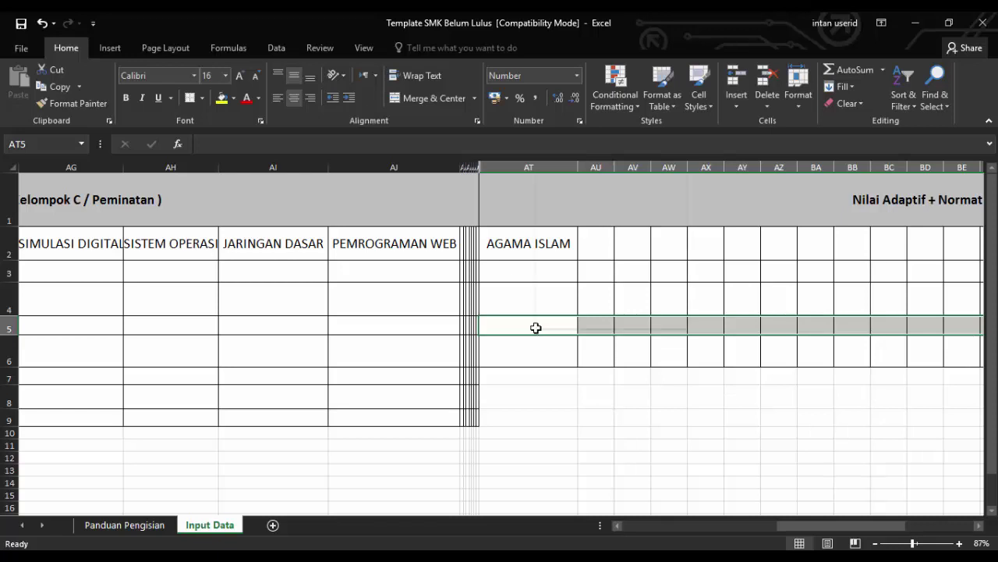
Insert three more shifted-down rows at AT5:BD5 so the grid reaches row 9
{"action": "right_click", "coordinate": [536, 331]}
{"action": "left_click", "coordinate": [614, 140]}
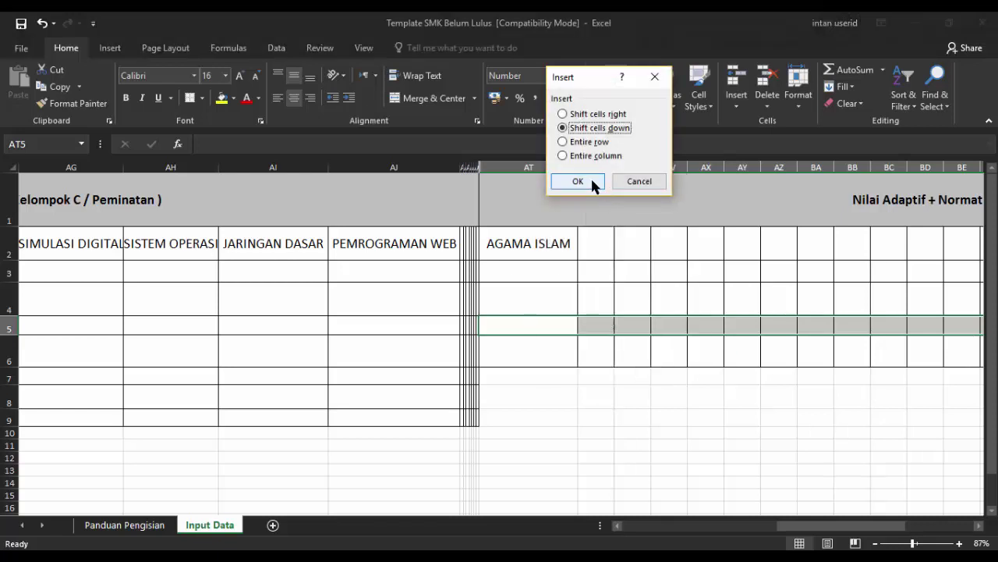
{"action": "left_click", "coordinate": [590, 177]}
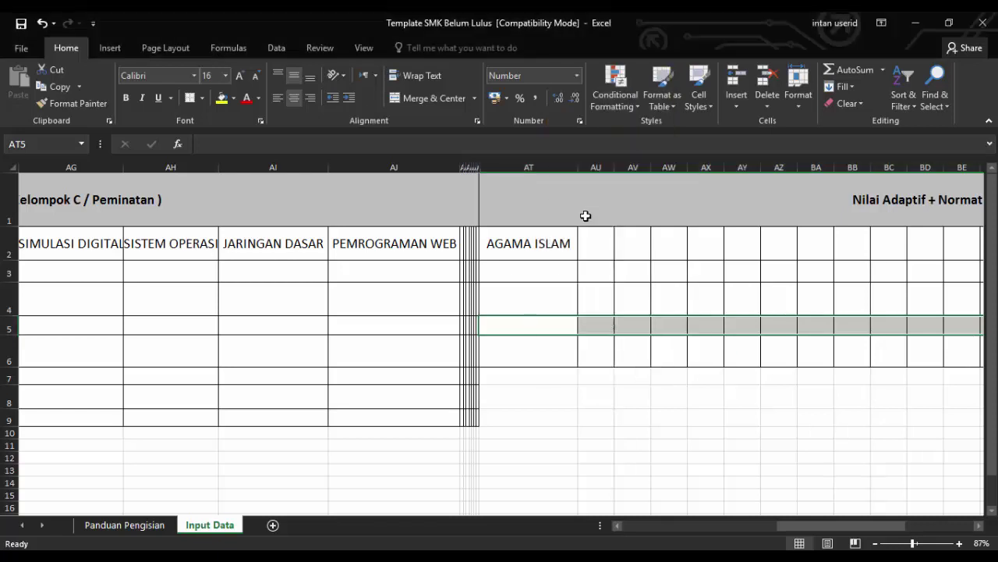
{"action": "right_click", "coordinate": [553, 326]}
{"action": "left_click", "coordinate": [588, 139]}
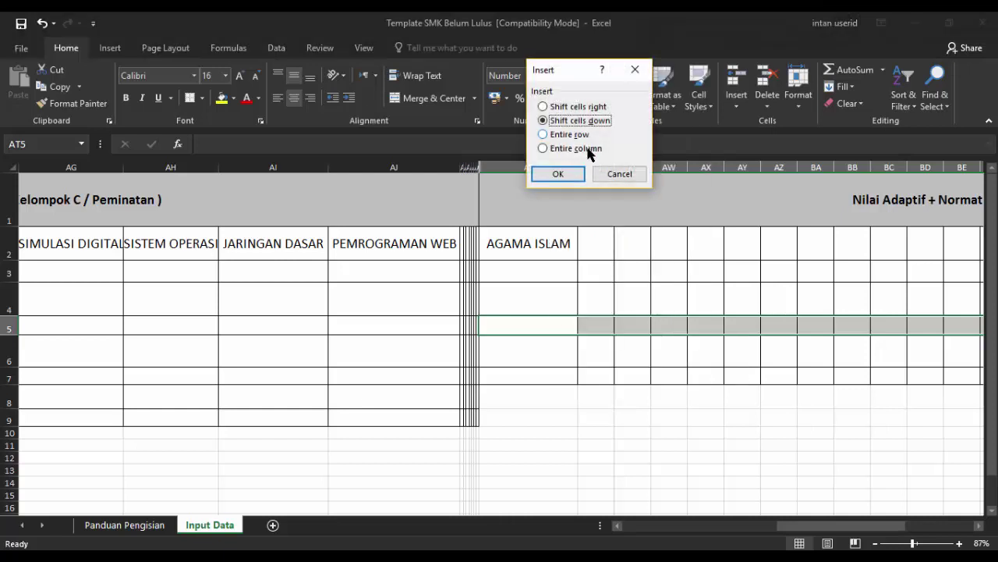
{"action": "left_click", "coordinate": [575, 173]}
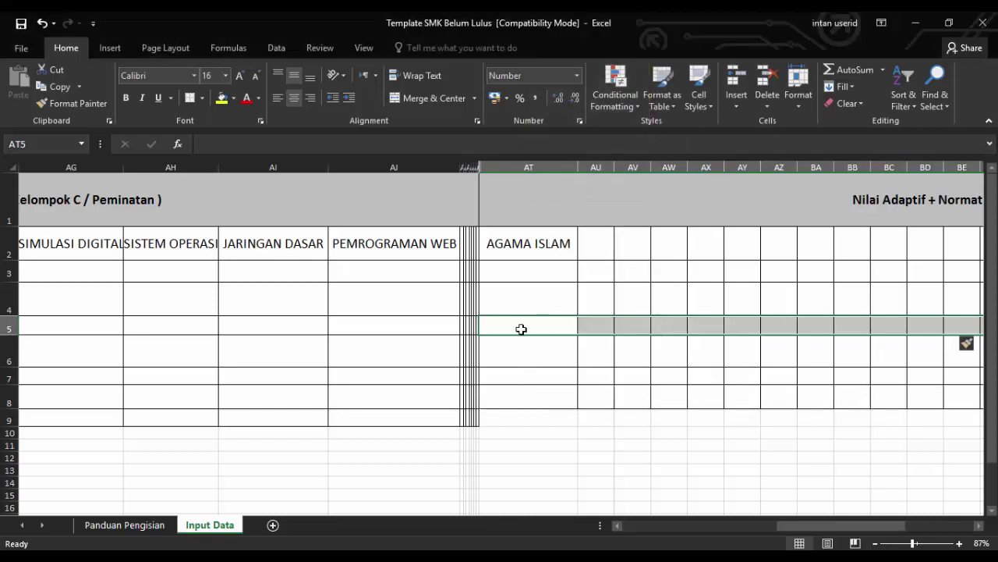
{"action": "right_click", "coordinate": [519, 325]}
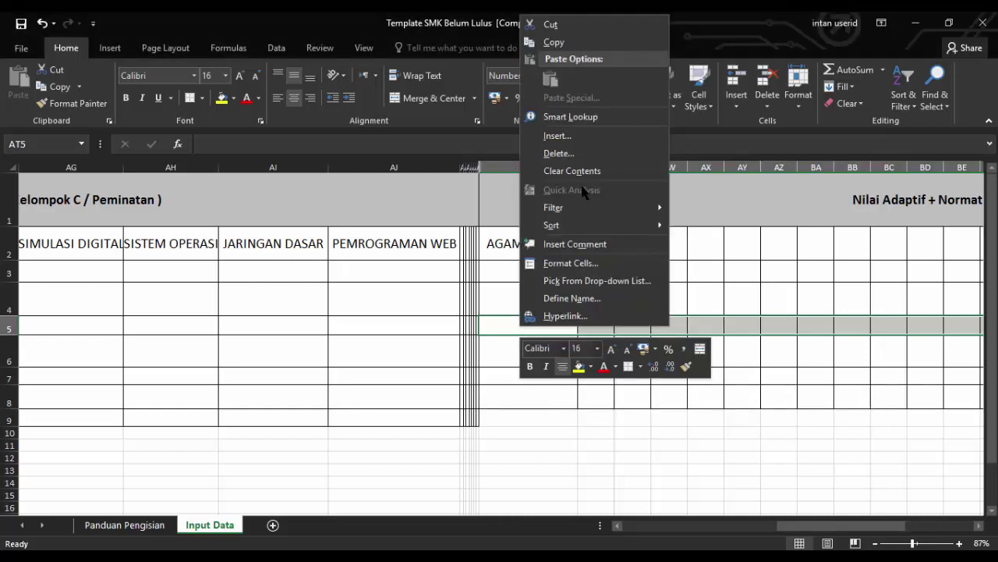
{"action": "left_click", "coordinate": [575, 137]}
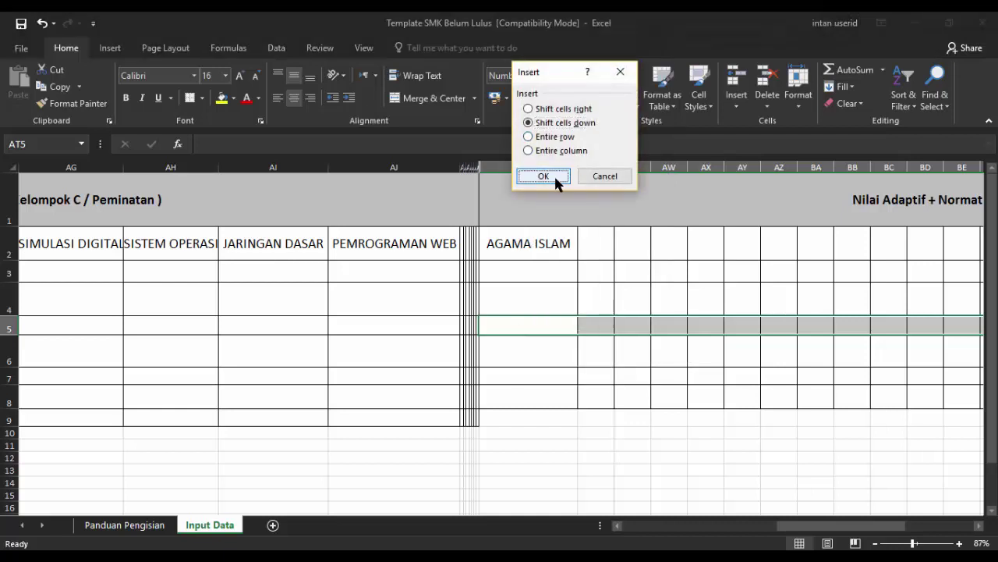
{"action": "left_click", "coordinate": [556, 182]}
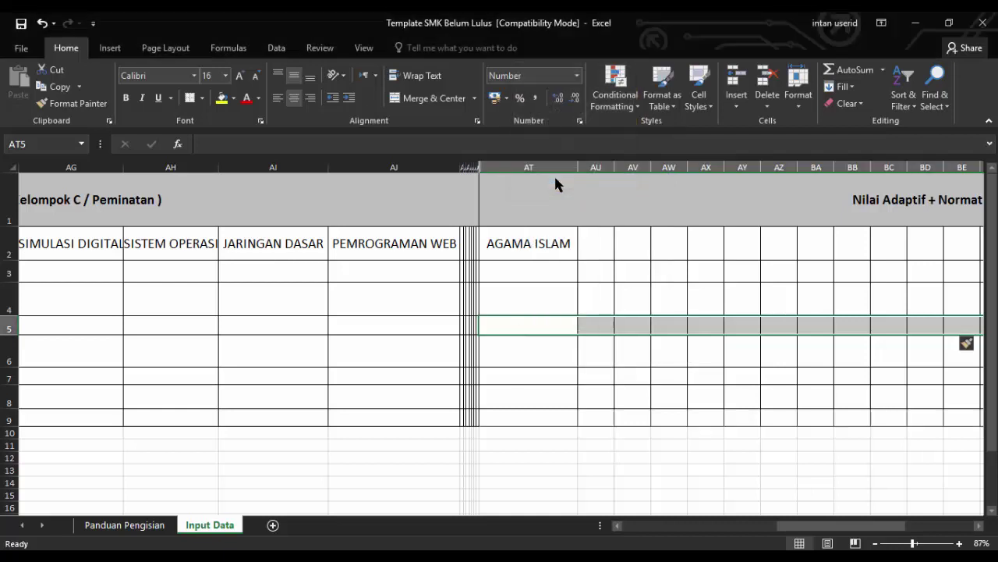
{"action": "left_click", "coordinate": [611, 242]}
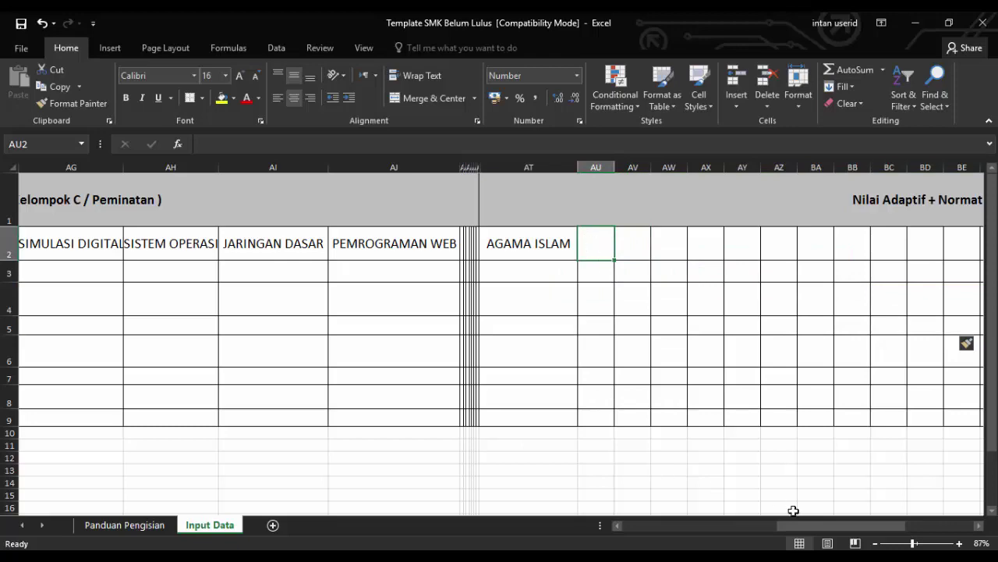
{"action": "left_click_drag", "start_coordinate": [794, 525], "coordinate": [732, 533]}
{"action": "left_click", "coordinate": [582, 271]}
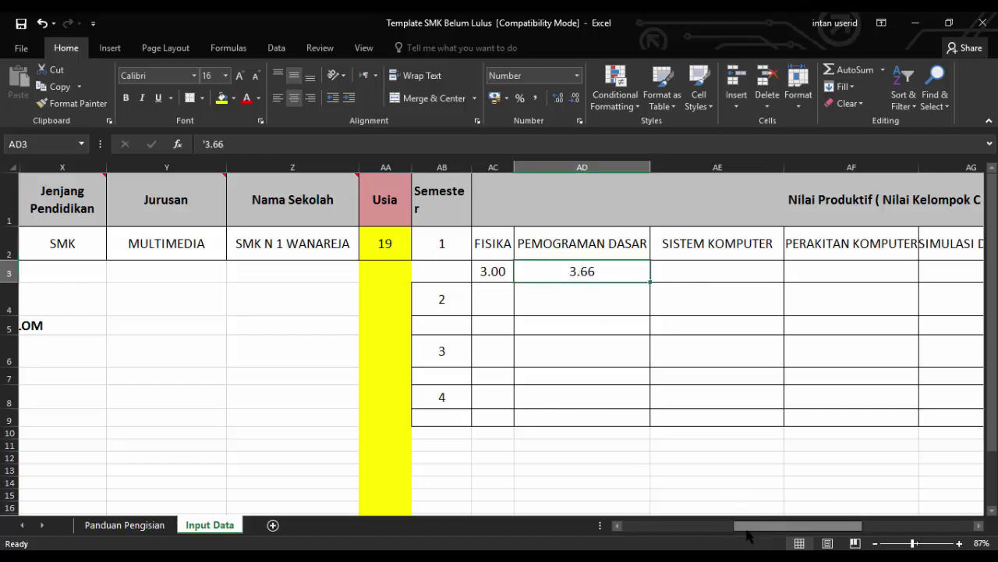
{"action": "left_click_drag", "start_coordinate": [745, 528], "coordinate": [710, 527]}
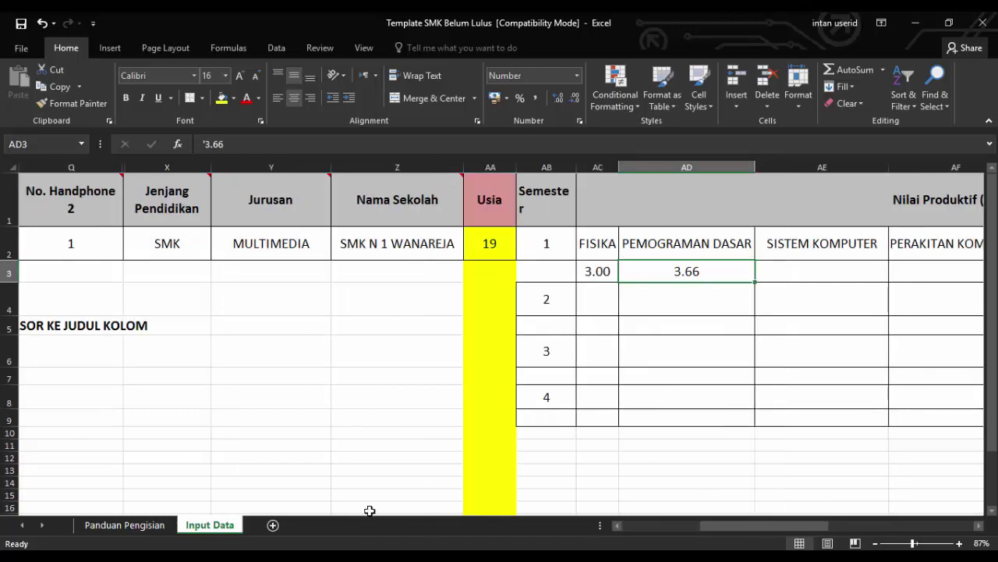